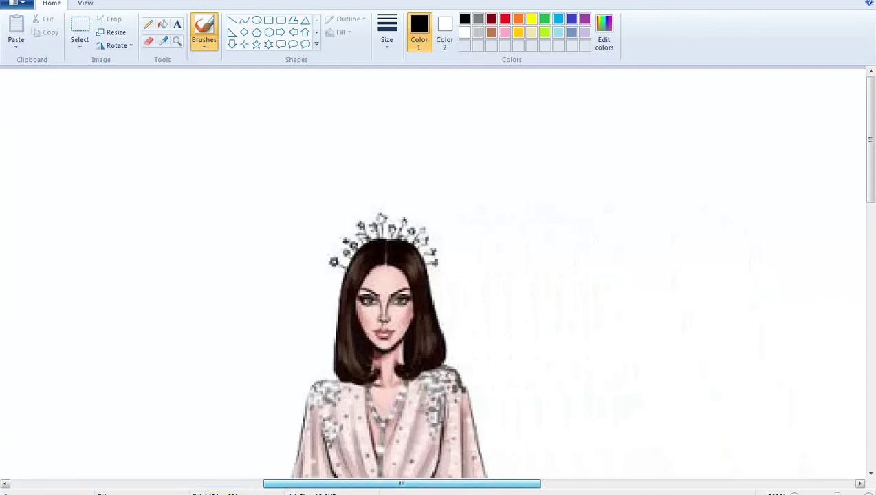
Step: Trace the right-hand sleeve's outer edge in black from the shoulder down through its lower hem folds
{"action": "left_click_drag", "start_coordinate": [870, 191], "coordinate": [869, 220]}
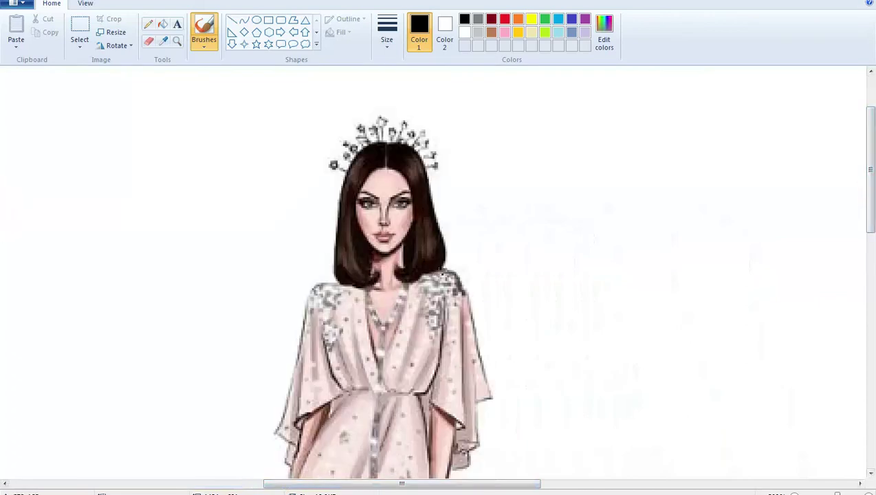
{"action": "mouse_move", "coordinate": [444, 271]}
{"action": "left_mouse_down"}
{"action": "mouse_move", "coordinate": [464, 282]}
{"action": "mouse_move", "coordinate": [491, 394]}
{"action": "left_mouse_up"}
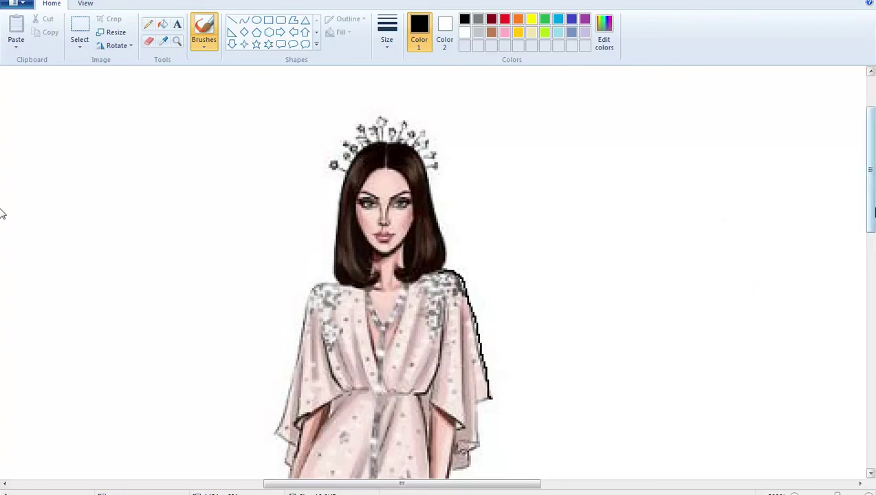
{"action": "scroll", "coordinate": [2, 220], "scroll_direction": "down", "scroll_amount": 3}
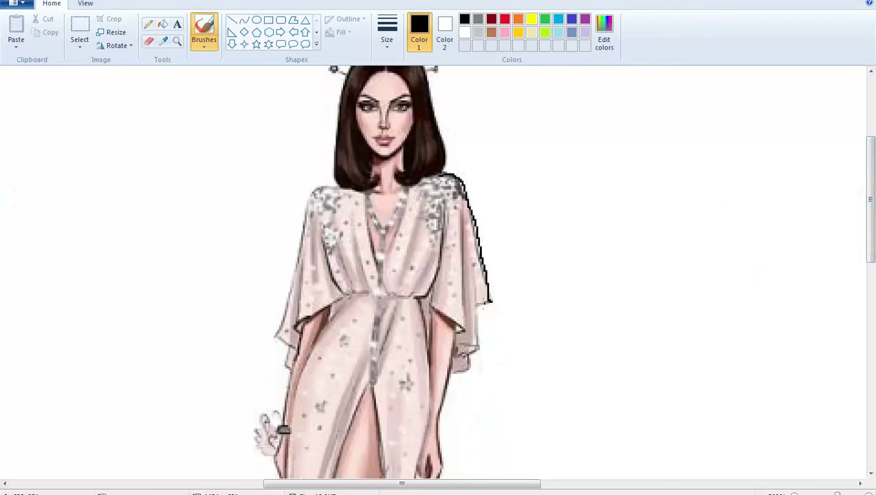
{"action": "mouse_move", "coordinate": [480, 305]}
{"action": "left_mouse_down"}
{"action": "mouse_move", "coordinate": [489, 302]}
{"action": "mouse_move", "coordinate": [479, 315]}
{"action": "mouse_move", "coordinate": [481, 347]}
{"action": "left_mouse_up"}
{"action": "mouse_move", "coordinate": [479, 348]}
{"action": "left_mouse_down"}
{"action": "mouse_move", "coordinate": [451, 356]}
{"action": "mouse_move", "coordinate": [469, 359]}
{"action": "left_mouse_up"}
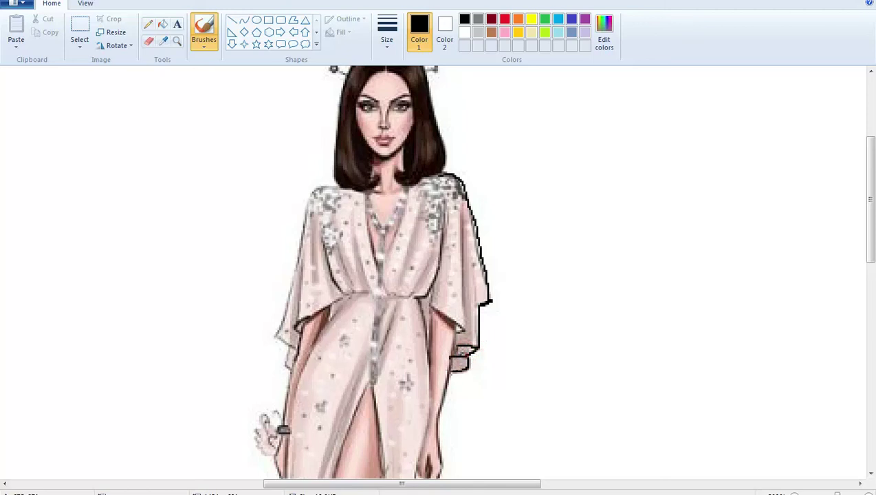
Step: Trace the right-hand sleeve's inner edge and fold line, plus both edges of the V-neckline, in black
{"action": "left_click_drag", "start_coordinate": [870, 251], "coordinate": [870, 264]}
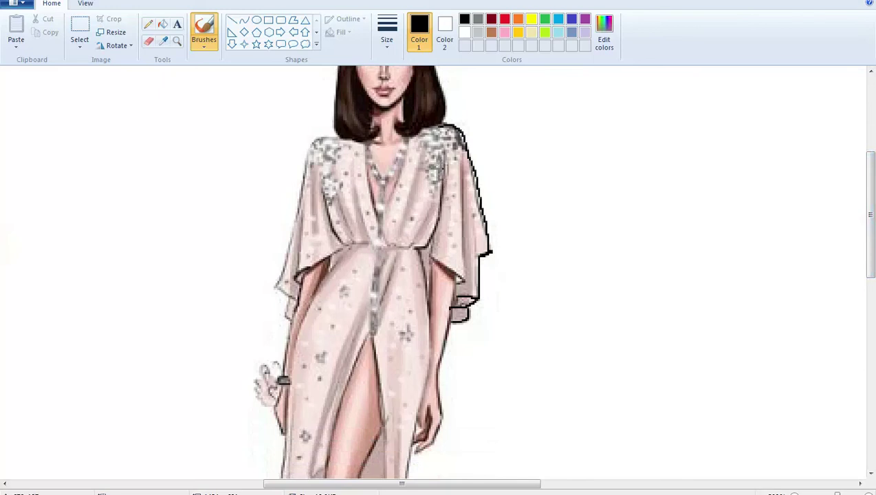
{"action": "mouse_move", "coordinate": [441, 162]}
{"action": "left_mouse_down"}
{"action": "mouse_move", "coordinate": [436, 231]}
{"action": "mouse_move", "coordinate": [410, 246]}
{"action": "mouse_move", "coordinate": [434, 255]}
{"action": "mouse_move", "coordinate": [430, 235]}
{"action": "mouse_move", "coordinate": [461, 277]}
{"action": "left_mouse_up"}
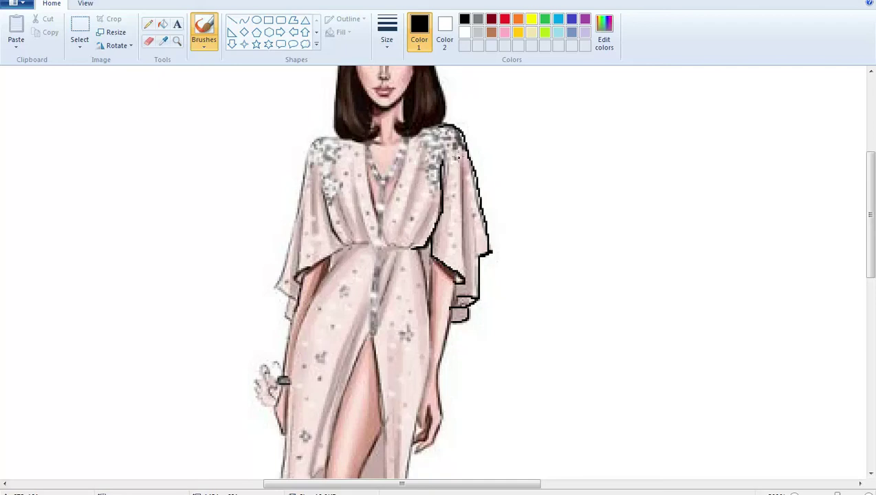
{"action": "left_click_drag", "start_coordinate": [463, 158], "coordinate": [469, 273]}
{"action": "left_click_drag", "start_coordinate": [365, 143], "coordinate": [383, 221]}
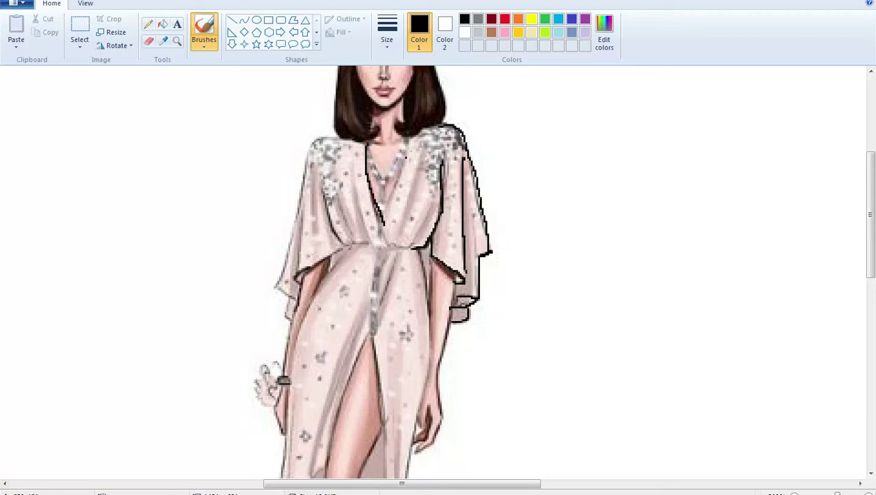
{"action": "left_click_drag", "start_coordinate": [407, 140], "coordinate": [381, 229]}
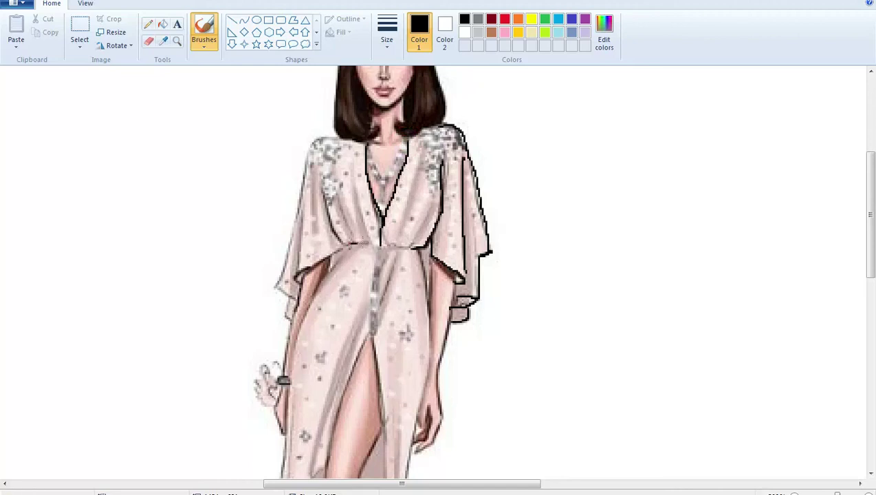
Step: Trace the bodice's left side, the left-hand shoulder and sleeve, and the drape below the waist in black
{"action": "left_click_drag", "start_coordinate": [367, 242], "coordinate": [346, 243]}
{"action": "mouse_move", "coordinate": [319, 187]}
{"action": "left_mouse_down"}
{"action": "mouse_move", "coordinate": [333, 227]}
{"action": "mouse_move", "coordinate": [364, 245]}
{"action": "left_mouse_up"}
{"action": "left_click", "coordinate": [326, 205]}
{"action": "mouse_move", "coordinate": [364, 143]}
{"action": "left_mouse_down"}
{"action": "mouse_move", "coordinate": [324, 132]}
{"action": "mouse_move", "coordinate": [306, 149]}
{"action": "mouse_move", "coordinate": [303, 191]}
{"action": "mouse_move", "coordinate": [273, 277]}
{"action": "mouse_move", "coordinate": [274, 286]}
{"action": "mouse_move", "coordinate": [282, 253]}
{"action": "mouse_move", "coordinate": [286, 298]}
{"action": "mouse_move", "coordinate": [279, 297]}
{"action": "mouse_move", "coordinate": [294, 318]}
{"action": "left_mouse_up"}
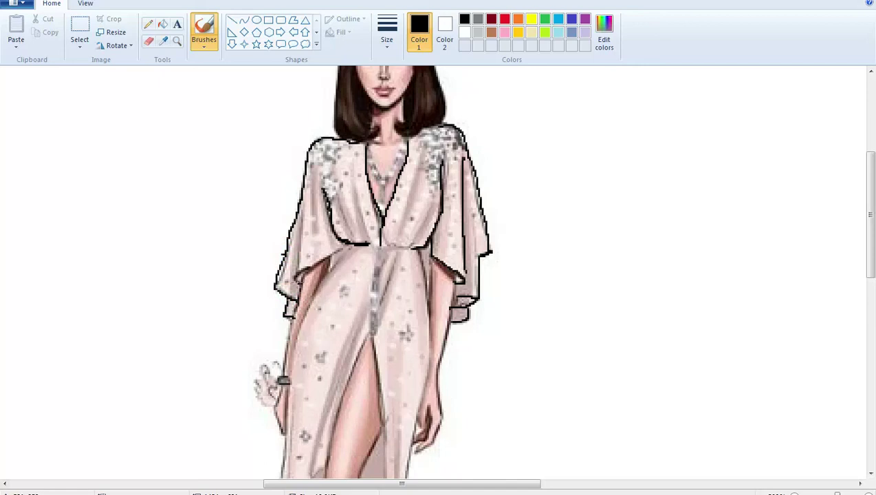
{"action": "mouse_move", "coordinate": [298, 282]}
{"action": "left_mouse_down"}
{"action": "mouse_move", "coordinate": [346, 242]}
{"action": "mouse_move", "coordinate": [377, 271]}
{"action": "mouse_move", "coordinate": [371, 333]}
{"action": "mouse_move", "coordinate": [399, 253]}
{"action": "mouse_move", "coordinate": [391, 259]}
{"action": "left_mouse_up"}
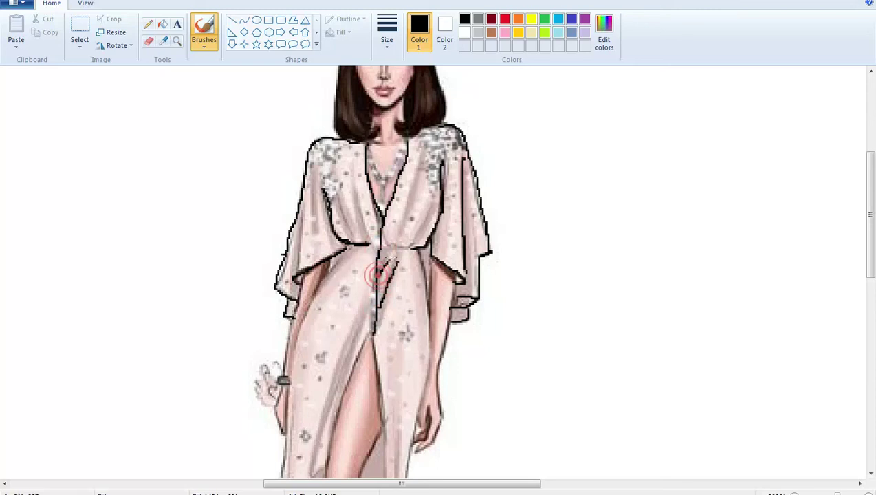
Step: Draw black fold lines on both sides of the bodice, gathering toward the waist
{"action": "mouse_move", "coordinate": [871, 219]}
{"action": "left_mouse_down"}
{"action": "mouse_move", "coordinate": [874, 238]}
{"action": "mouse_move", "coordinate": [870, 232]}
{"action": "left_mouse_up"}
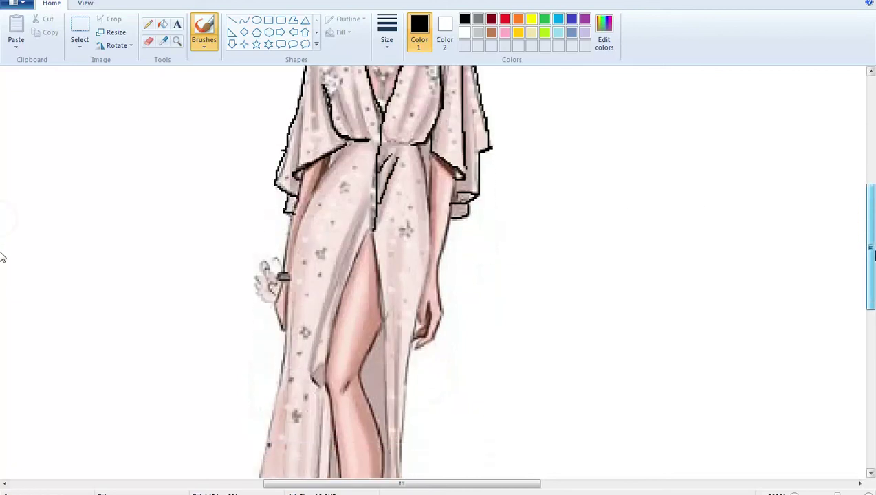
{"action": "left_click_drag", "start_coordinate": [336, 95], "coordinate": [354, 130]}
{"action": "left_click", "coordinate": [347, 78]}
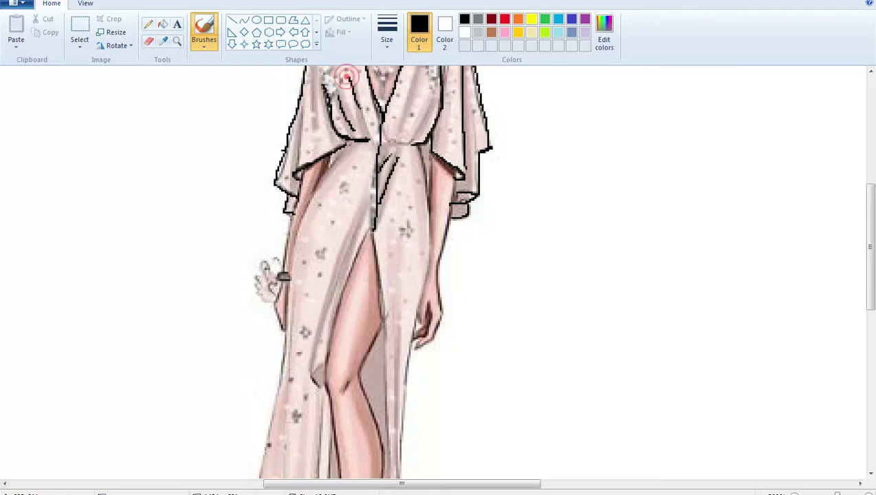
{"action": "left_click", "coordinate": [382, 131]}
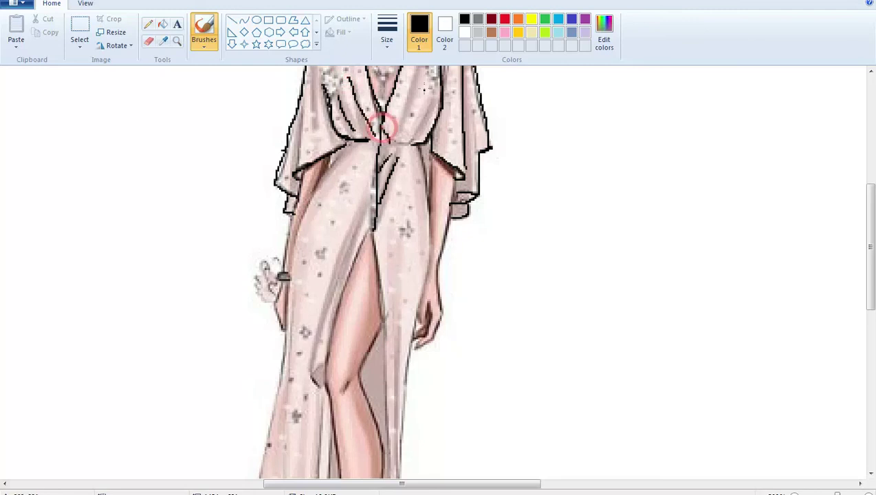
{"action": "left_click", "coordinate": [406, 139]}
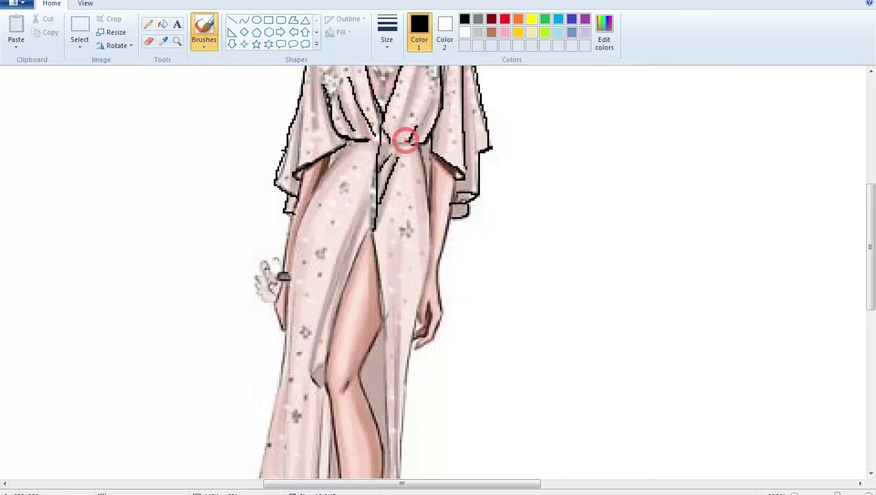
{"action": "left_click_drag", "start_coordinate": [397, 139], "coordinate": [419, 70]}
Step: Trace the right-hand arm and the hand with its fingers in black, including the gown edge beside the upper arm
{"action": "left_click_drag", "start_coordinate": [870, 264], "coordinate": [871, 275]}
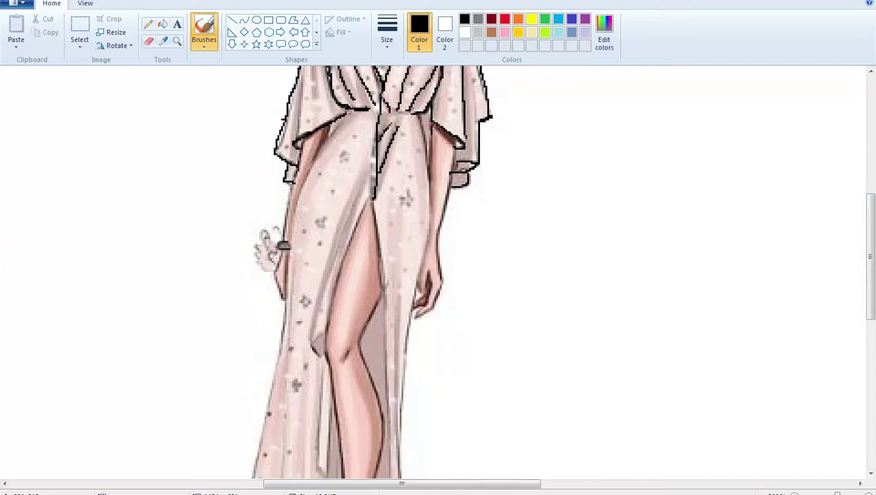
{"action": "left_click", "coordinate": [427, 123]}
{"action": "left_click", "coordinate": [453, 141]}
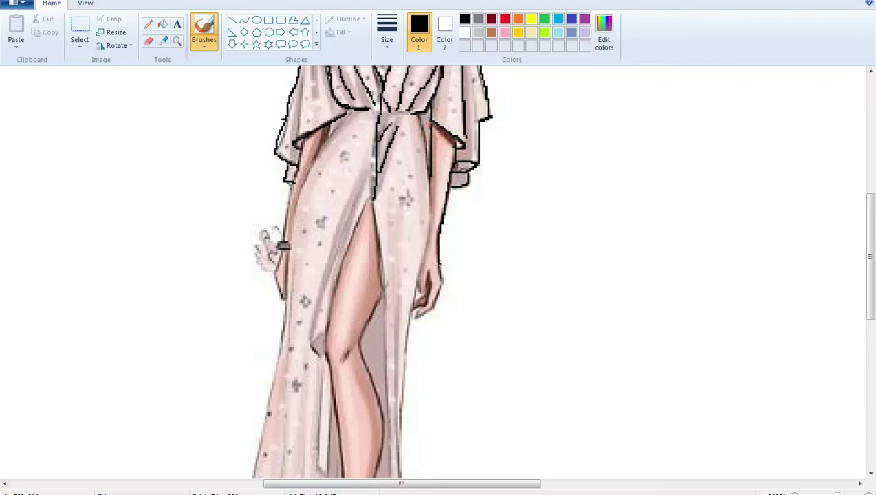
{"action": "mouse_move", "coordinate": [443, 279]}
{"action": "left_mouse_down"}
{"action": "mouse_move", "coordinate": [417, 316]}
{"action": "mouse_move", "coordinate": [424, 283]}
{"action": "mouse_move", "coordinate": [420, 297]}
{"action": "left_mouse_up"}
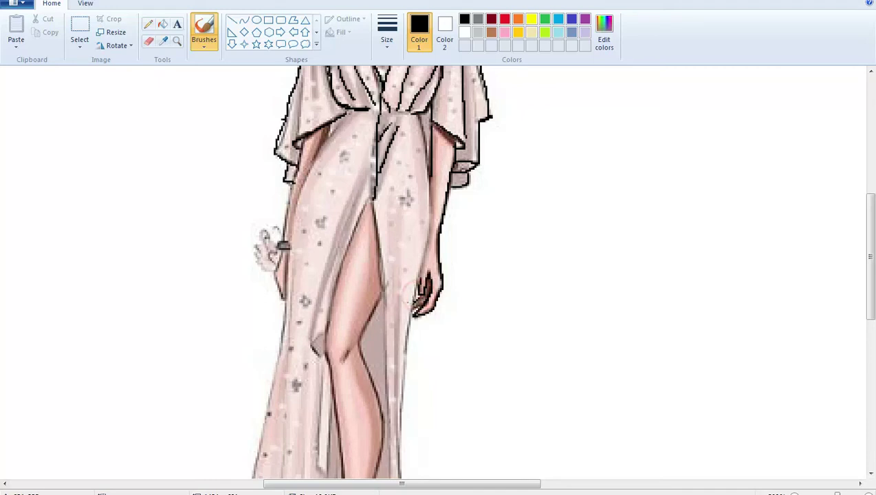
{"action": "left_click_drag", "start_coordinate": [424, 297], "coordinate": [416, 308]}
Step: Trace the left-hand arm, the bracelet and the edge of the hand below it in black
{"action": "left_click_drag", "start_coordinate": [297, 162], "coordinate": [282, 221]}
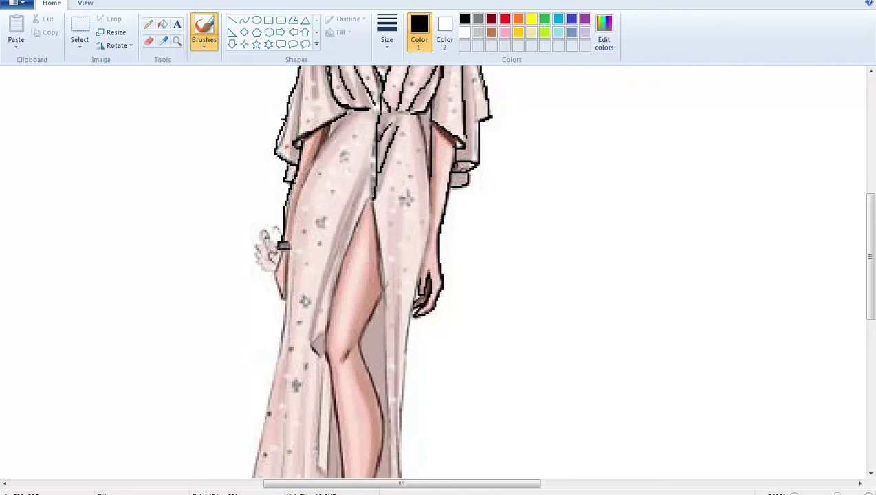
{"action": "mouse_move", "coordinate": [289, 231]}
{"action": "left_mouse_down"}
{"action": "mouse_move", "coordinate": [346, 110]}
{"action": "mouse_move", "coordinate": [296, 208]}
{"action": "left_mouse_up"}
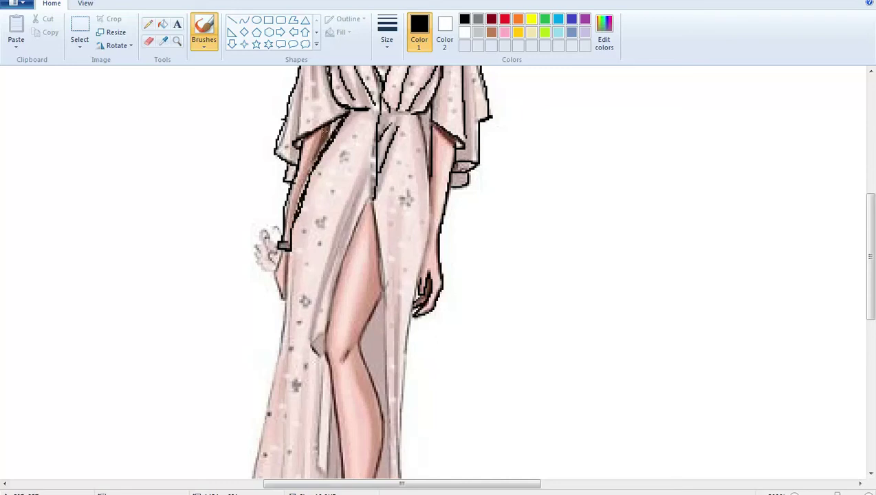
{"action": "left_click_drag", "start_coordinate": [330, 118], "coordinate": [305, 182]}
{"action": "scroll", "coordinate": [863, 251], "scroll_direction": "down", "scroll_amount": 2}
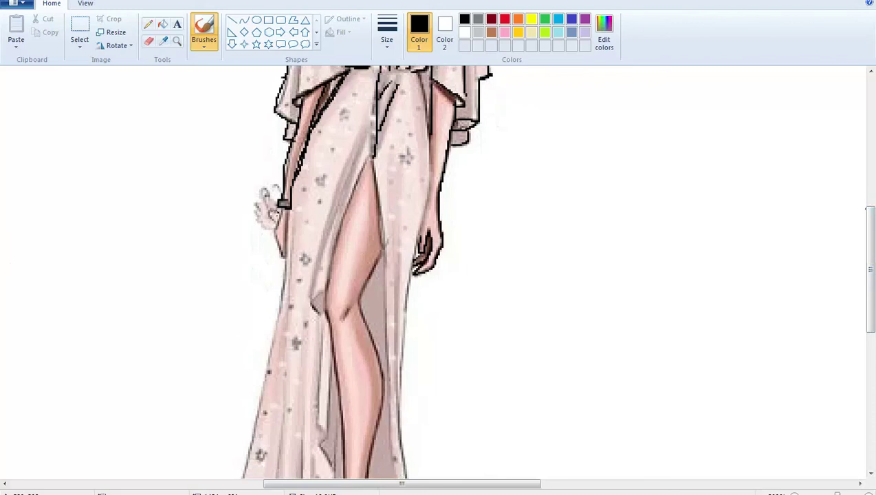
{"action": "mouse_move", "coordinate": [282, 210]}
{"action": "left_mouse_down"}
{"action": "mouse_move", "coordinate": [273, 231]}
{"action": "mouse_move", "coordinate": [283, 254]}
{"action": "left_mouse_up"}
Step: Trace both edges of the skirt slit and the outline of the exposed leg down to the calf in black
{"action": "left_click_drag", "start_coordinate": [867, 260], "coordinate": [868, 290]}
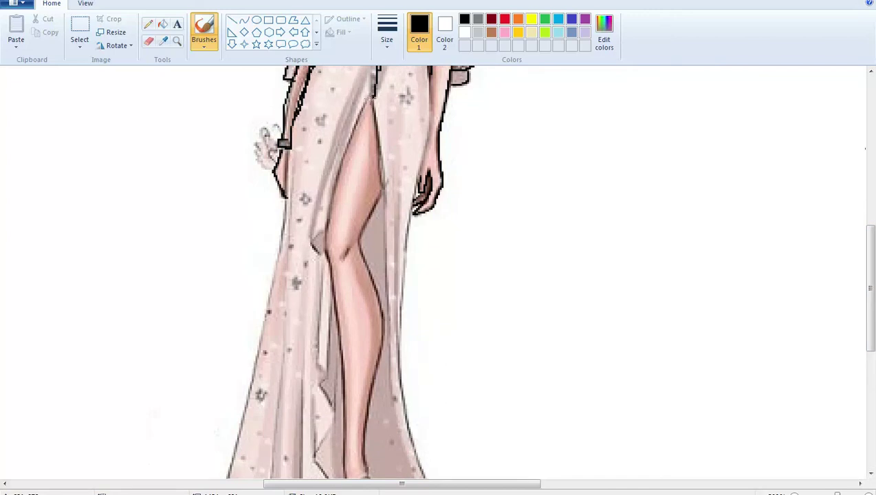
{"action": "mouse_move", "coordinate": [372, 96]}
{"action": "left_mouse_down"}
{"action": "mouse_move", "coordinate": [387, 267]}
{"action": "mouse_move", "coordinate": [400, 292]}
{"action": "left_mouse_up"}
{"action": "left_click_drag", "start_coordinate": [870, 273], "coordinate": [869, 283]}
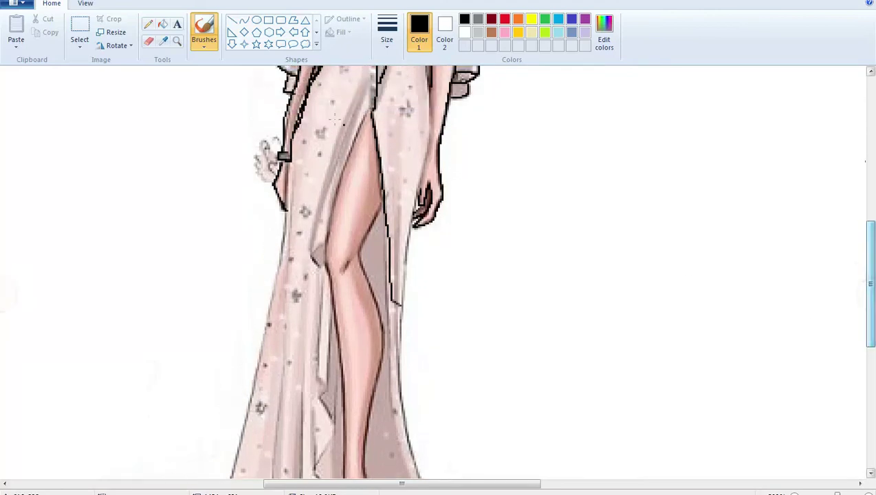
{"action": "left_click", "coordinate": [367, 108]}
{"action": "mouse_move", "coordinate": [368, 108]}
{"action": "left_mouse_down"}
{"action": "mouse_move", "coordinate": [336, 174]}
{"action": "mouse_move", "coordinate": [317, 261]}
{"action": "mouse_move", "coordinate": [325, 258]}
{"action": "mouse_move", "coordinate": [343, 359]}
{"action": "left_mouse_up"}
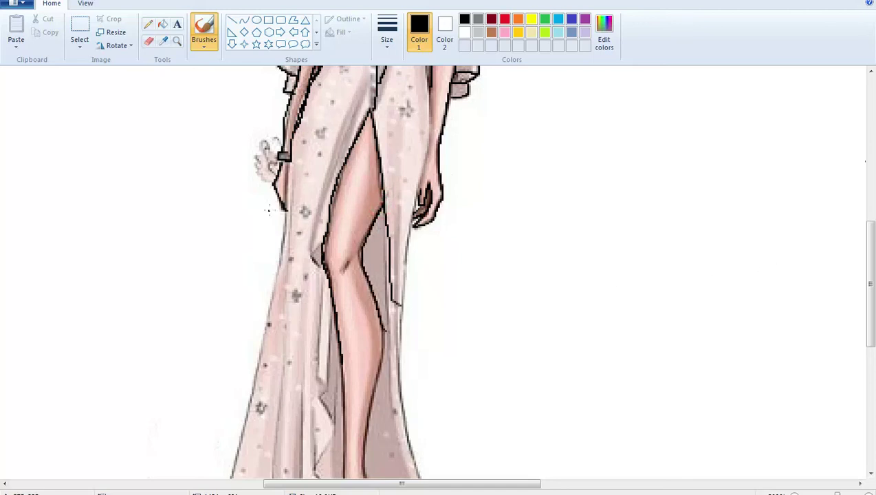
Step: Trace the skirt's left outer edge and the folded edge of the slit up to the waist in black
{"action": "mouse_move", "coordinate": [281, 213]}
{"action": "left_mouse_down"}
{"action": "mouse_move", "coordinate": [280, 264]}
{"action": "mouse_move", "coordinate": [244, 420]}
{"action": "left_mouse_up"}
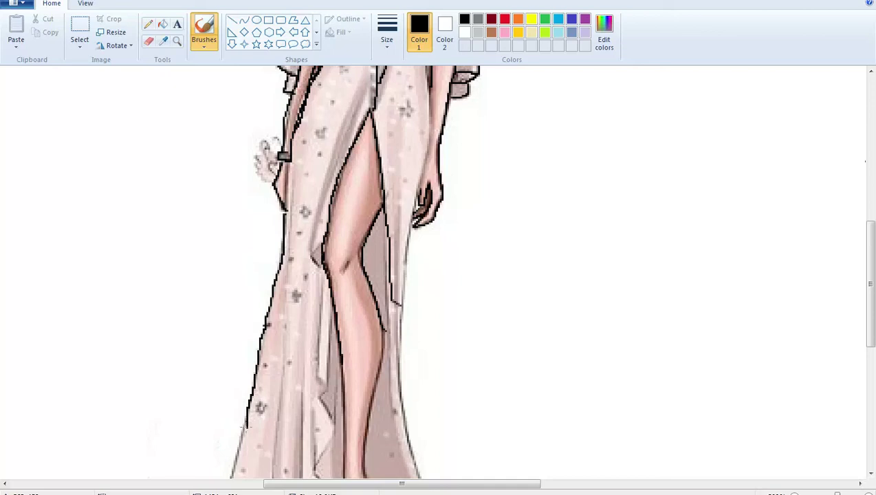
{"action": "mouse_move", "coordinate": [320, 245]}
{"action": "left_mouse_down"}
{"action": "mouse_move", "coordinate": [308, 253]}
{"action": "mouse_move", "coordinate": [323, 268]}
{"action": "mouse_move", "coordinate": [321, 196]}
{"action": "mouse_move", "coordinate": [355, 108]}
{"action": "left_mouse_up"}
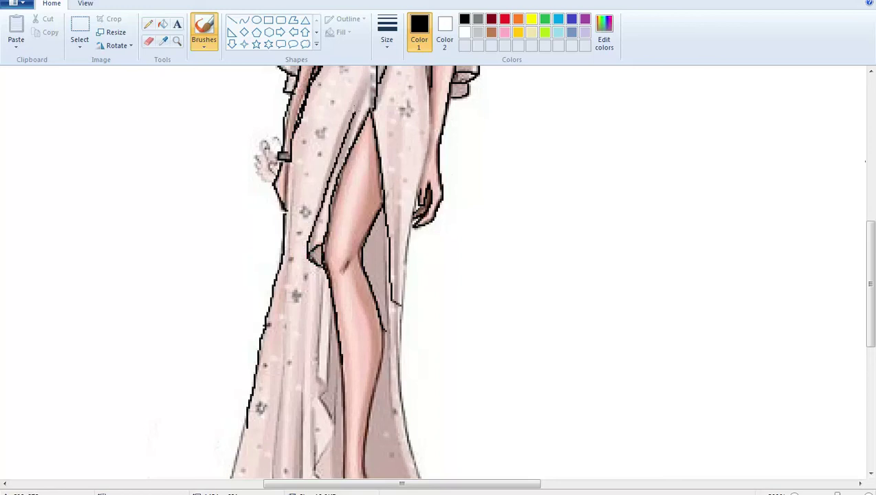
{"action": "scroll", "coordinate": [810, 261], "scroll_direction": "up", "scroll_amount": 3}
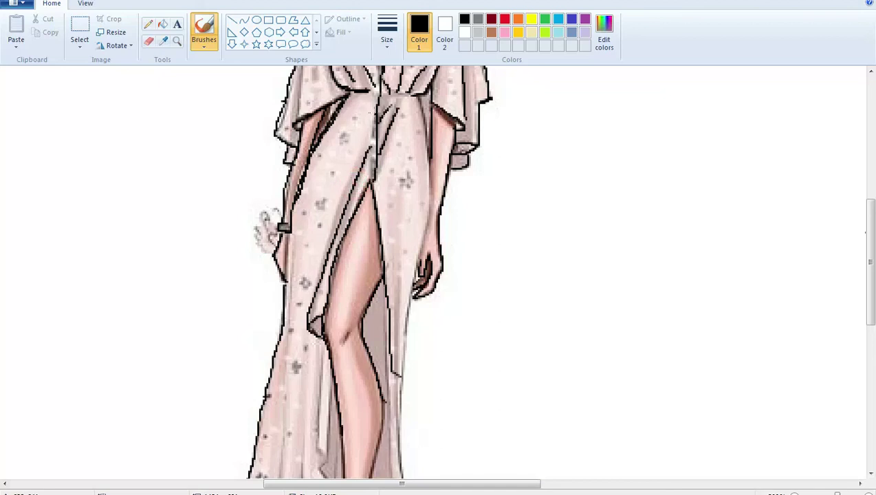
{"action": "left_click_drag", "start_coordinate": [372, 113], "coordinate": [374, 172]}
Step: Trace the skirt's right outer edge in black from the hip past the hand down to calf level
{"action": "left_click_drag", "start_coordinate": [869, 265], "coordinate": [869, 284]}
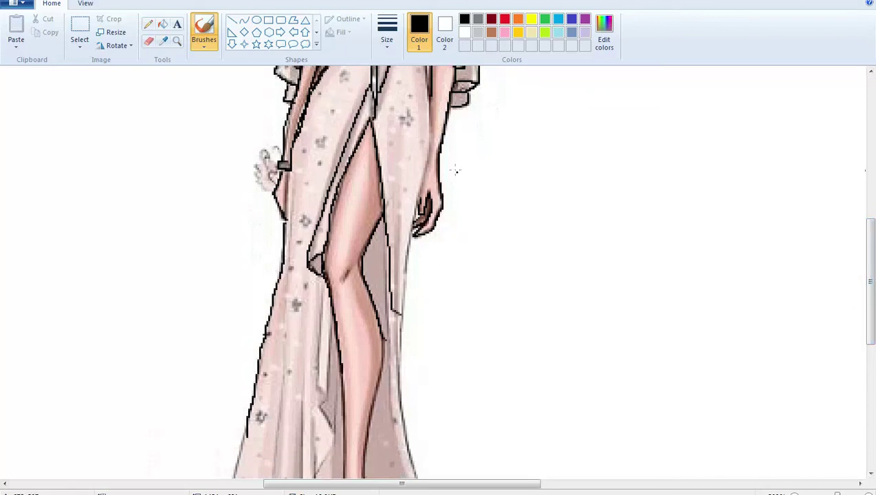
{"action": "mouse_move", "coordinate": [427, 93]}
{"action": "left_mouse_down"}
{"action": "mouse_move", "coordinate": [437, 138]}
{"action": "mouse_move", "coordinate": [418, 189]}
{"action": "left_mouse_up"}
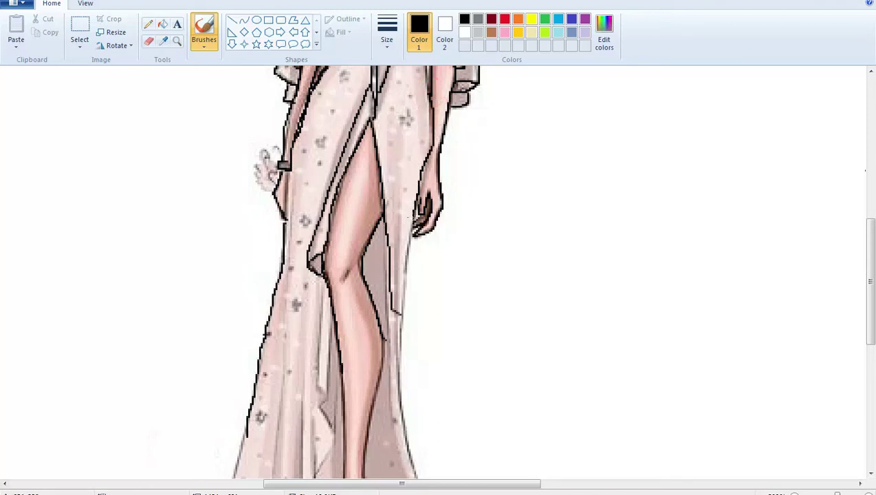
{"action": "left_click_drag", "start_coordinate": [410, 217], "coordinate": [407, 234]}
{"action": "left_click_drag", "start_coordinate": [405, 275], "coordinate": [404, 331]}
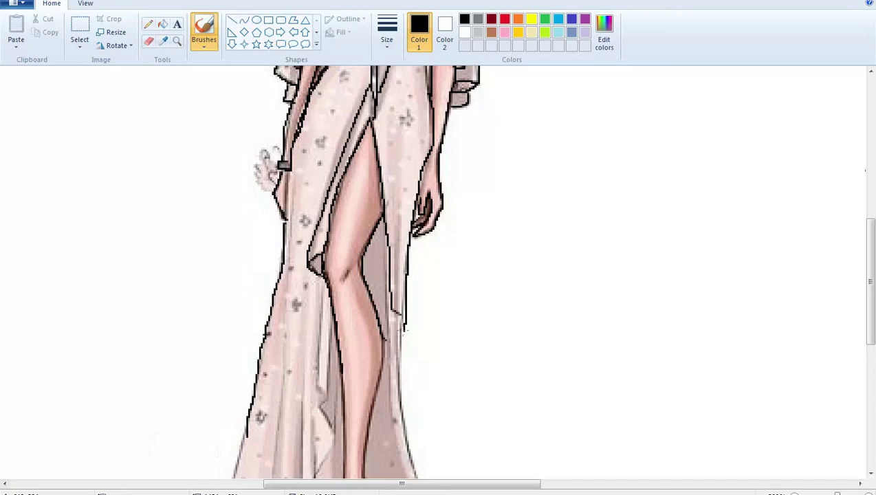
{"action": "scroll", "coordinate": [2, 302], "scroll_direction": "down", "scroll_amount": 1}
{"action": "scroll", "coordinate": [4, 296], "scroll_direction": "down", "scroll_amount": 1}
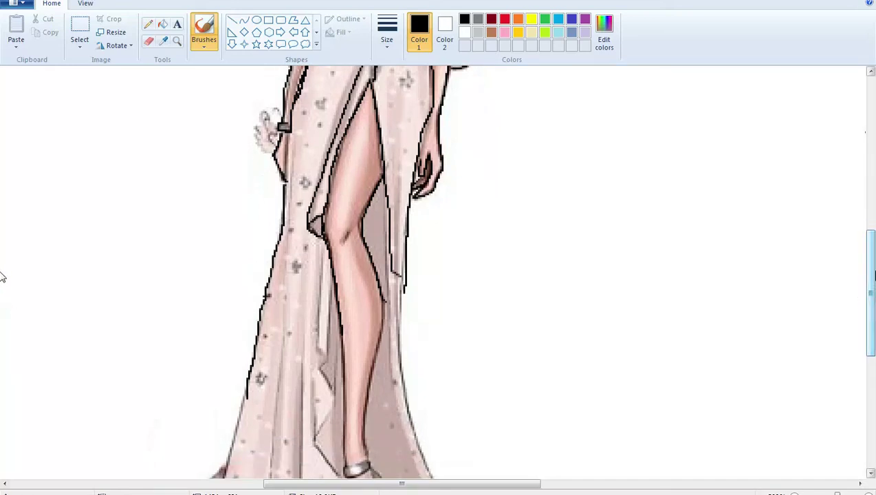
{"action": "scroll", "coordinate": [3, 271], "scroll_direction": "down", "scroll_amount": 1}
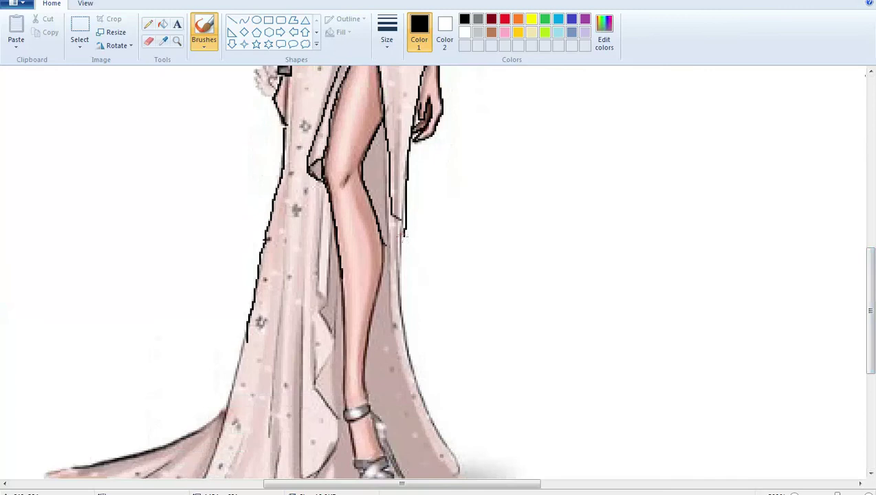
{"action": "left_click_drag", "start_coordinate": [405, 234], "coordinate": [405, 304]}
Step: Trace the lower right edge of the skirt, its rounded hem and the short hem section beside the shoe in black
{"action": "scroll", "coordinate": [2, 280], "scroll_direction": "down", "scroll_amount": 2}
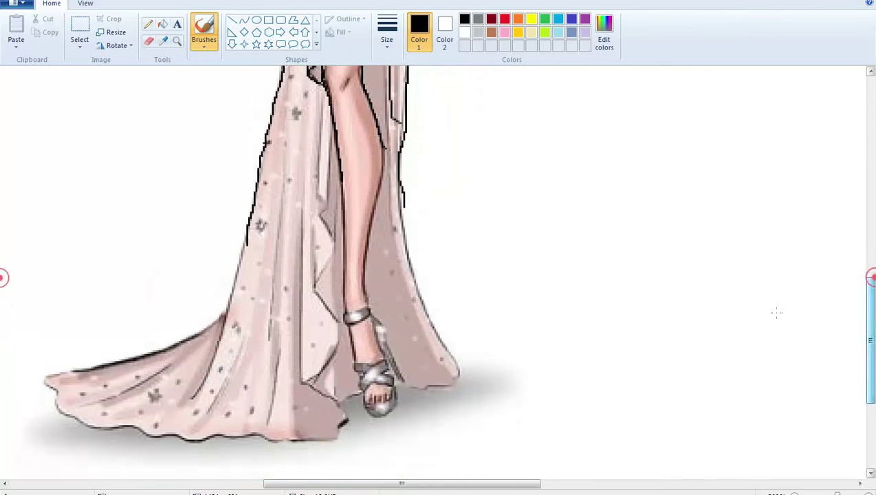
{"action": "mouse_move", "coordinate": [406, 221]}
{"action": "left_mouse_down"}
{"action": "mouse_move", "coordinate": [418, 293]}
{"action": "mouse_move", "coordinate": [462, 375]}
{"action": "left_mouse_up"}
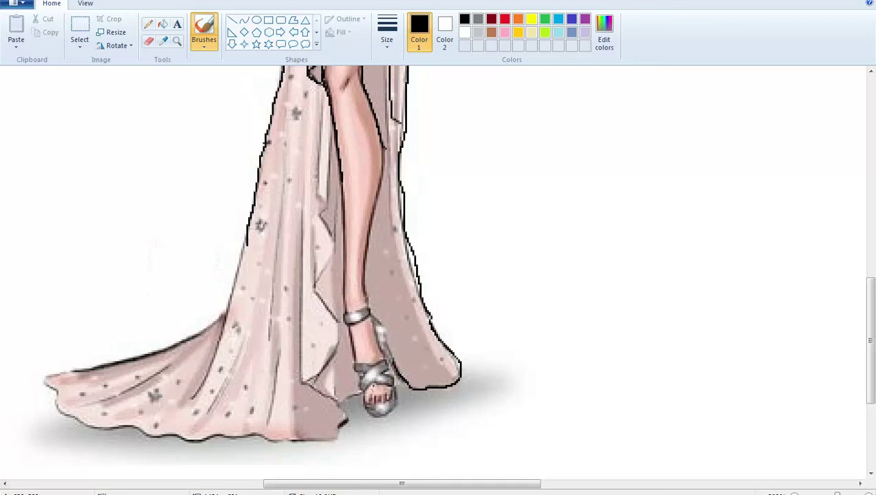
{"action": "left_click_drag", "start_coordinate": [363, 387], "coordinate": [342, 401]}
Step: Trace the skirt's lower left edge, the outline of the train and its wavy hem up to the slit in black
{"action": "mouse_move", "coordinate": [244, 237]}
{"action": "left_mouse_down"}
{"action": "mouse_move", "coordinate": [220, 345]}
{"action": "mouse_move", "coordinate": [193, 394]}
{"action": "left_mouse_up"}
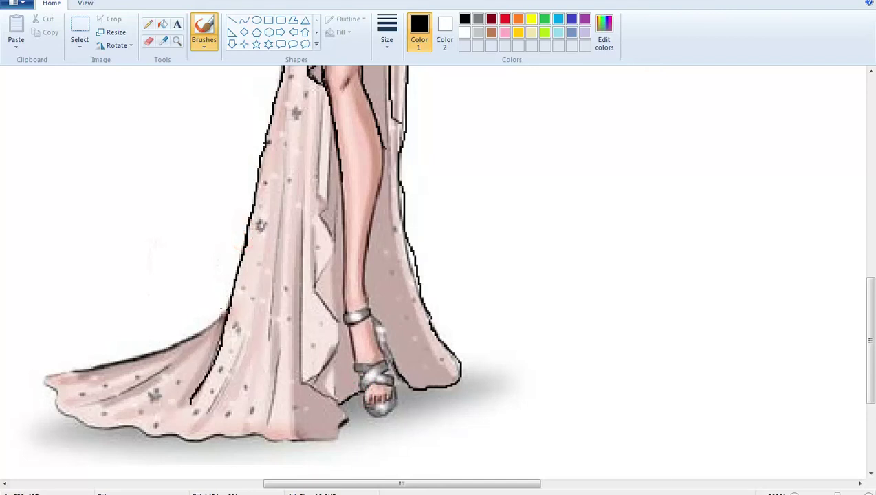
{"action": "mouse_move", "coordinate": [227, 307]}
{"action": "left_mouse_down"}
{"action": "mouse_move", "coordinate": [155, 345]}
{"action": "mouse_move", "coordinate": [60, 367]}
{"action": "left_mouse_up"}
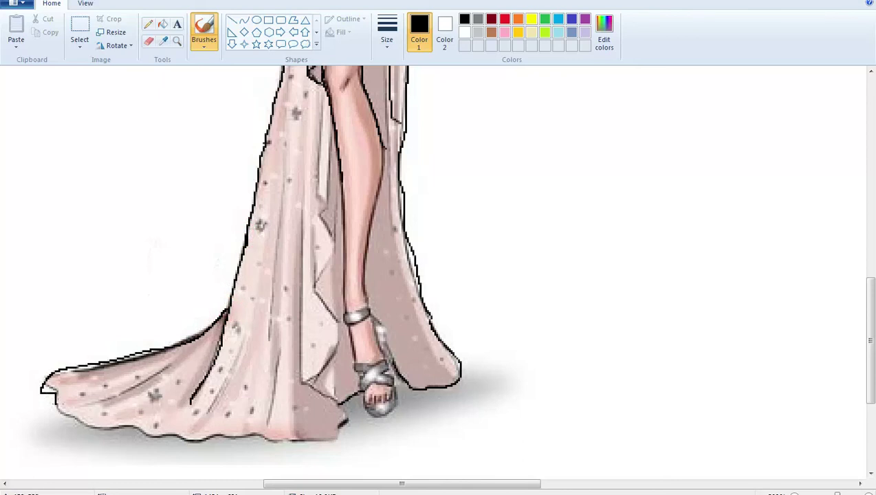
{"action": "left_click_drag", "start_coordinate": [58, 408], "coordinate": [90, 432]}
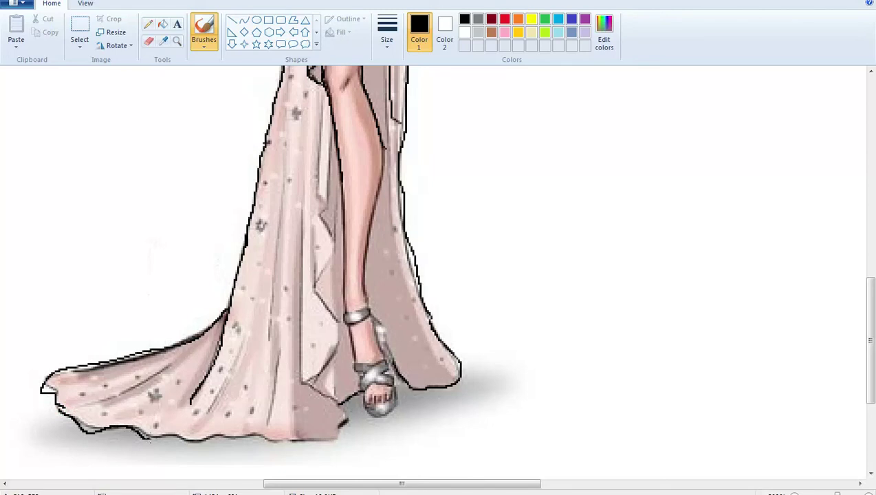
{"action": "left_click_drag", "start_coordinate": [190, 448], "coordinate": [208, 440]}
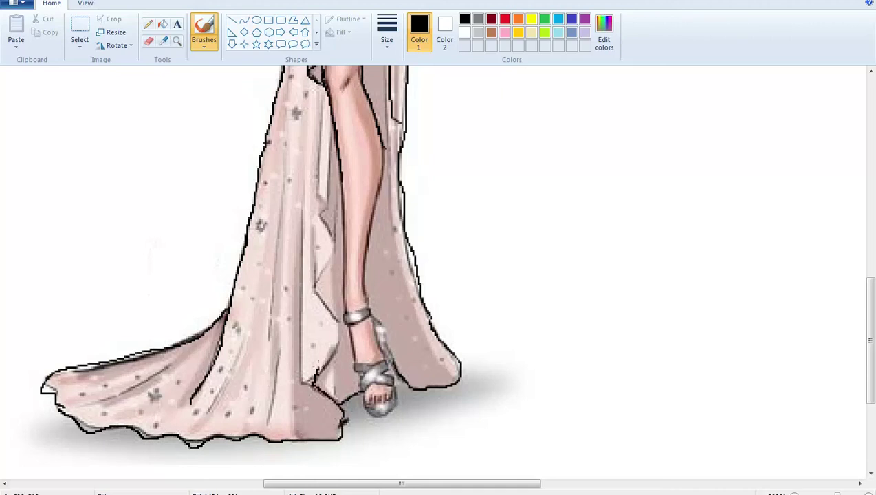
Step: Trace the slit's ruffled edge, the narrow folds beside the leg and the right panel's inner edge down to the hem in black
{"action": "mouse_move", "coordinate": [322, 356]}
{"action": "left_mouse_down"}
{"action": "mouse_move", "coordinate": [337, 337]}
{"action": "mouse_move", "coordinate": [321, 300]}
{"action": "left_mouse_up"}
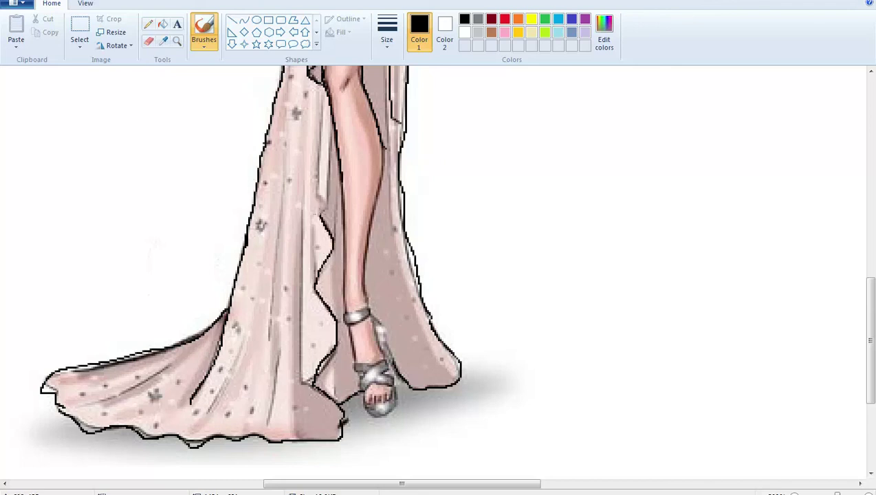
{"action": "left_click_drag", "start_coordinate": [318, 87], "coordinate": [321, 121]}
{"action": "left_click", "coordinate": [329, 124]}
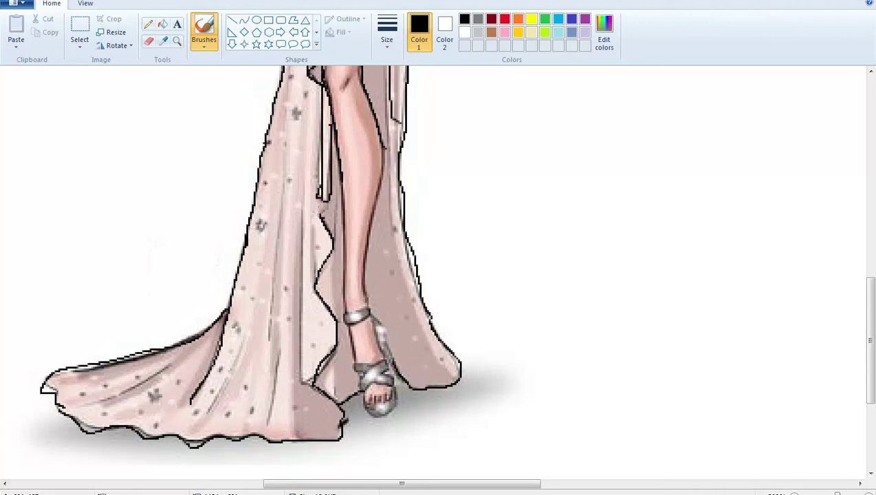
{"action": "left_click_drag", "start_coordinate": [325, 194], "coordinate": [325, 209]}
{"action": "left_click_drag", "start_coordinate": [336, 177], "coordinate": [334, 232]}
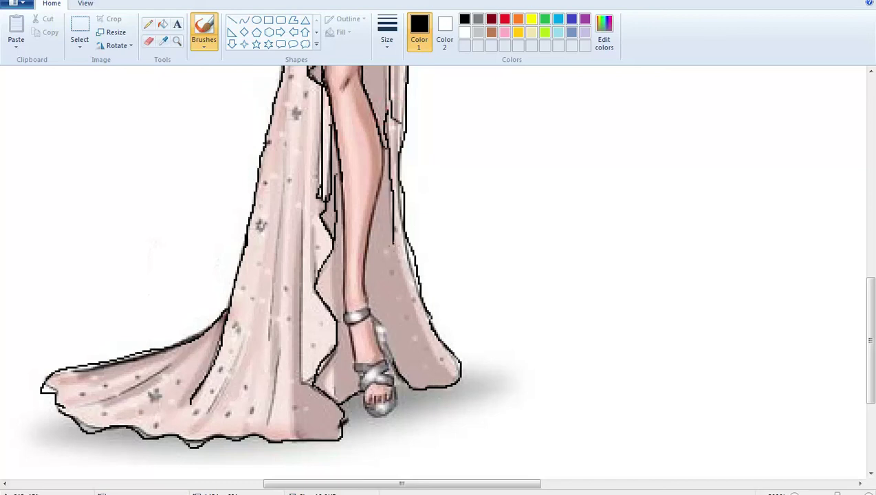
{"action": "left_click_drag", "start_coordinate": [397, 271], "coordinate": [431, 350]}
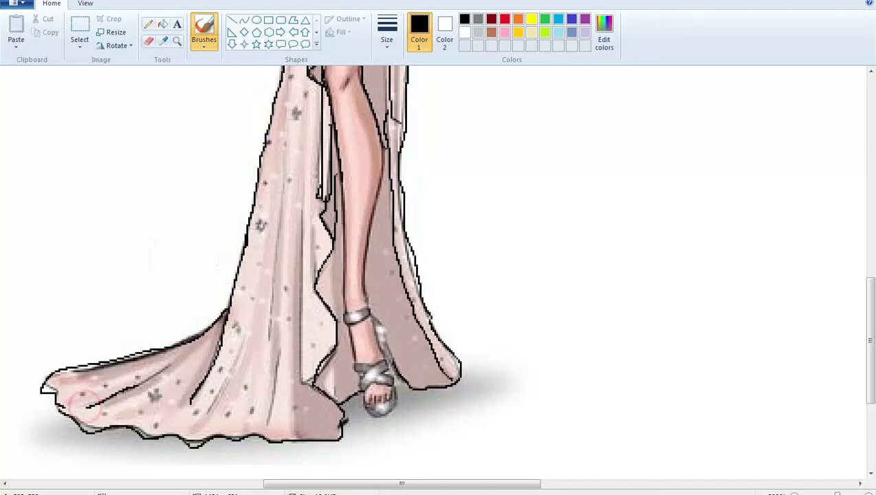
Step: Draw three black fold lines in the train and lower skirt, following the creases above the wavy hem
{"action": "left_click_drag", "start_coordinate": [86, 407], "coordinate": [170, 369]}
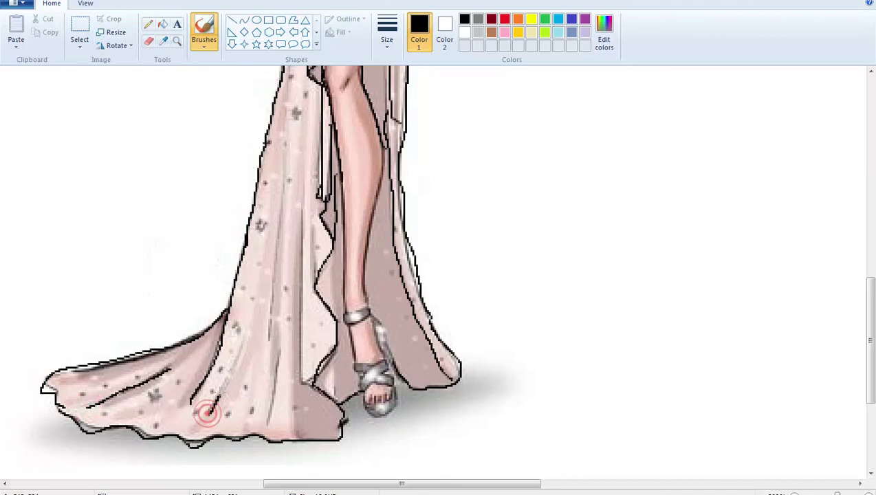
{"action": "left_click_drag", "start_coordinate": [209, 415], "coordinate": [245, 337]}
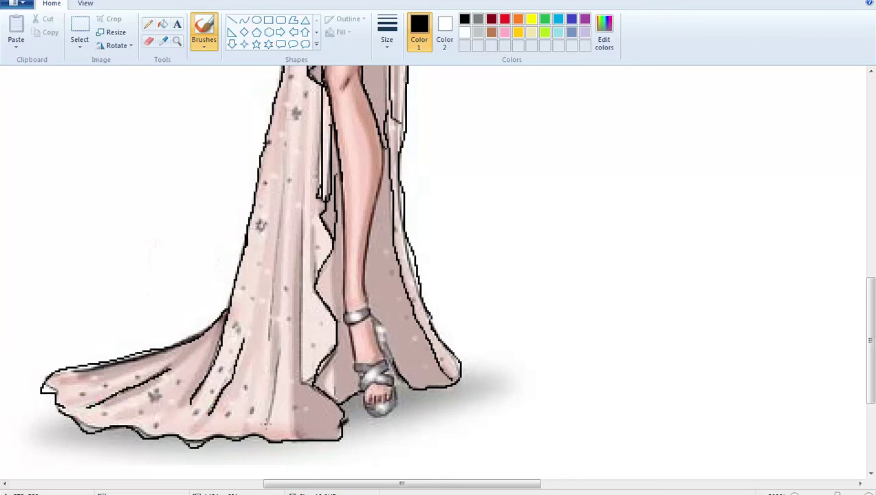
{"action": "left_click_drag", "start_coordinate": [266, 425], "coordinate": [276, 359]}
Step: Trace the skirt's long vertical folds in black, from the ruffled slit edge across to the knee-level crease near the outer edge
{"action": "left_click_drag", "start_coordinate": [868, 335], "coordinate": [868, 321]}
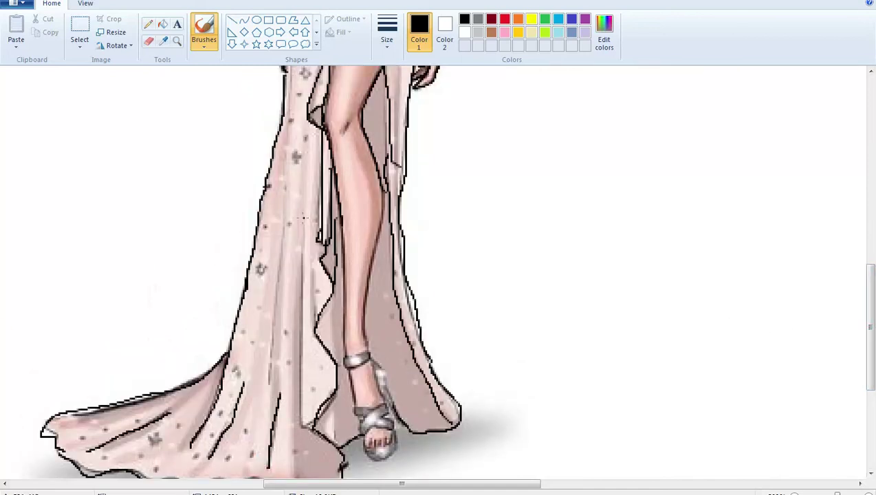
{"action": "left_click_drag", "start_coordinate": [303, 219], "coordinate": [305, 286]}
{"action": "left_click_drag", "start_coordinate": [303, 317], "coordinate": [301, 417]}
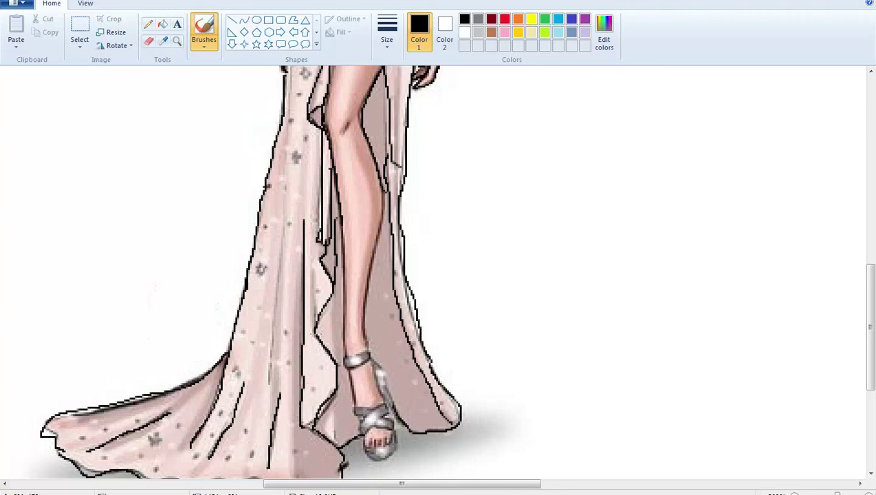
{"action": "left_click_drag", "start_coordinate": [317, 332], "coordinate": [315, 266]}
{"action": "left_click_drag", "start_coordinate": [270, 387], "coordinate": [294, 158]}
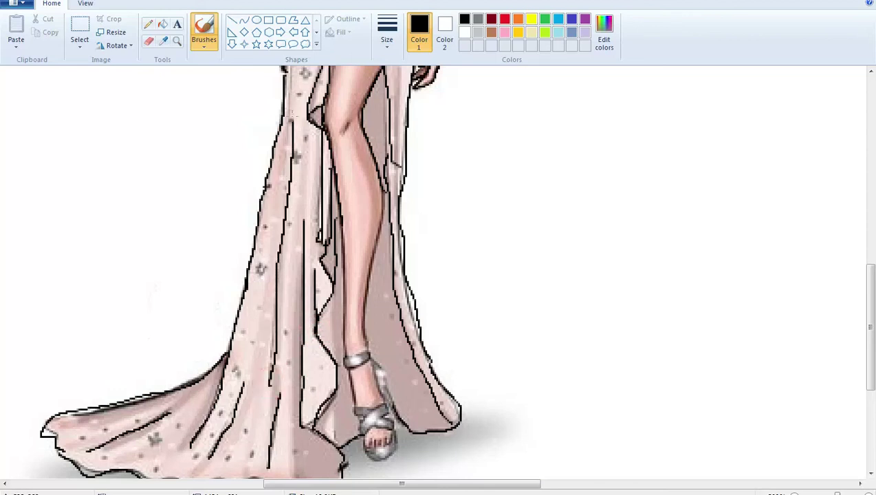
{"action": "left_click_drag", "start_coordinate": [291, 118], "coordinate": [288, 82]}
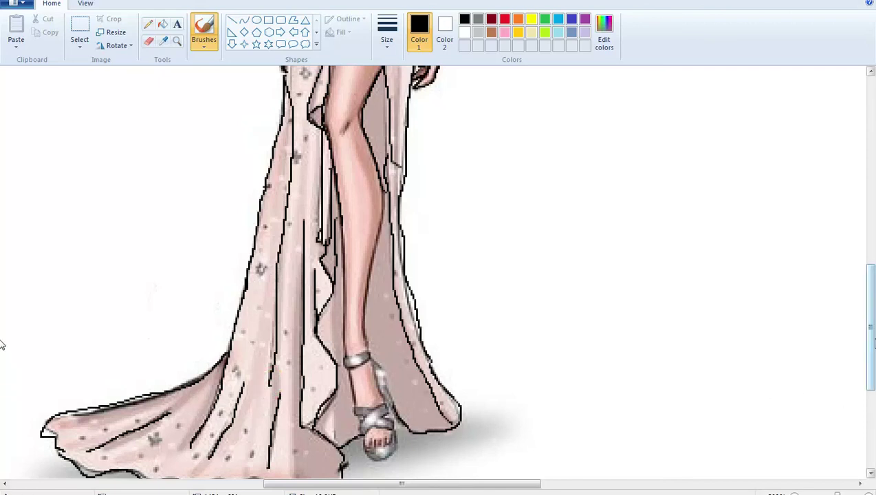
Step: Mix a light peach skin tone from orange for the brush, with RGB 255, 218, 193
{"action": "left_click_drag", "start_coordinate": [870, 341], "coordinate": [873, 213]}
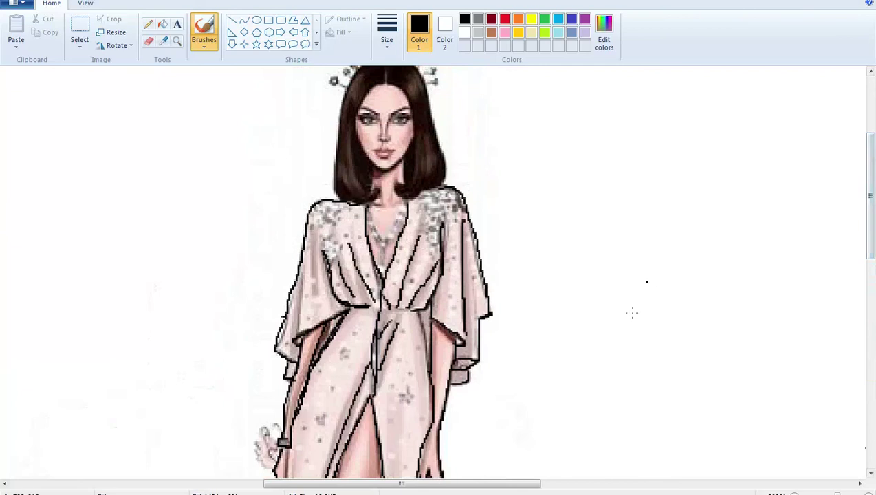
{"action": "left_click_drag", "start_coordinate": [837, 492], "coordinate": [845, 493]}
{"action": "left_click_drag", "start_coordinate": [346, 484], "coordinate": [397, 484]}
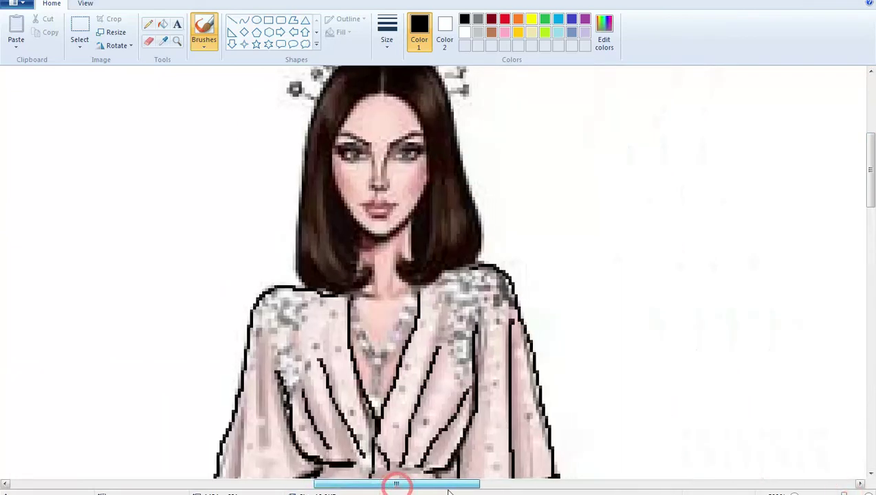
{"action": "left_click", "coordinate": [517, 18]}
{"action": "left_click", "coordinate": [604, 31]}
{"action": "left_click_drag", "start_coordinate": [567, 213], "coordinate": [568, 183]}
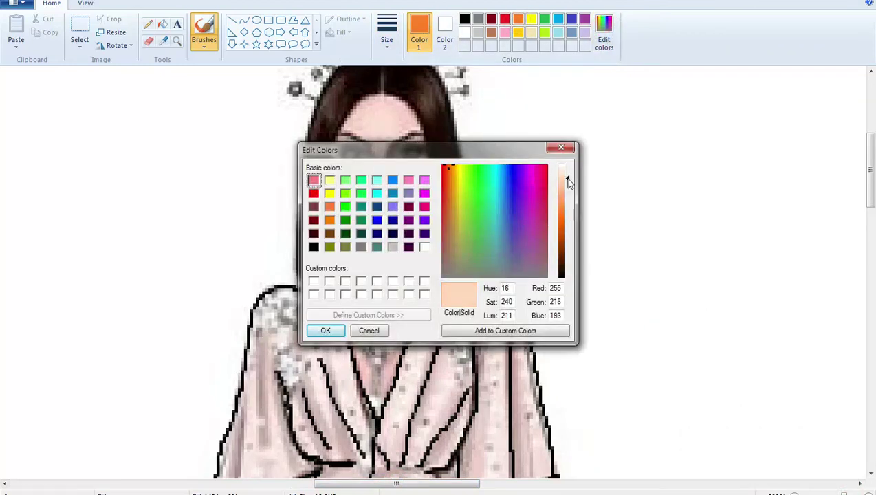
{"action": "left_click", "coordinate": [323, 331]}
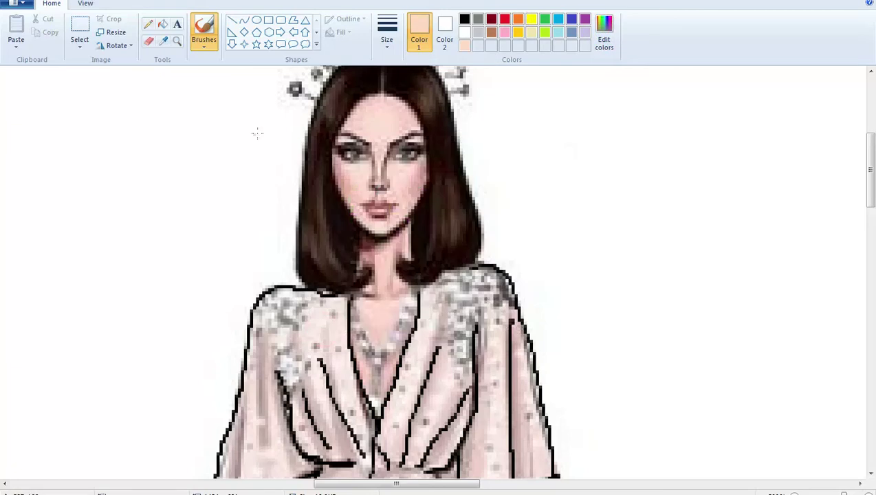
Step: Choose the second-thickest brush size and paint over the whole face, covering the eyes, nose and mouth with the peach tone
{"action": "left_click", "coordinate": [387, 31]}
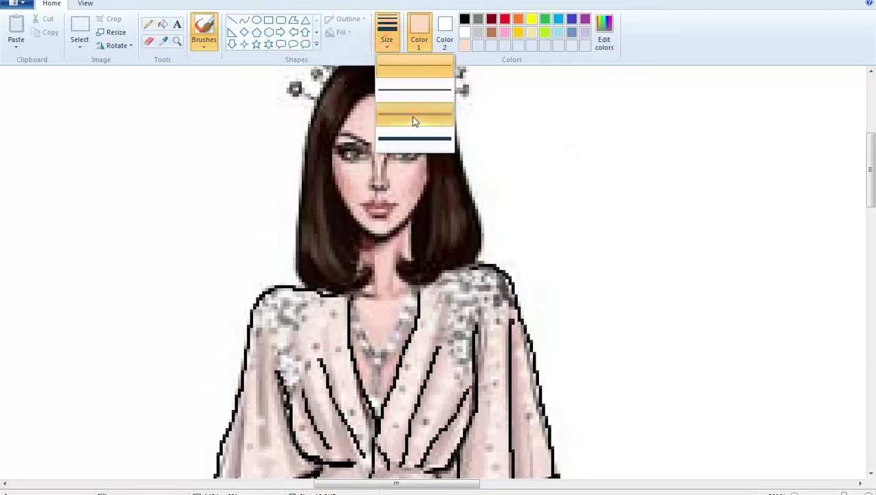
{"action": "left_click", "coordinate": [415, 121]}
{"action": "mouse_move", "coordinate": [383, 173]}
{"action": "left_mouse_down"}
{"action": "mouse_move", "coordinate": [382, 131]}
{"action": "mouse_move", "coordinate": [382, 180]}
{"action": "mouse_move", "coordinate": [378, 138]}
{"action": "mouse_move", "coordinate": [361, 124]}
{"action": "mouse_move", "coordinate": [405, 162]}
{"action": "left_mouse_up"}
{"action": "mouse_move", "coordinate": [390, 195]}
{"action": "left_mouse_down"}
{"action": "mouse_move", "coordinate": [357, 191]}
{"action": "mouse_move", "coordinate": [353, 178]}
{"action": "mouse_move", "coordinate": [363, 148]}
{"action": "left_mouse_up"}
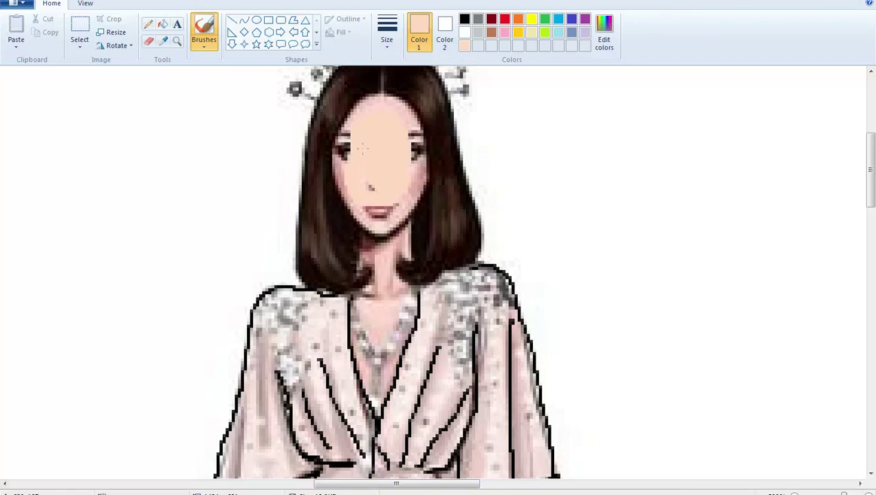
{"action": "mouse_move", "coordinate": [391, 106]}
{"action": "left_mouse_down"}
{"action": "mouse_move", "coordinate": [420, 172]}
{"action": "mouse_move", "coordinate": [407, 204]}
{"action": "mouse_move", "coordinate": [389, 217]}
{"action": "mouse_move", "coordinate": [367, 209]}
{"action": "mouse_move", "coordinate": [342, 165]}
{"action": "mouse_move", "coordinate": [338, 132]}
{"action": "mouse_move", "coordinate": [355, 108]}
{"action": "mouse_move", "coordinate": [372, 103]}
{"action": "left_mouse_up"}
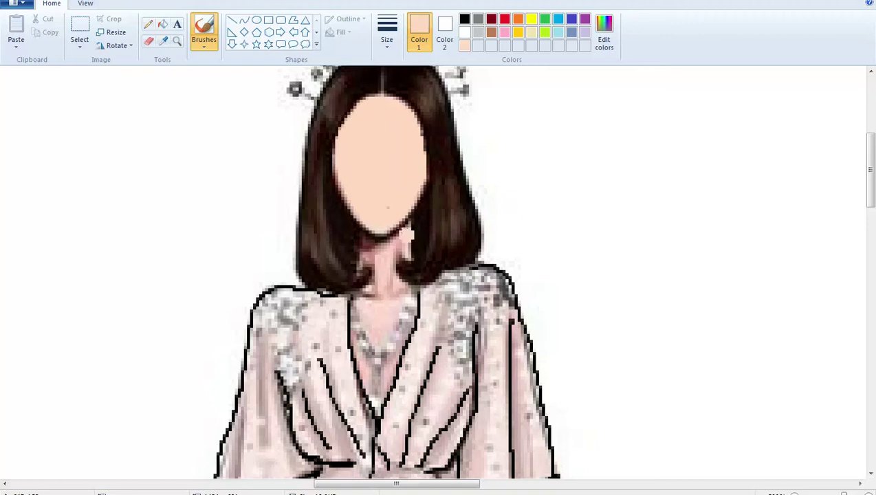
{"action": "left_click", "coordinate": [382, 191]}
{"action": "left_click", "coordinate": [585, 32]}
{"action": "left_click", "coordinate": [602, 34]}
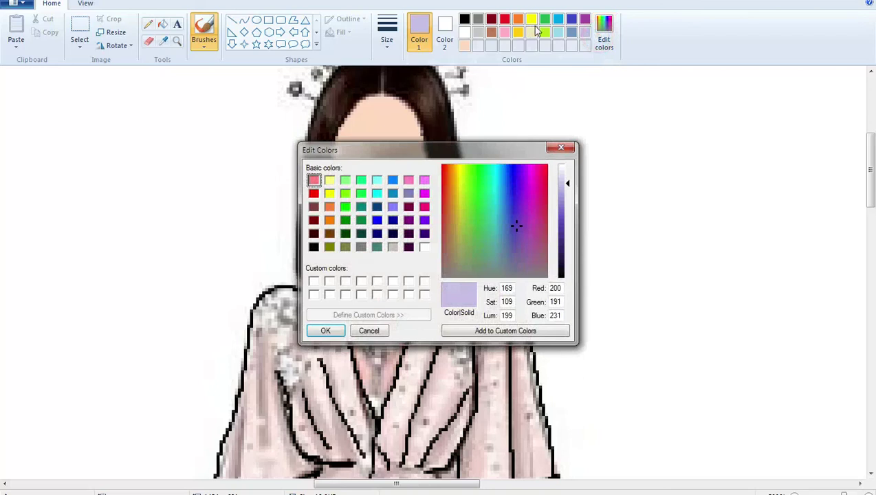
{"action": "left_click", "coordinate": [561, 145]}
Step: Mix a paler peach skin tone from orange for the brush, with RGB 255, 231, 215
{"action": "left_click", "coordinate": [517, 19]}
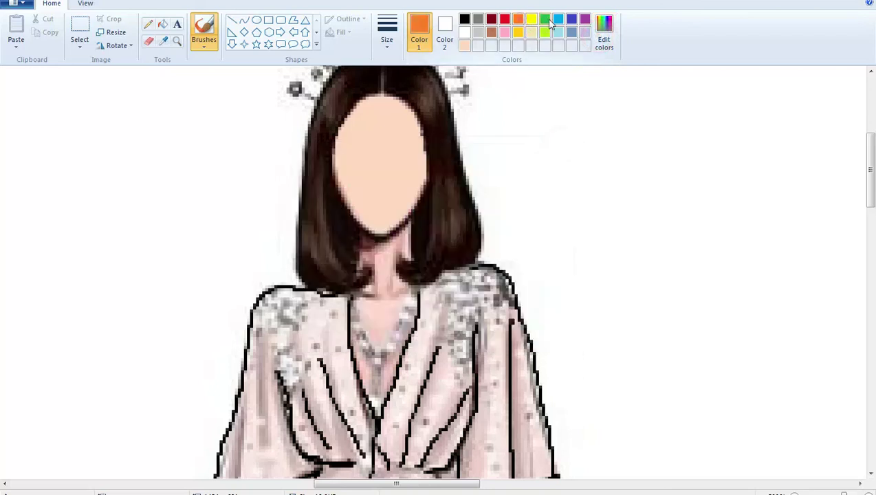
{"action": "left_click", "coordinate": [603, 29]}
{"action": "left_click_drag", "start_coordinate": [567, 212], "coordinate": [568, 177]}
{"action": "left_click", "coordinate": [341, 329]}
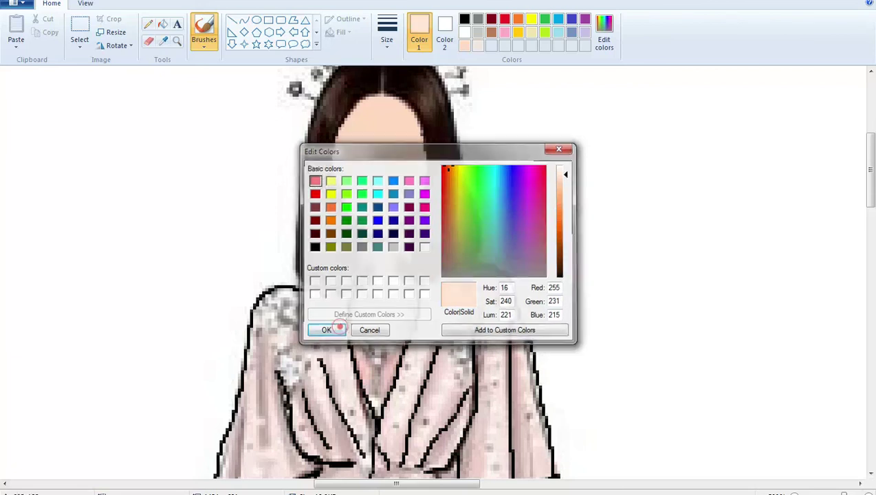
Step: Paint the neck, the upper chest within the neckline and the entire face with the paler peach tone, undoing a stray stroke
{"action": "mouse_move", "coordinate": [389, 302]}
{"action": "left_mouse_down"}
{"action": "mouse_move", "coordinate": [378, 242]}
{"action": "mouse_move", "coordinate": [388, 263]}
{"action": "mouse_move", "coordinate": [392, 235]}
{"action": "mouse_move", "coordinate": [399, 247]}
{"action": "mouse_move", "coordinate": [403, 235]}
{"action": "mouse_move", "coordinate": [368, 251]}
{"action": "mouse_move", "coordinate": [385, 296]}
{"action": "mouse_move", "coordinate": [379, 330]}
{"action": "mouse_move", "coordinate": [364, 313]}
{"action": "mouse_move", "coordinate": [371, 297]}
{"action": "left_mouse_up"}
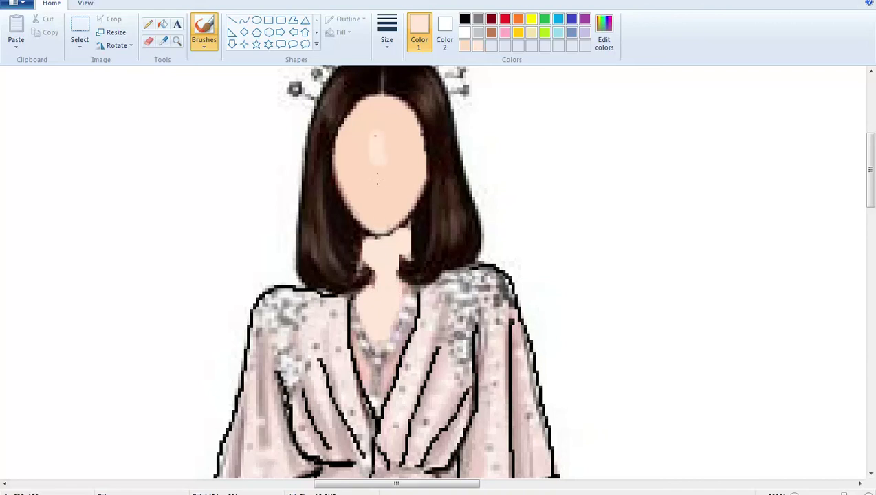
{"action": "left_click_drag", "start_coordinate": [375, 136], "coordinate": [387, 165]}
{"action": "mouse_move", "coordinate": [369, 131]}
{"action": "left_mouse_down"}
{"action": "mouse_move", "coordinate": [383, 108]}
{"action": "mouse_move", "coordinate": [400, 119]}
{"action": "mouse_move", "coordinate": [416, 185]}
{"action": "mouse_move", "coordinate": [382, 218]}
{"action": "mouse_move", "coordinate": [354, 183]}
{"action": "mouse_move", "coordinate": [350, 143]}
{"action": "mouse_move", "coordinate": [369, 105]}
{"action": "mouse_move", "coordinate": [391, 104]}
{"action": "mouse_move", "coordinate": [411, 137]}
{"action": "mouse_move", "coordinate": [389, 201]}
{"action": "mouse_move", "coordinate": [367, 172]}
{"action": "mouse_move", "coordinate": [363, 141]}
{"action": "left_mouse_up"}
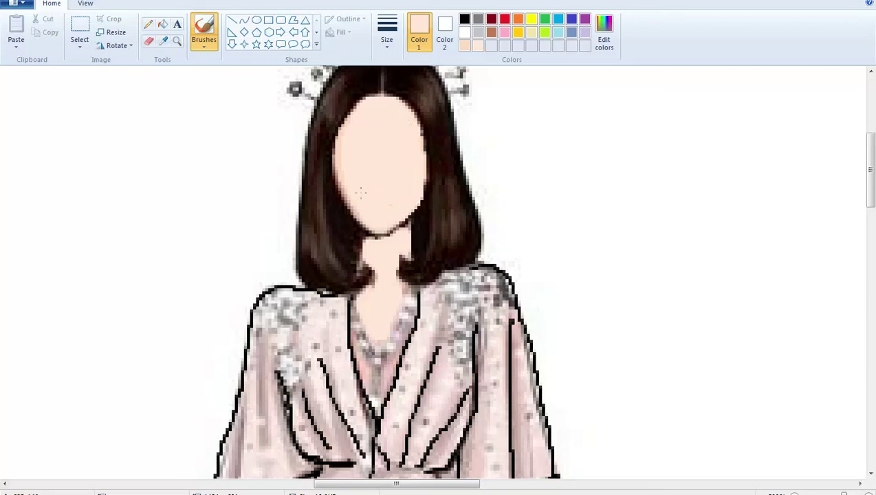
{"action": "key", "text": "ctrl+z"}
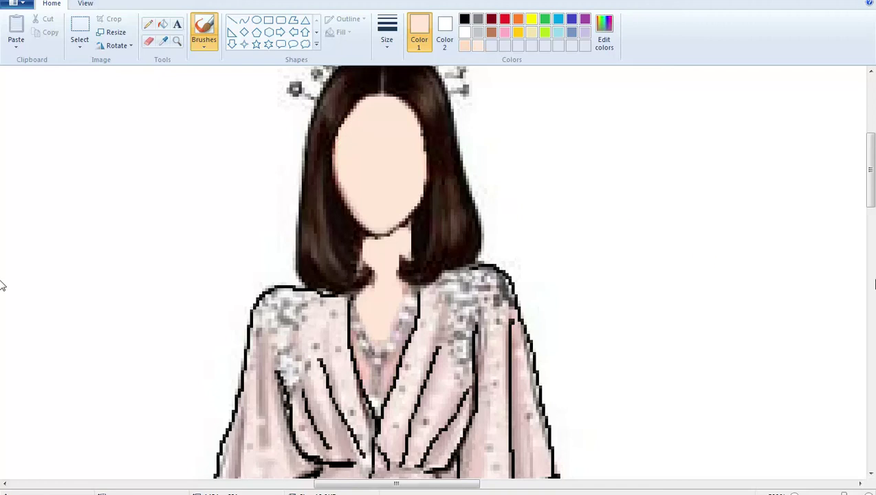
Step: Switch the brush to white and dab over the background smudges around the tiara, hair and shoulders
{"action": "scroll", "coordinate": [2, 187], "scroll_direction": "down", "scroll_amount": 3}
{"action": "scroll", "coordinate": [2, 202], "scroll_direction": "up", "scroll_amount": 4}
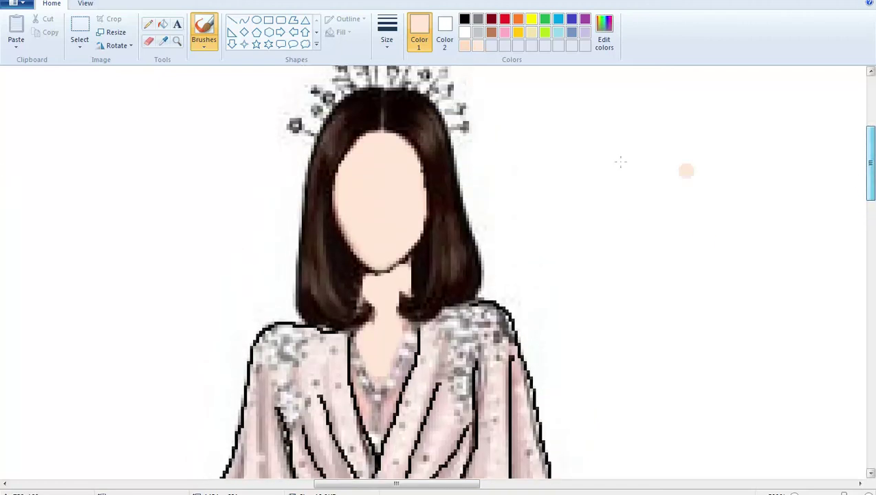
{"action": "left_click", "coordinate": [465, 32]}
{"action": "left_click", "coordinate": [464, 77]}
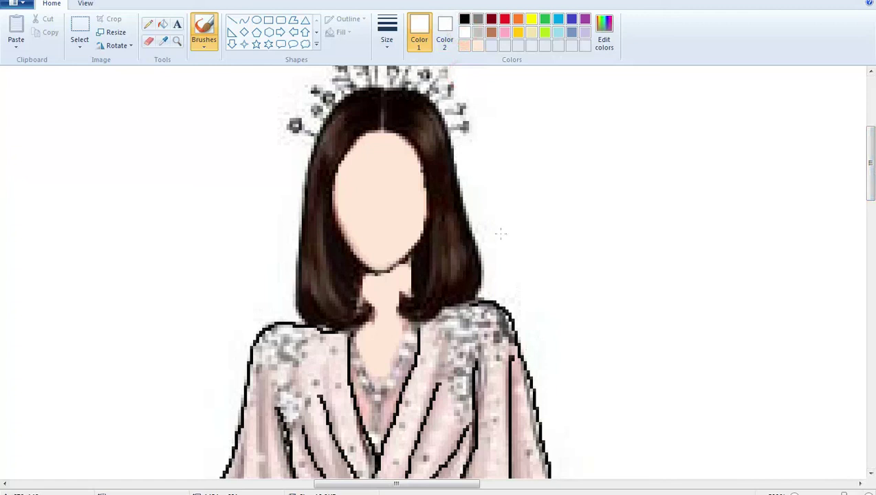
{"action": "left_click", "coordinate": [263, 301]}
{"action": "left_click_drag", "start_coordinate": [872, 180], "coordinate": [871, 155]}
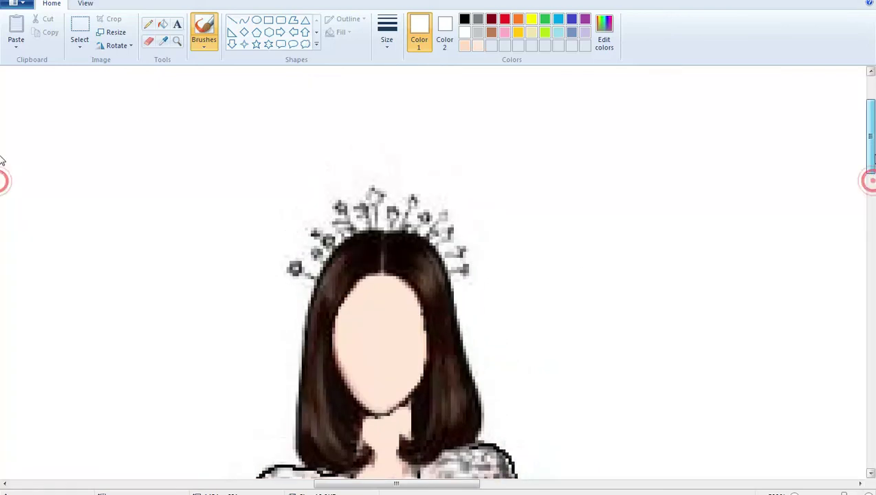
{"action": "left_click", "coordinate": [325, 171]}
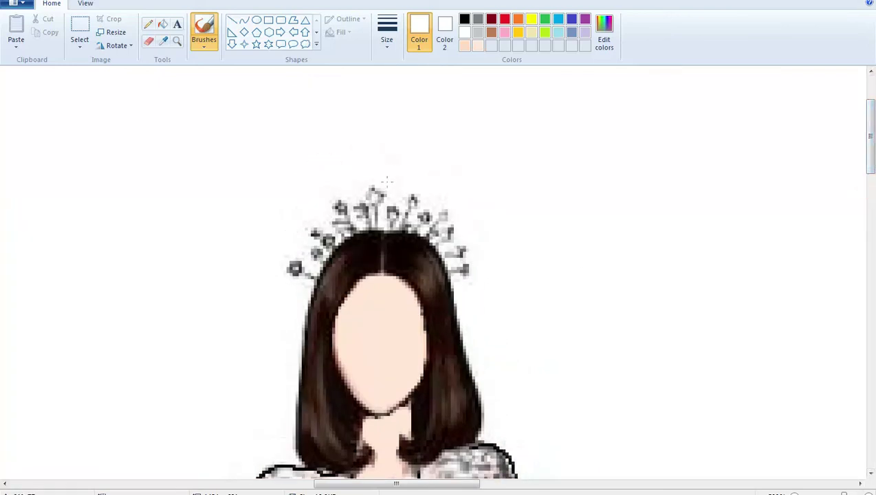
{"action": "left_click", "coordinate": [382, 297]}
{"action": "left_click", "coordinate": [444, 31]}
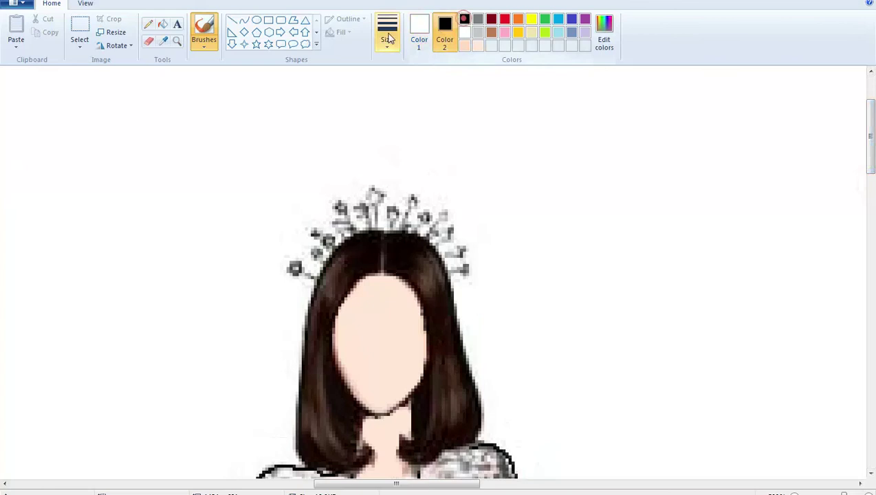
{"action": "left_click", "coordinate": [464, 19]}
{"action": "left_click", "coordinate": [419, 31]}
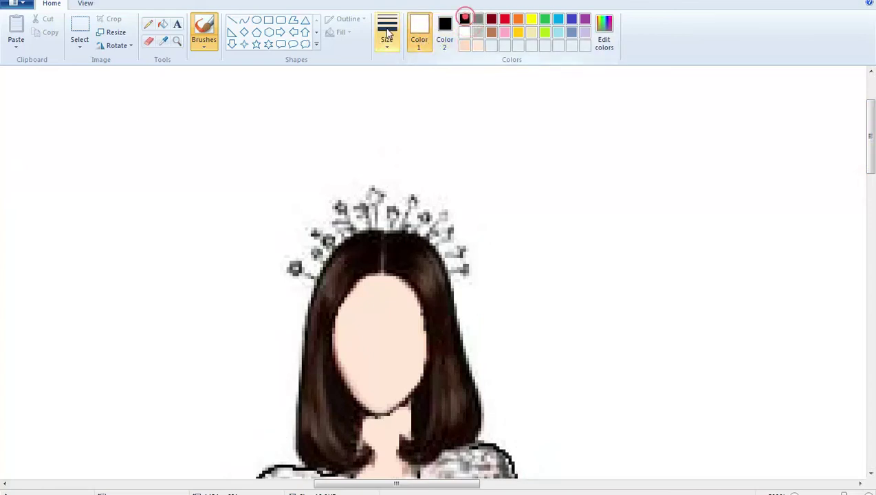
{"action": "left_click", "coordinate": [445, 29]}
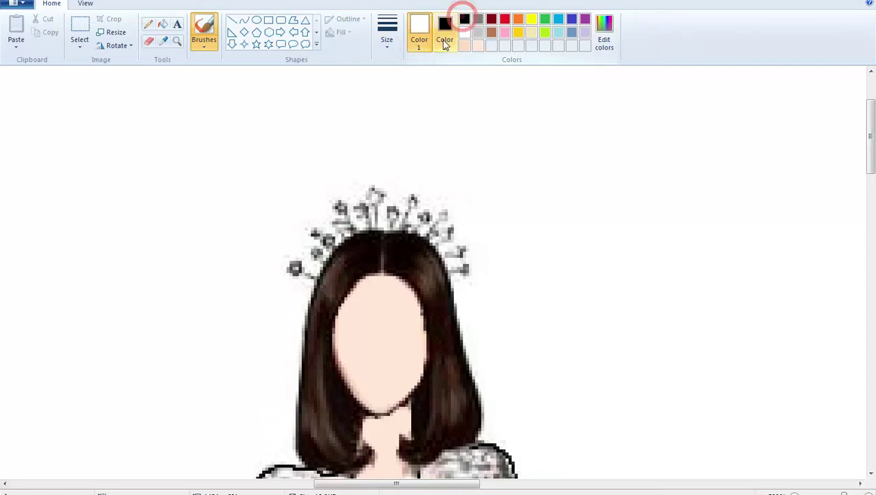
{"action": "left_click", "coordinate": [464, 32]}
{"action": "left_click", "coordinate": [419, 31]}
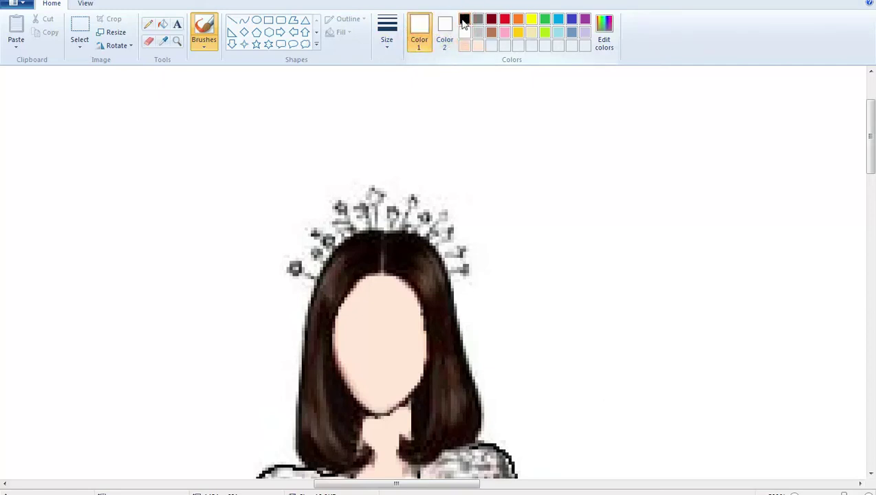
Step: Switch the brush to black at the thinnest size and trace the tiara's beaded prongs on the left side of the head
{"action": "left_click", "coordinate": [464, 18]}
{"action": "left_click", "coordinate": [392, 34]}
{"action": "left_click", "coordinate": [408, 64]}
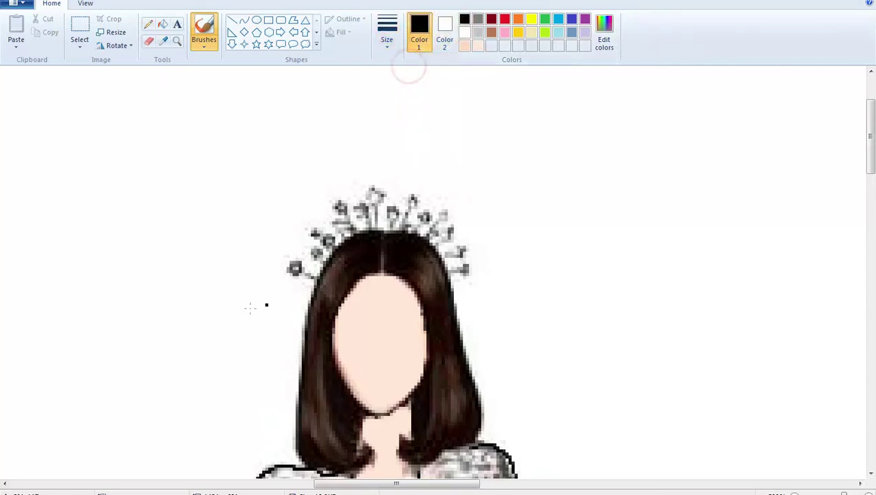
{"action": "left_click", "coordinate": [295, 268]}
{"action": "left_click_drag", "start_coordinate": [300, 269], "coordinate": [315, 276]}
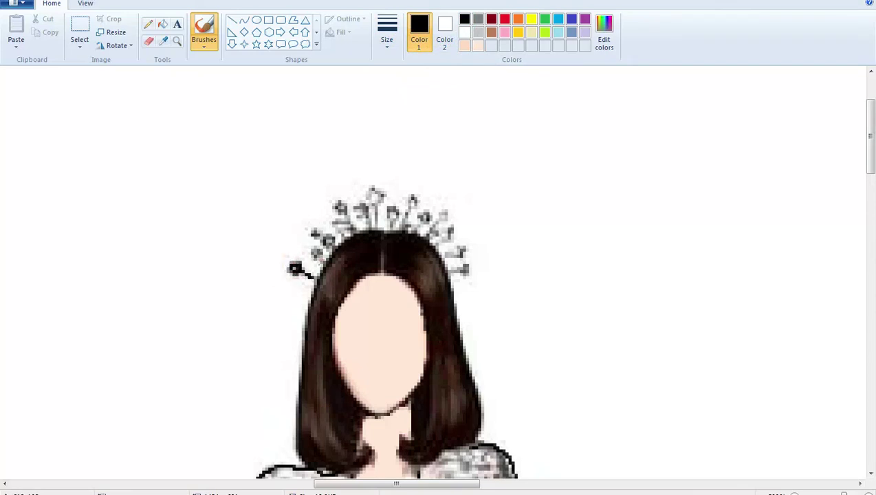
{"action": "left_click", "coordinate": [318, 254]}
{"action": "left_click", "coordinate": [313, 233]}
{"action": "left_click", "coordinate": [323, 238]}
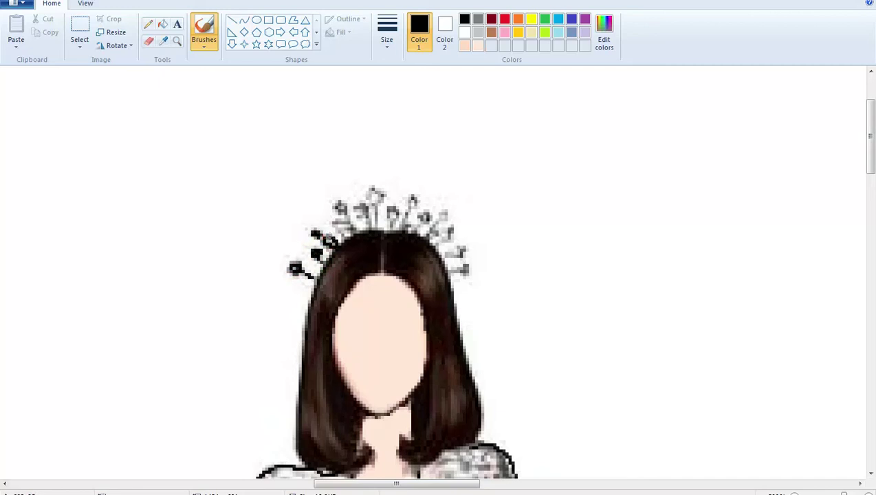
{"action": "left_click", "coordinate": [339, 204]}
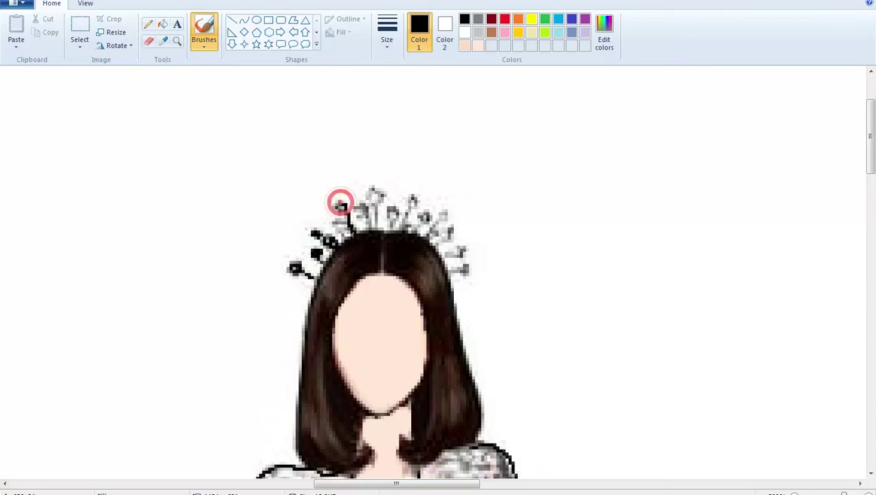
{"action": "left_click", "coordinate": [339, 205]}
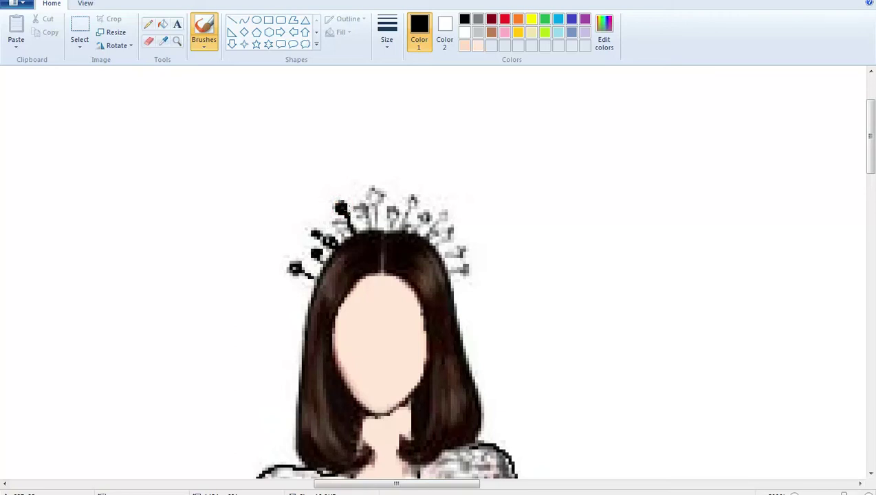
Step: Trace the tiara's middle and right-hand prongs and their bead tips in black, down to the lowest bead on the right
{"action": "left_click", "coordinate": [357, 203]}
{"action": "left_click", "coordinate": [369, 227]}
{"action": "mouse_move", "coordinate": [370, 227]}
{"action": "left_mouse_down"}
{"action": "mouse_move", "coordinate": [375, 194]}
{"action": "mouse_move", "coordinate": [381, 214]}
{"action": "mouse_move", "coordinate": [347, 225]}
{"action": "left_mouse_up"}
{"action": "mouse_move", "coordinate": [391, 228]}
{"action": "left_mouse_down"}
{"action": "mouse_move", "coordinate": [390, 208]}
{"action": "mouse_move", "coordinate": [402, 227]}
{"action": "mouse_move", "coordinate": [411, 194]}
{"action": "left_mouse_up"}
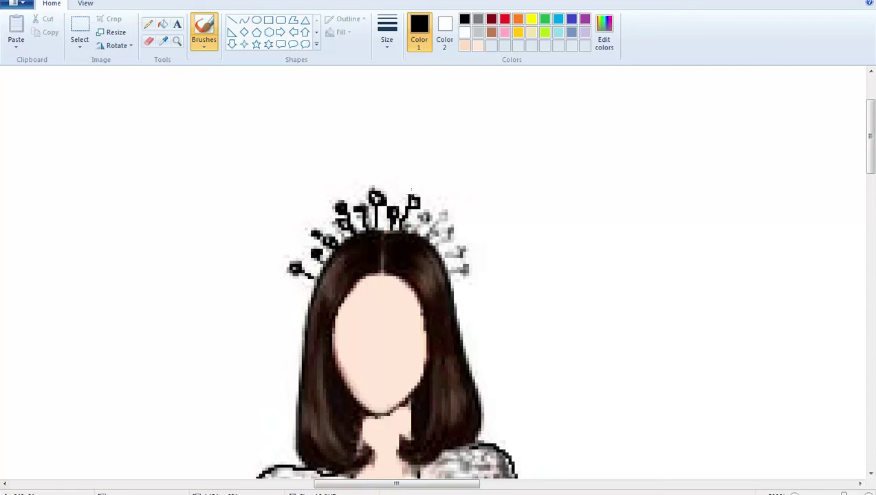
{"action": "left_click_drag", "start_coordinate": [395, 245], "coordinate": [426, 206]}
{"action": "left_click_drag", "start_coordinate": [426, 241], "coordinate": [446, 206]}
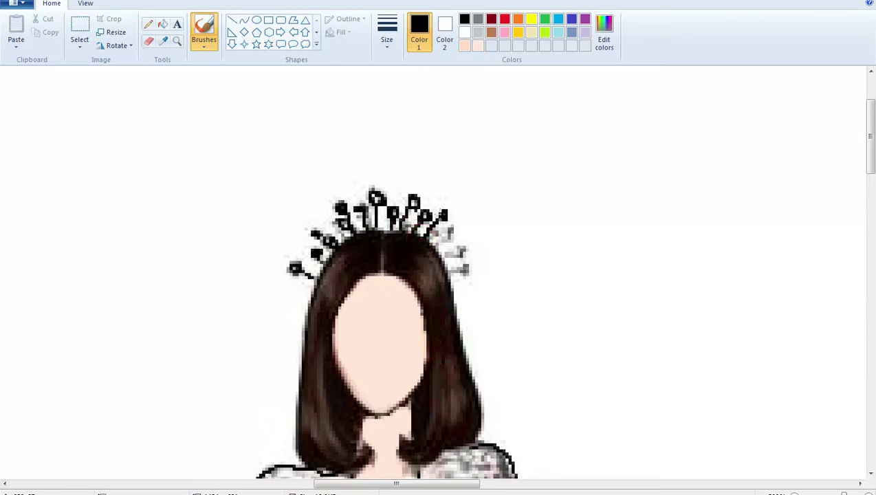
{"action": "left_click_drag", "start_coordinate": [426, 252], "coordinate": [448, 229]}
{"action": "mouse_move", "coordinate": [433, 269]}
{"action": "left_mouse_down"}
{"action": "mouse_move", "coordinate": [460, 241]}
{"action": "mouse_move", "coordinate": [465, 266]}
{"action": "left_mouse_up"}
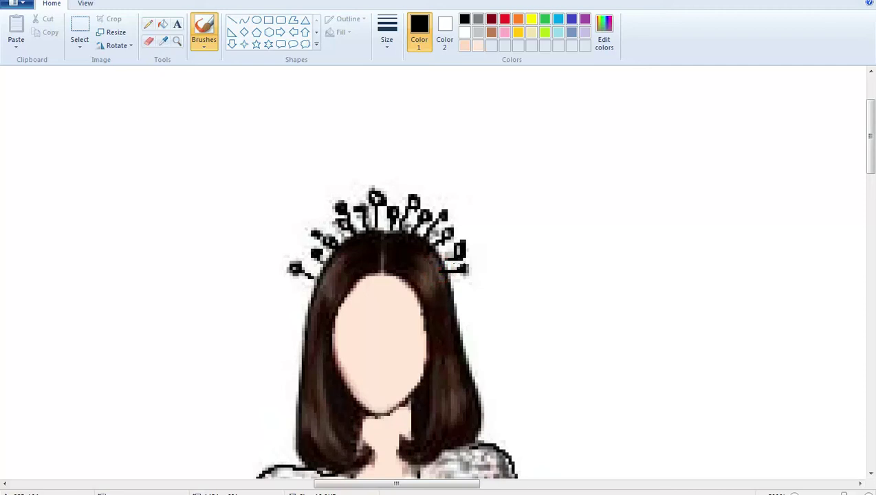
{"action": "left_click", "coordinate": [462, 265]}
Step: Try to draw black eye outlines with rounded frames around them on the blank face, using the Pencil at its thinnest size
{"action": "left_click", "coordinate": [852, 492]}
{"action": "left_click_drag", "start_coordinate": [396, 486], "coordinate": [428, 484]}
{"action": "left_click_drag", "start_coordinate": [869, 131], "coordinate": [870, 151]}
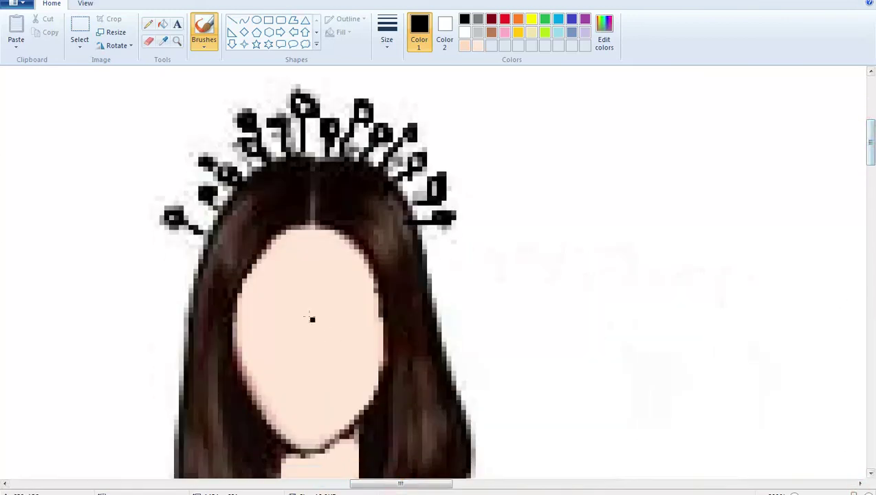
{"action": "left_click", "coordinate": [400, 48]}
{"action": "left_click", "coordinate": [405, 70]}
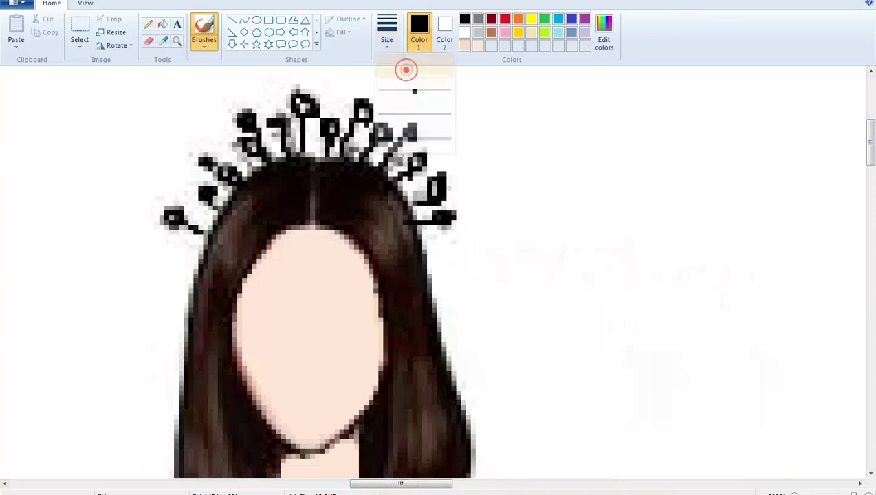
{"action": "left_click", "coordinate": [148, 25]}
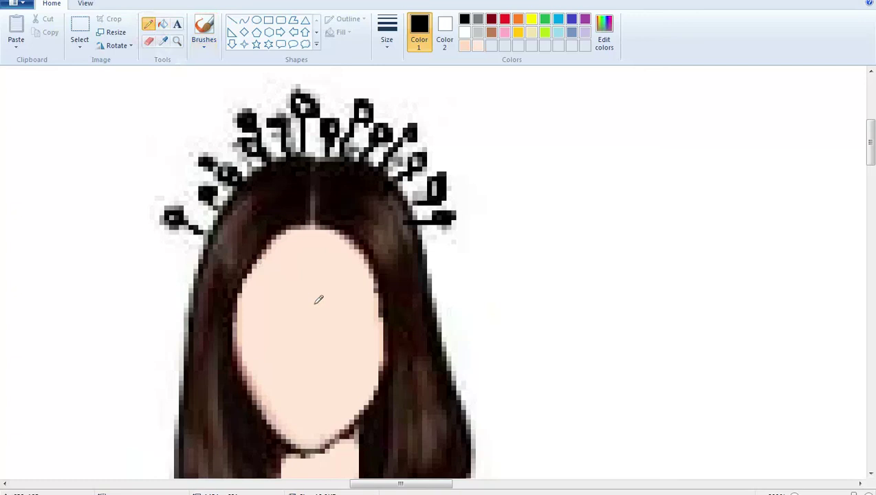
{"action": "left_click", "coordinate": [386, 43]}
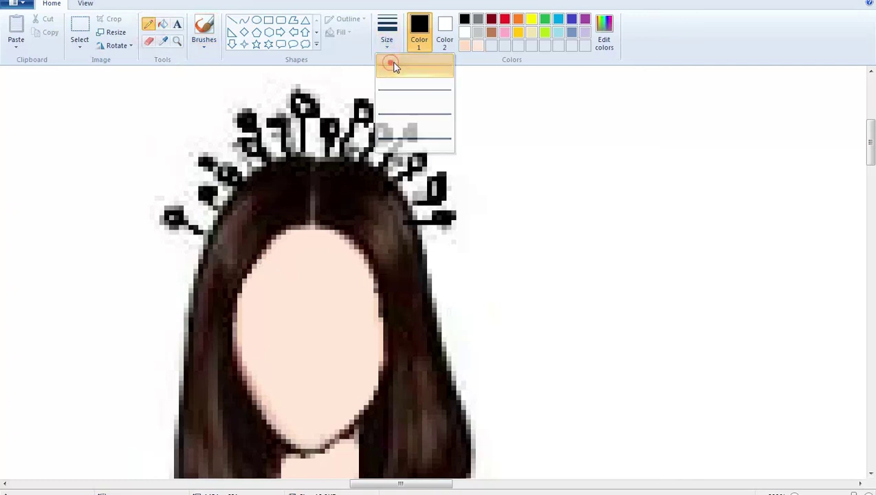
{"action": "left_click", "coordinate": [389, 65]}
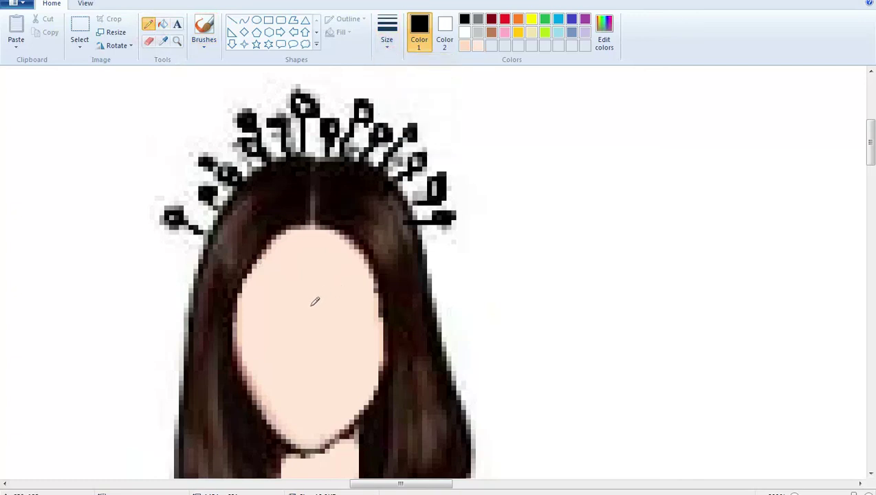
{"action": "left_click_drag", "start_coordinate": [314, 303], "coordinate": [325, 295]}
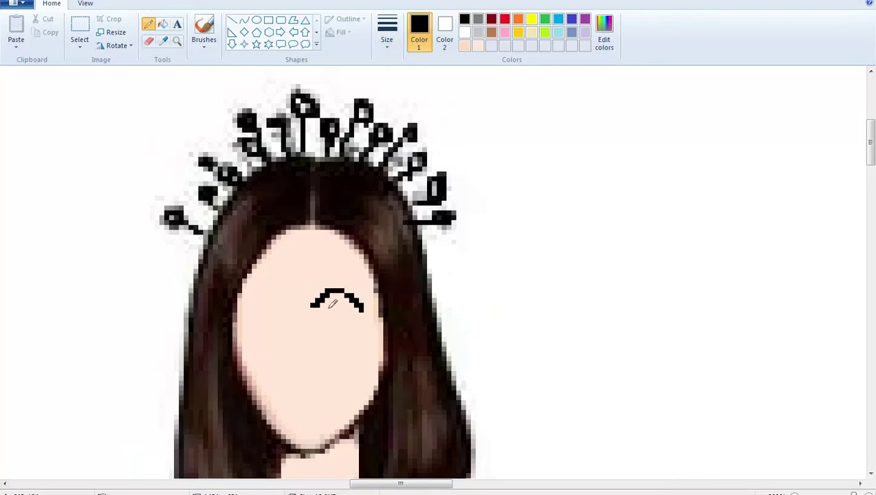
{"action": "mouse_move", "coordinate": [313, 304]}
{"action": "left_mouse_down"}
{"action": "mouse_move", "coordinate": [322, 317]}
{"action": "mouse_move", "coordinate": [359, 309]}
{"action": "left_mouse_up"}
{"action": "mouse_move", "coordinate": [304, 306]}
{"action": "left_mouse_down"}
{"action": "mouse_move", "coordinate": [255, 302]}
{"action": "mouse_move", "coordinate": [272, 318]}
{"action": "mouse_move", "coordinate": [300, 313]}
{"action": "left_mouse_up"}
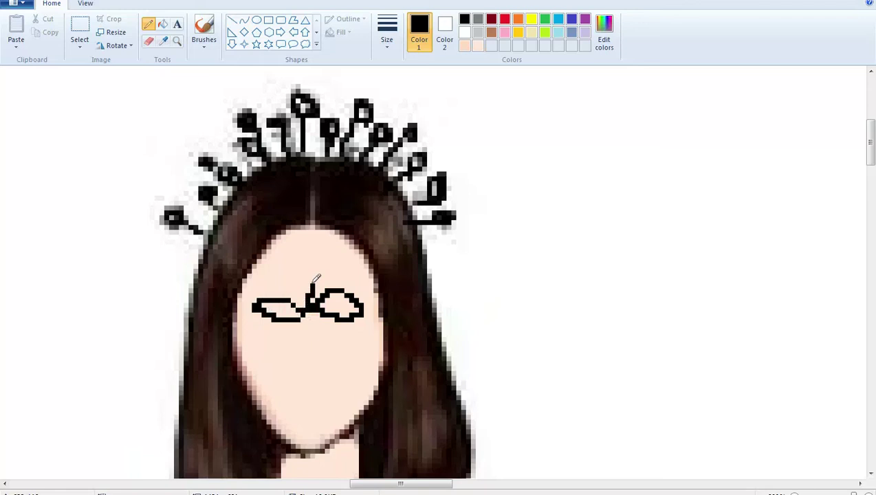
{"action": "mouse_move", "coordinate": [312, 282]}
{"action": "left_mouse_down"}
{"action": "mouse_move", "coordinate": [262, 287]}
{"action": "mouse_move", "coordinate": [255, 304]}
{"action": "mouse_move", "coordinate": [267, 334]}
{"action": "mouse_move", "coordinate": [295, 331]}
{"action": "mouse_move", "coordinate": [309, 309]}
{"action": "mouse_move", "coordinate": [321, 334]}
{"action": "mouse_move", "coordinate": [345, 332]}
{"action": "mouse_move", "coordinate": [367, 308]}
{"action": "mouse_move", "coordinate": [339, 267]}
{"action": "mouse_move", "coordinate": [300, 284]}
{"action": "mouse_move", "coordinate": [300, 307]}
{"action": "left_mouse_up"}
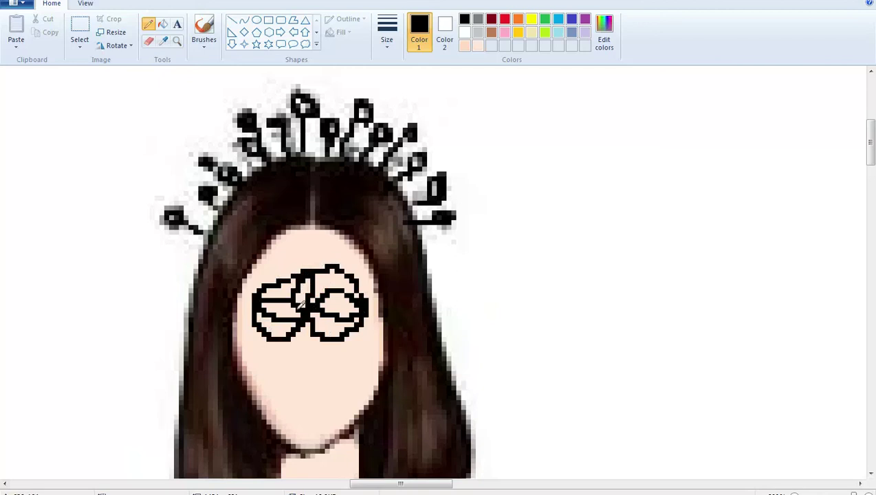
Step: Cover the black pencil drawing on the face with the paler peach tone at the thickest line size
{"action": "left_click", "coordinate": [477, 46]}
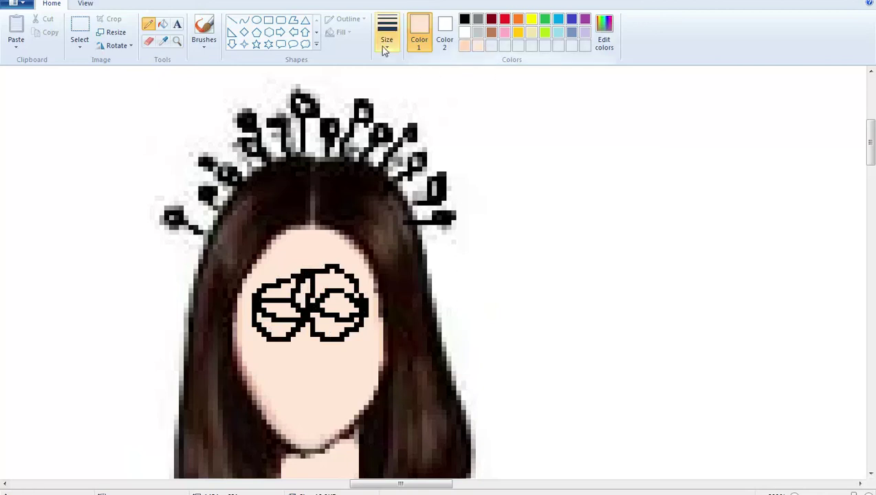
{"action": "left_click", "coordinate": [387, 34]}
{"action": "left_click", "coordinate": [404, 132]}
{"action": "left_click_drag", "start_coordinate": [334, 289], "coordinate": [313, 309]}
{"action": "mouse_move", "coordinate": [322, 260]}
{"action": "left_mouse_down"}
{"action": "mouse_move", "coordinate": [309, 332]}
{"action": "mouse_move", "coordinate": [304, 260]}
{"action": "mouse_move", "coordinate": [289, 306]}
{"action": "mouse_move", "coordinate": [295, 339]}
{"action": "mouse_move", "coordinate": [274, 315]}
{"action": "mouse_move", "coordinate": [272, 289]}
{"action": "mouse_move", "coordinate": [289, 277]}
{"action": "mouse_move", "coordinate": [275, 286]}
{"action": "mouse_move", "coordinate": [266, 326]}
{"action": "mouse_move", "coordinate": [330, 335]}
{"action": "mouse_move", "coordinate": [356, 323]}
{"action": "mouse_move", "coordinate": [362, 300]}
{"action": "mouse_move", "coordinate": [342, 265]}
{"action": "mouse_move", "coordinate": [338, 320]}
{"action": "left_mouse_up"}
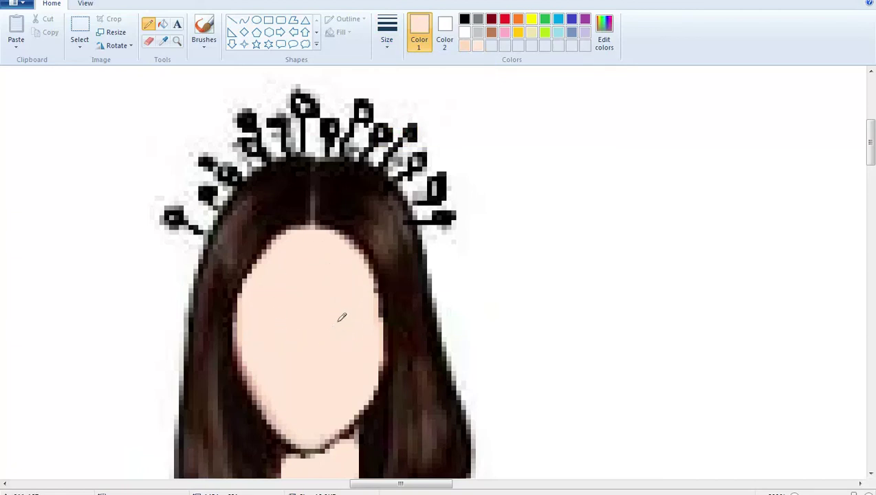
Step: Return to the brush at the thinnest size and paint the skin around the necklace pendant within the neckline in paler peach
{"action": "left_click", "coordinate": [207, 31]}
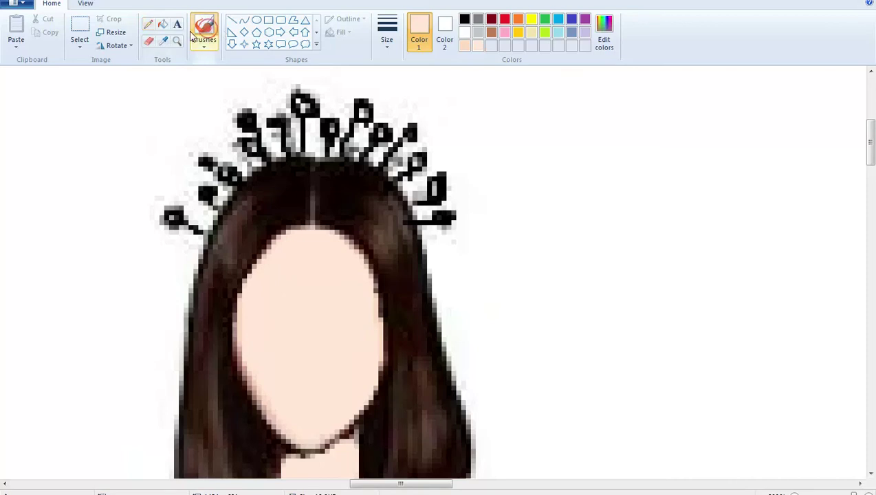
{"action": "left_click", "coordinate": [387, 31]}
{"action": "left_click", "coordinate": [417, 61]}
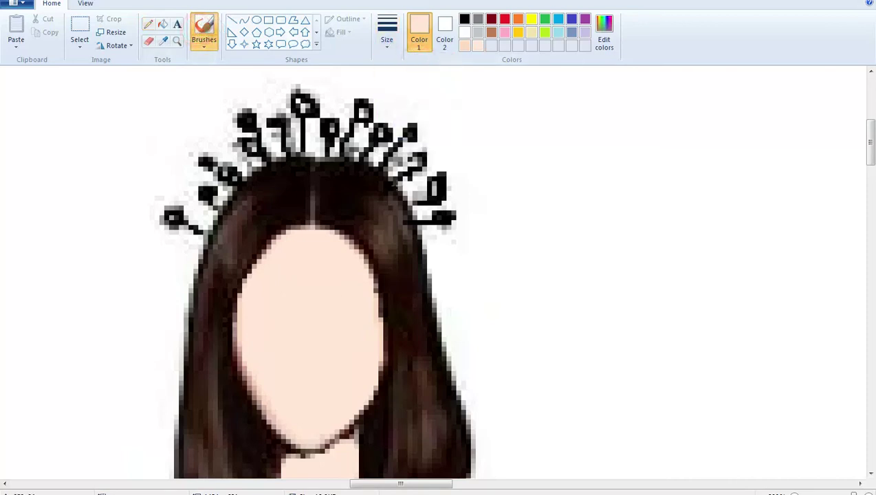
{"action": "left_click", "coordinate": [303, 324]}
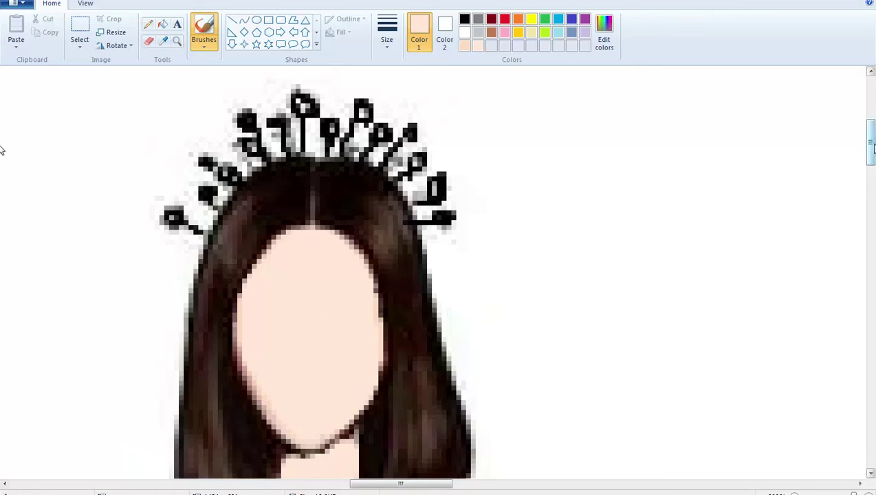
{"action": "left_click_drag", "start_coordinate": [870, 143], "coordinate": [869, 177]}
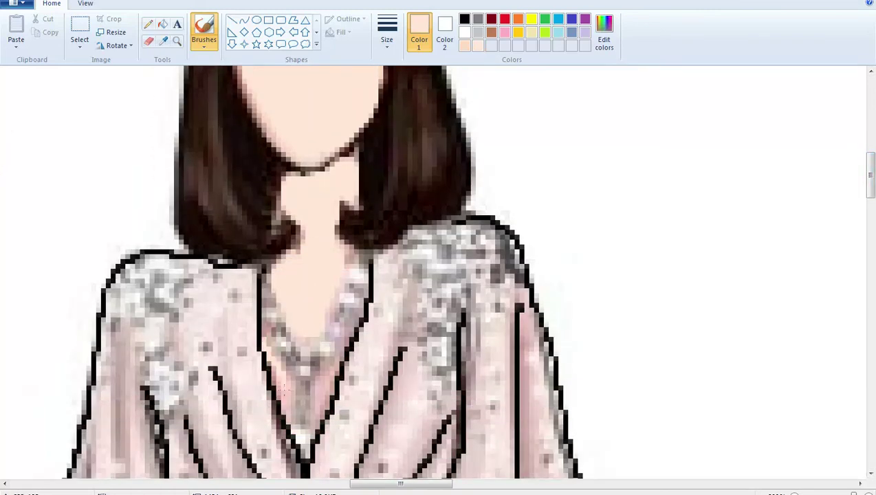
{"action": "mouse_move", "coordinate": [280, 371]}
{"action": "left_mouse_down"}
{"action": "mouse_move", "coordinate": [283, 405]}
{"action": "mouse_move", "coordinate": [308, 431]}
{"action": "left_mouse_up"}
{"action": "mouse_move", "coordinate": [341, 352]}
{"action": "left_mouse_down"}
{"action": "mouse_move", "coordinate": [314, 419]}
{"action": "mouse_move", "coordinate": [317, 379]}
{"action": "left_mouse_up"}
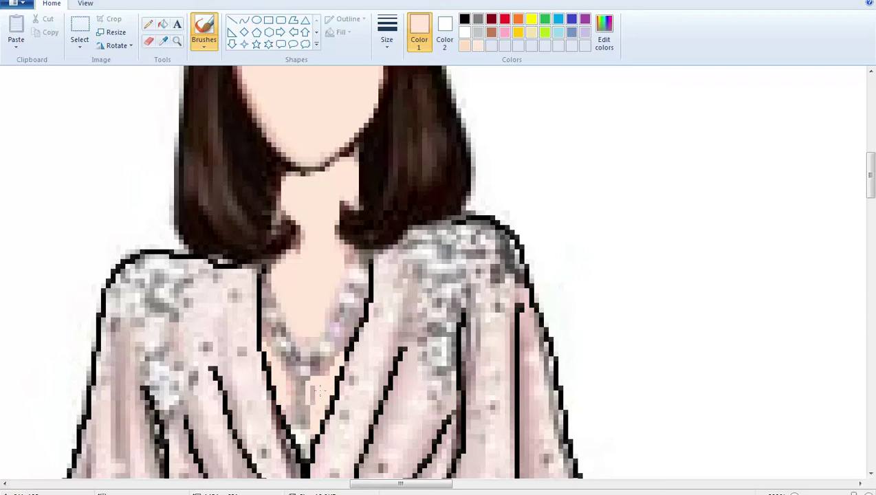
{"action": "left_click", "coordinate": [299, 336]}
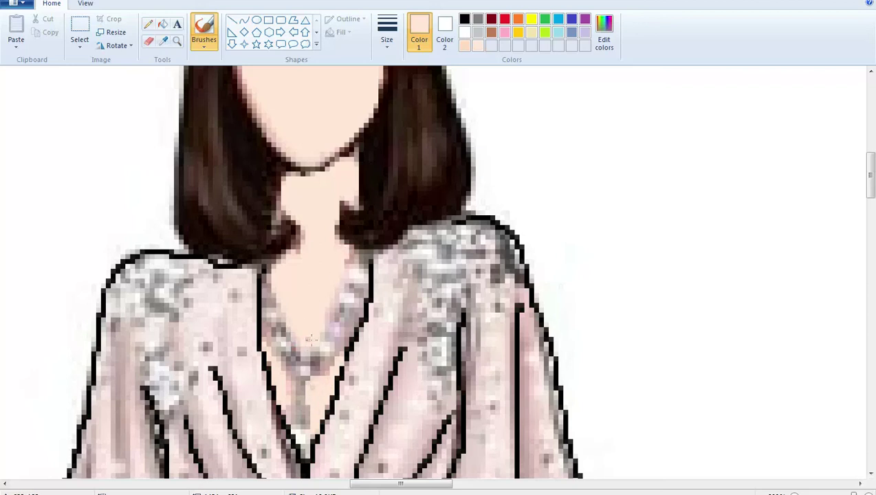
Step: Outline the necklace's beads and its hanging pendant in black with the thinnest brush size
{"action": "left_click", "coordinate": [464, 18]}
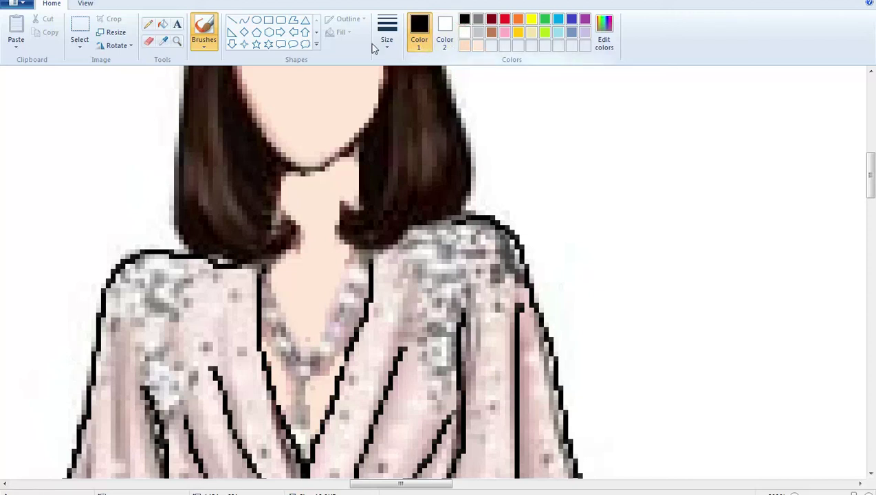
{"action": "left_click", "coordinate": [388, 40]}
{"action": "left_click", "coordinate": [396, 67]}
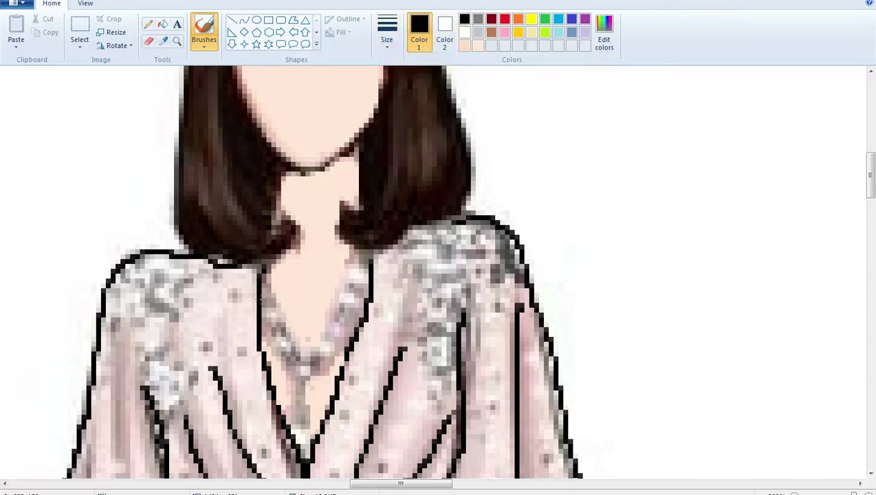
{"action": "left_click_drag", "start_coordinate": [263, 280], "coordinate": [273, 335]}
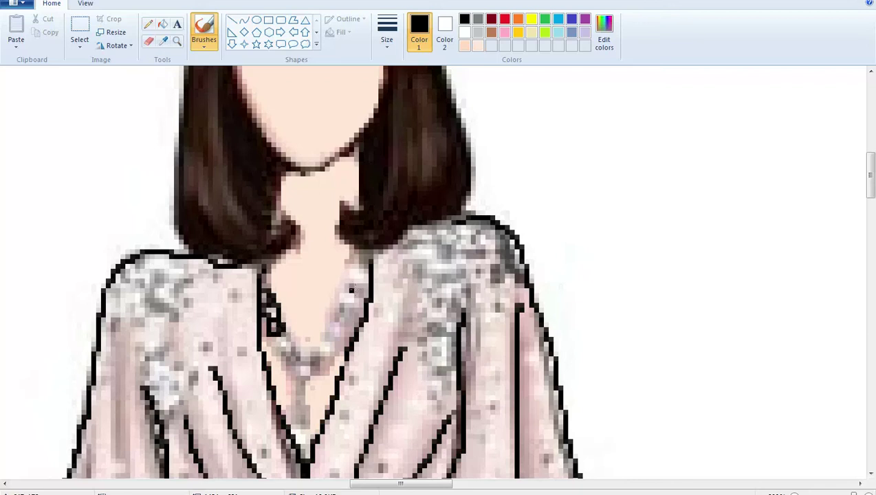
{"action": "mouse_move", "coordinate": [366, 271]}
{"action": "left_mouse_down"}
{"action": "mouse_move", "coordinate": [355, 265]}
{"action": "mouse_move", "coordinate": [347, 279]}
{"action": "mouse_move", "coordinate": [362, 288]}
{"action": "mouse_move", "coordinate": [346, 298]}
{"action": "mouse_move", "coordinate": [363, 304]}
{"action": "mouse_move", "coordinate": [367, 292]}
{"action": "mouse_move", "coordinate": [352, 293]}
{"action": "mouse_move", "coordinate": [342, 320]}
{"action": "mouse_move", "coordinate": [326, 324]}
{"action": "mouse_move", "coordinate": [341, 323]}
{"action": "left_mouse_up"}
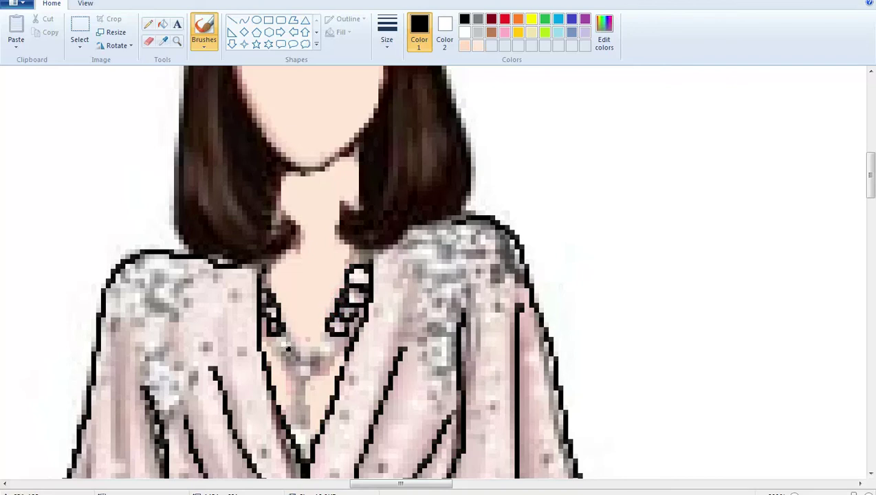
{"action": "mouse_move", "coordinate": [286, 331]}
{"action": "left_mouse_down"}
{"action": "mouse_move", "coordinate": [280, 325]}
{"action": "mouse_move", "coordinate": [294, 334]}
{"action": "mouse_move", "coordinate": [291, 359]}
{"action": "left_mouse_up"}
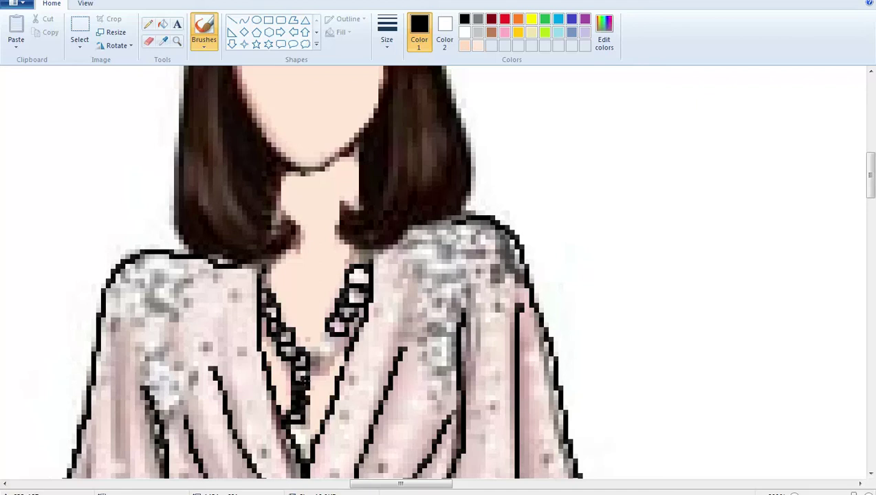
{"action": "mouse_move", "coordinate": [305, 372]}
{"action": "left_mouse_down"}
{"action": "mouse_move", "coordinate": [323, 339]}
{"action": "mouse_move", "coordinate": [336, 347]}
{"action": "mouse_move", "coordinate": [320, 340]}
{"action": "mouse_move", "coordinate": [315, 349]}
{"action": "mouse_move", "coordinate": [333, 352]}
{"action": "left_mouse_up"}
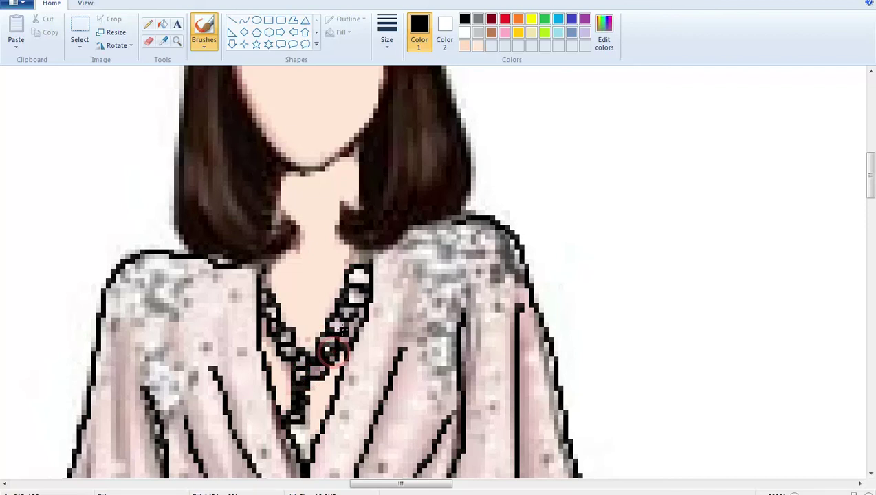
Step: Mix a pale pink with RGB 255, 213, 226 from the rose swatch and dab it inside the necklace beads
{"action": "left_click", "coordinate": [491, 32]}
{"action": "left_click", "coordinate": [505, 32]}
{"action": "left_click", "coordinate": [603, 31]}
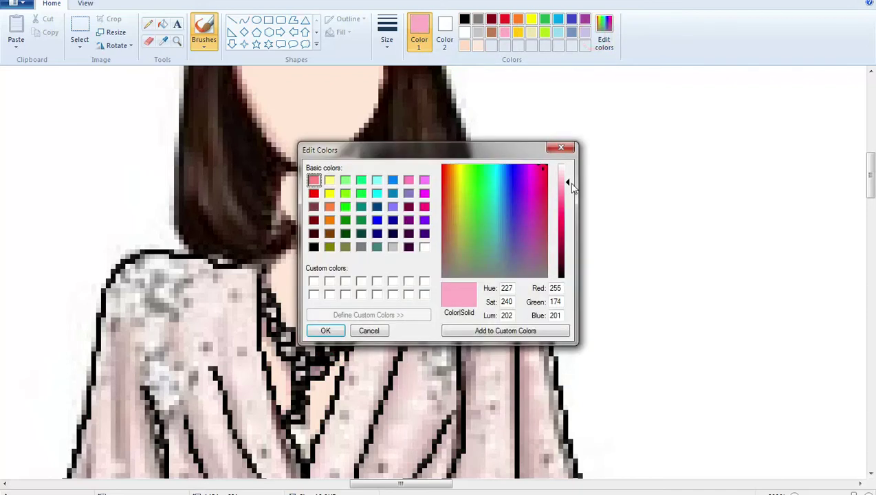
{"action": "left_click_drag", "start_coordinate": [570, 185], "coordinate": [570, 174]}
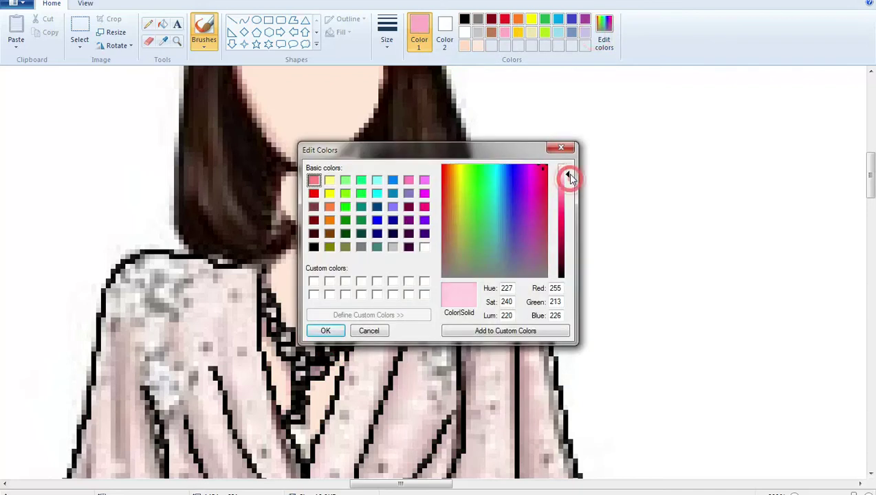
{"action": "left_click", "coordinate": [325, 332]}
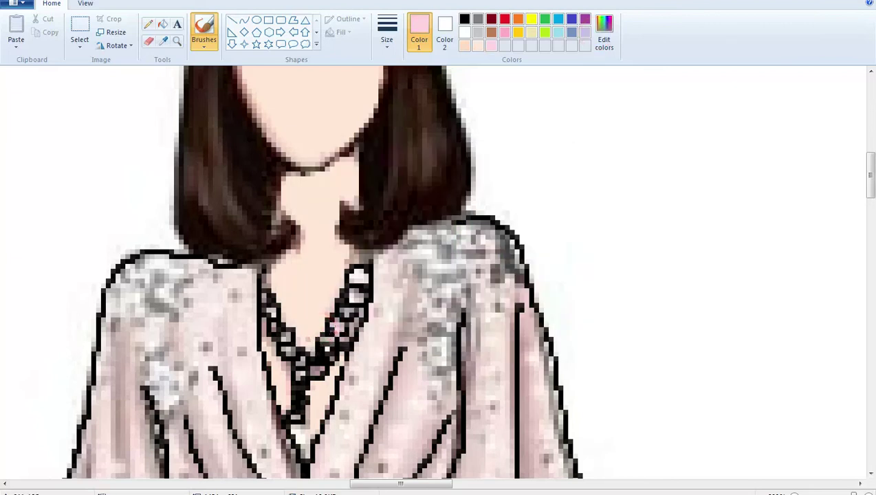
{"action": "mouse_move", "coordinate": [333, 330]}
{"action": "left_mouse_down"}
{"action": "mouse_move", "coordinate": [342, 332]}
{"action": "mouse_move", "coordinate": [344, 303]}
{"action": "mouse_move", "coordinate": [356, 289]}
{"action": "left_mouse_up"}
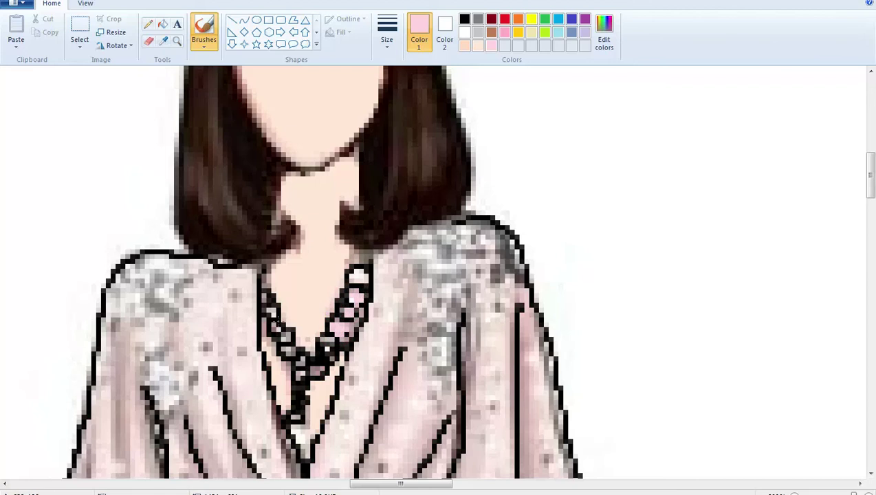
{"action": "mouse_move", "coordinate": [274, 311]}
{"action": "left_mouse_down"}
{"action": "mouse_move", "coordinate": [302, 362]}
{"action": "mouse_move", "coordinate": [319, 361]}
{"action": "mouse_move", "coordinate": [334, 337]}
{"action": "mouse_move", "coordinate": [321, 355]}
{"action": "left_mouse_up"}
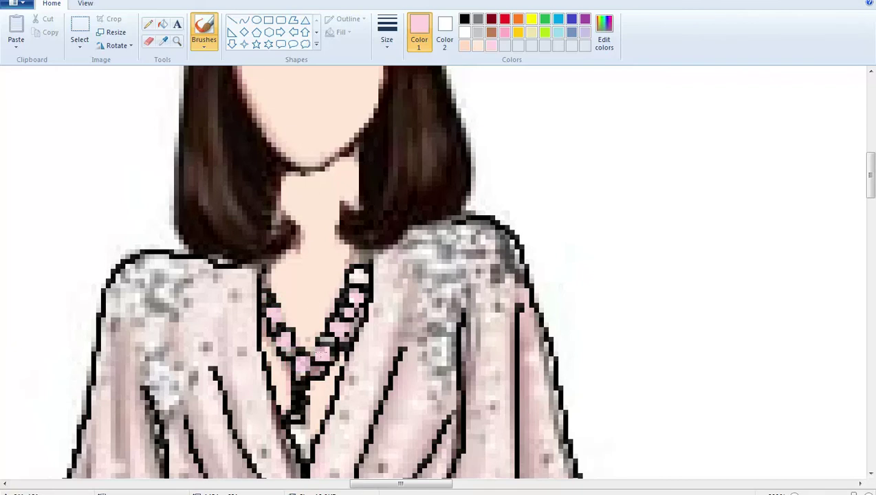
Step: Dab white highlights inside the necklace beads and the hanging pendant
{"action": "left_click", "coordinate": [464, 32]}
{"action": "left_click_drag", "start_coordinate": [357, 276], "coordinate": [363, 278]}
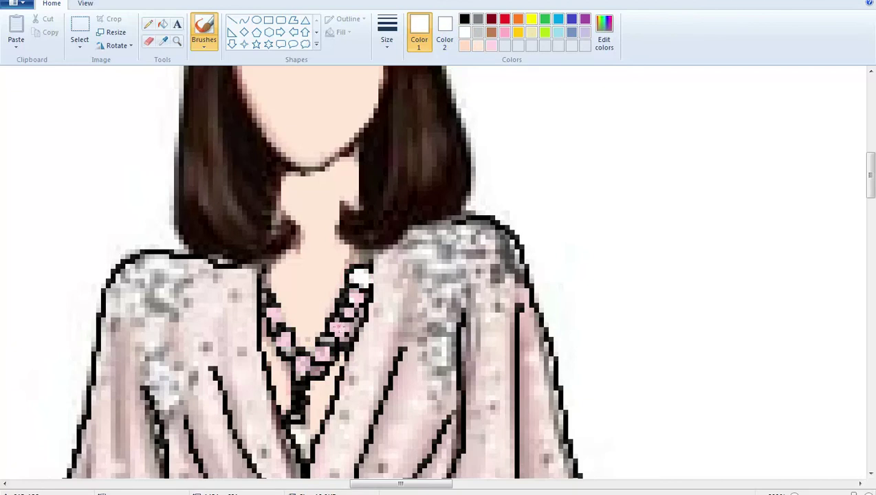
{"action": "left_click_drag", "start_coordinate": [339, 327], "coordinate": [341, 325]}
{"action": "mouse_move", "coordinate": [318, 354]}
{"action": "left_mouse_down"}
{"action": "mouse_move", "coordinate": [283, 340]}
{"action": "mouse_move", "coordinate": [265, 297]}
{"action": "left_mouse_up"}
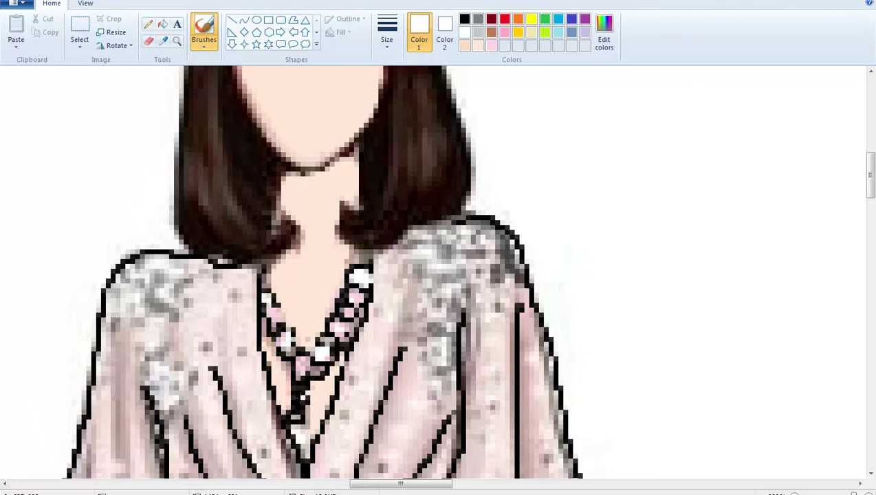
{"action": "left_click_drag", "start_coordinate": [303, 397], "coordinate": [301, 402]}
Step: Outline the cluster of beads on the gown's right-hand shoulder and its trailing bead strand in black
{"action": "left_click_drag", "start_coordinate": [870, 176], "coordinate": [870, 187]}
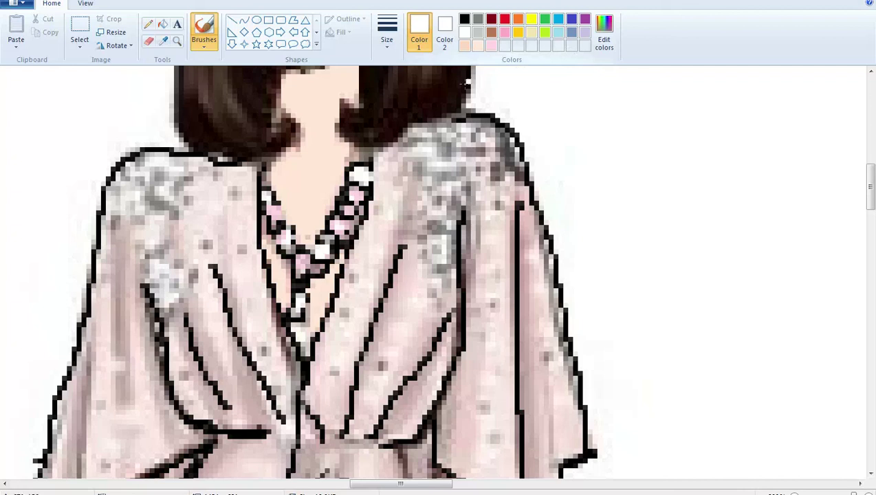
{"action": "left_click", "coordinate": [465, 19]}
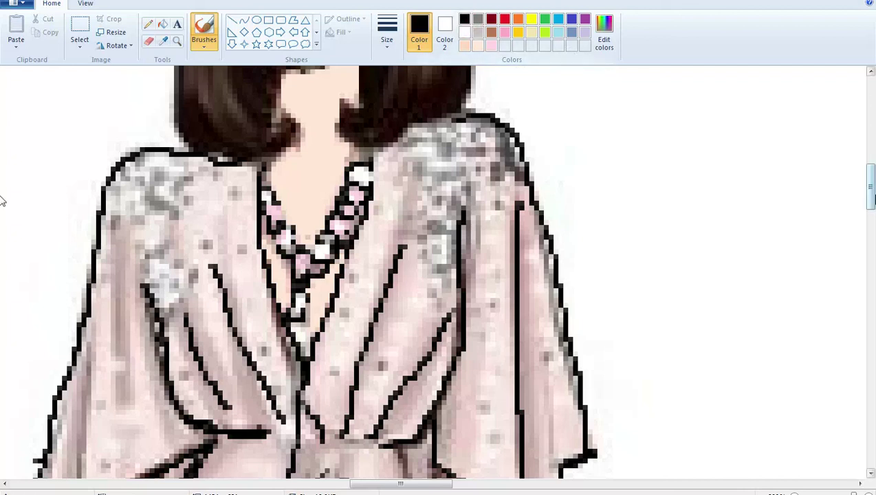
{"action": "left_click_drag", "start_coordinate": [870, 192], "coordinate": [817, 205]}
{"action": "mouse_move", "coordinate": [426, 242]}
{"action": "left_mouse_down"}
{"action": "mouse_move", "coordinate": [459, 266]}
{"action": "mouse_move", "coordinate": [466, 242]}
{"action": "mouse_move", "coordinate": [480, 273]}
{"action": "mouse_move", "coordinate": [502, 255]}
{"action": "left_mouse_up"}
{"action": "mouse_move", "coordinate": [415, 251]}
{"action": "left_mouse_down"}
{"action": "mouse_move", "coordinate": [409, 275]}
{"action": "mouse_move", "coordinate": [437, 289]}
{"action": "mouse_move", "coordinate": [475, 292]}
{"action": "mouse_move", "coordinate": [489, 278]}
{"action": "left_mouse_up"}
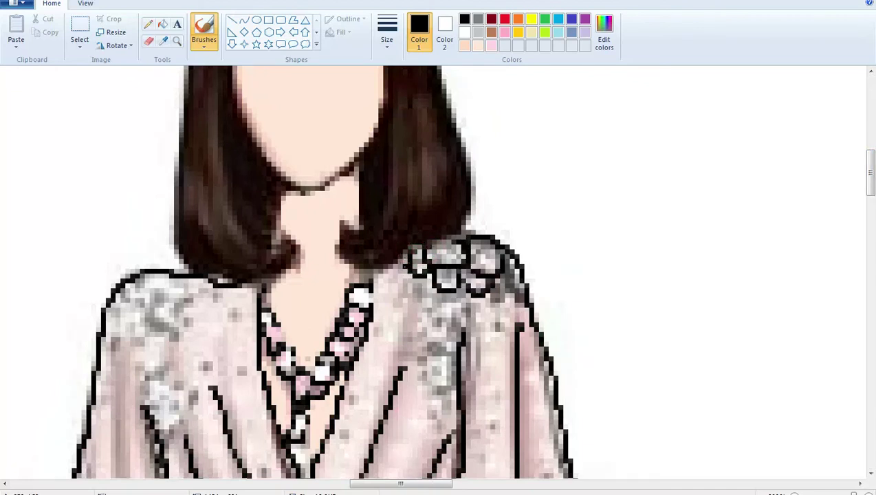
{"action": "mouse_move", "coordinate": [402, 260]}
{"action": "left_mouse_down"}
{"action": "mouse_move", "coordinate": [413, 289]}
{"action": "mouse_move", "coordinate": [466, 309]}
{"action": "mouse_move", "coordinate": [475, 297]}
{"action": "left_mouse_up"}
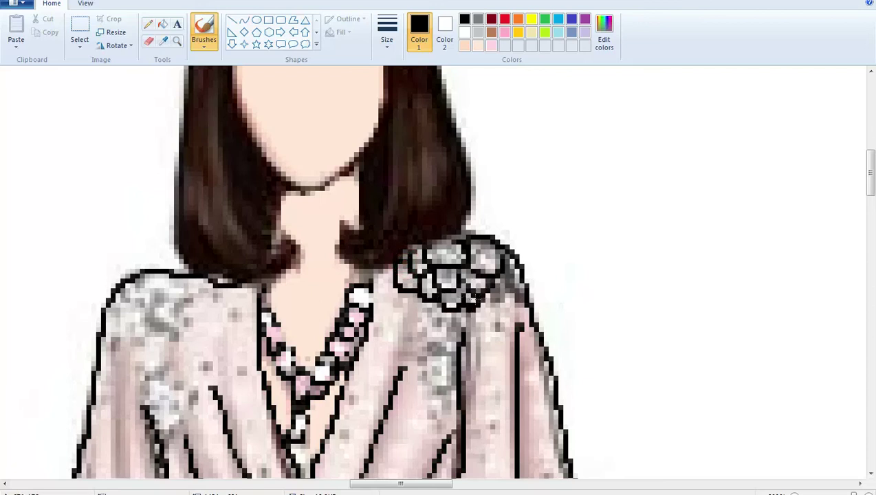
{"action": "mouse_move", "coordinate": [395, 286]}
{"action": "left_mouse_down"}
{"action": "mouse_move", "coordinate": [433, 322]}
{"action": "mouse_move", "coordinate": [453, 319]}
{"action": "mouse_move", "coordinate": [416, 315]}
{"action": "mouse_move", "coordinate": [453, 357]}
{"action": "mouse_move", "coordinate": [438, 347]}
{"action": "mouse_move", "coordinate": [441, 357]}
{"action": "mouse_move", "coordinate": [423, 361]}
{"action": "mouse_move", "coordinate": [426, 354]}
{"action": "mouse_move", "coordinate": [425, 388]}
{"action": "mouse_move", "coordinate": [438, 379]}
{"action": "mouse_move", "coordinate": [459, 394]}
{"action": "mouse_move", "coordinate": [427, 389]}
{"action": "left_mouse_up"}
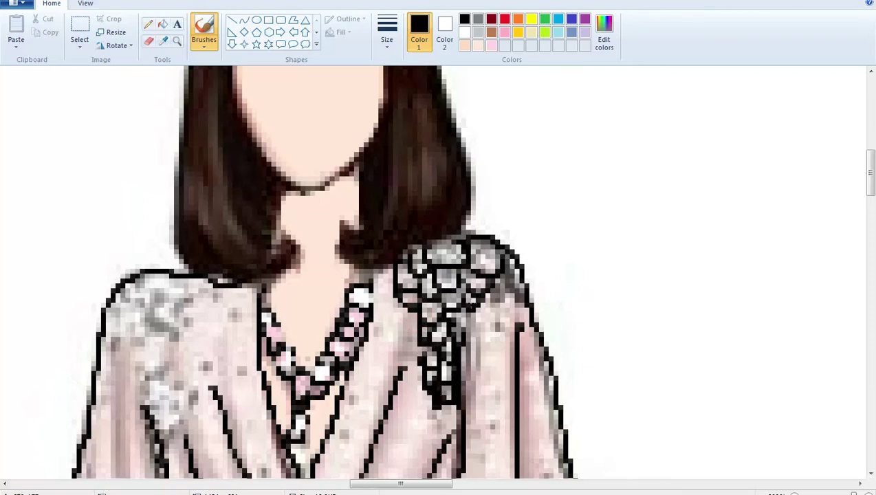
{"action": "left_click_drag", "start_coordinate": [474, 306], "coordinate": [517, 282]}
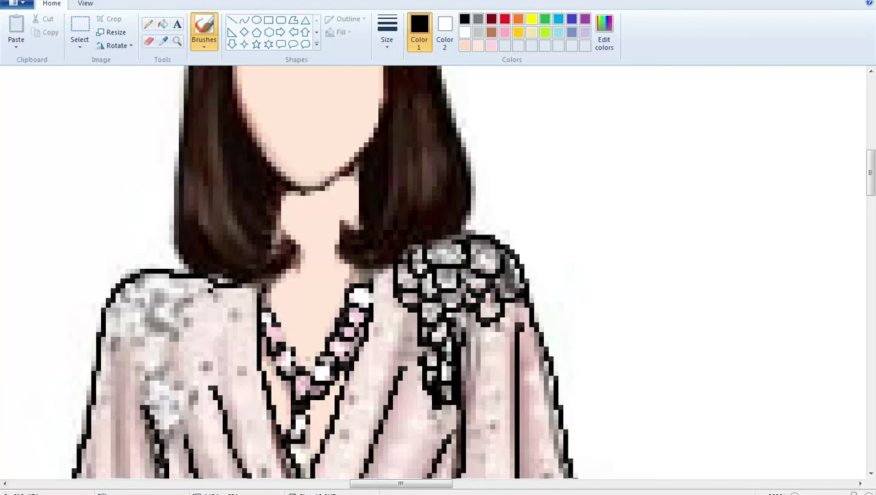
Step: Outline the bead cluster on the gown's left-hand shoulder and its strand down the bodice in black, undoing a stray stroke
{"action": "mouse_move", "coordinate": [210, 289]}
{"action": "left_mouse_down"}
{"action": "mouse_move", "coordinate": [200, 297]}
{"action": "mouse_move", "coordinate": [204, 280]}
{"action": "mouse_move", "coordinate": [130, 317]}
{"action": "mouse_move", "coordinate": [122, 307]}
{"action": "mouse_move", "coordinate": [130, 287]}
{"action": "mouse_move", "coordinate": [181, 292]}
{"action": "mouse_move", "coordinate": [154, 332]}
{"action": "mouse_move", "coordinate": [126, 324]}
{"action": "left_mouse_up"}
{"action": "key", "text": "ctrl+z"}
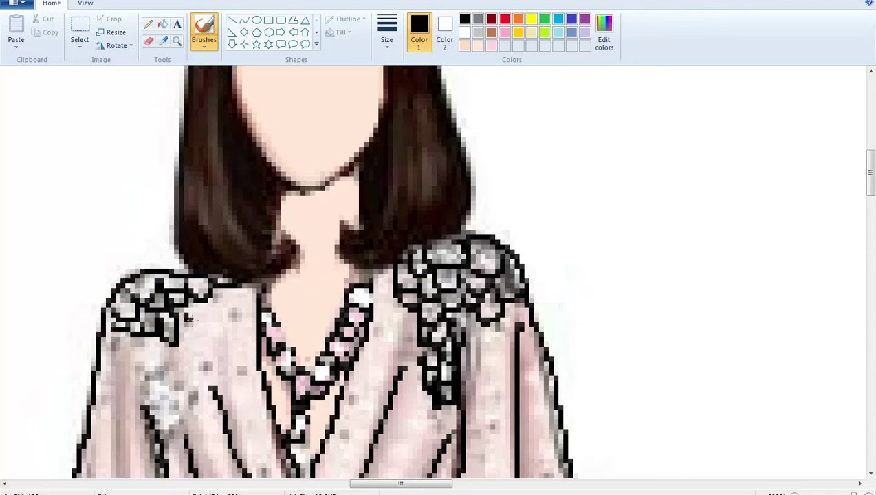
{"action": "left_click_drag", "start_coordinate": [182, 314], "coordinate": [189, 305]}
{"action": "mouse_move", "coordinate": [164, 344]}
{"action": "left_mouse_down"}
{"action": "mouse_move", "coordinate": [147, 363]}
{"action": "mouse_move", "coordinate": [132, 339]}
{"action": "mouse_move", "coordinate": [119, 349]}
{"action": "mouse_move", "coordinate": [175, 382]}
{"action": "mouse_move", "coordinate": [140, 404]}
{"action": "mouse_move", "coordinate": [165, 407]}
{"action": "mouse_move", "coordinate": [182, 359]}
{"action": "mouse_move", "coordinate": [138, 367]}
{"action": "mouse_move", "coordinate": [130, 354]}
{"action": "mouse_move", "coordinate": [156, 389]}
{"action": "left_mouse_up"}
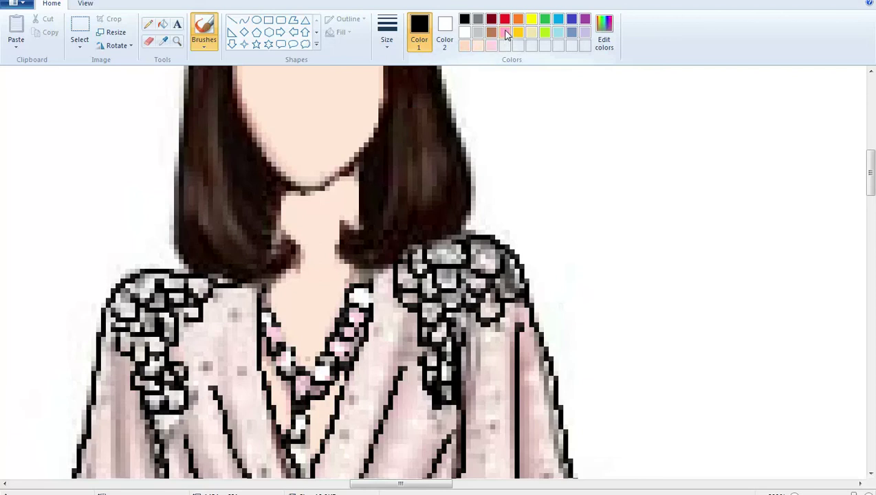
Step: Paint the upper part of the right-hand sleeve, inside its fold line, in the mixed pale pink with the second-thinnest brush size
{"action": "left_click", "coordinate": [491, 45]}
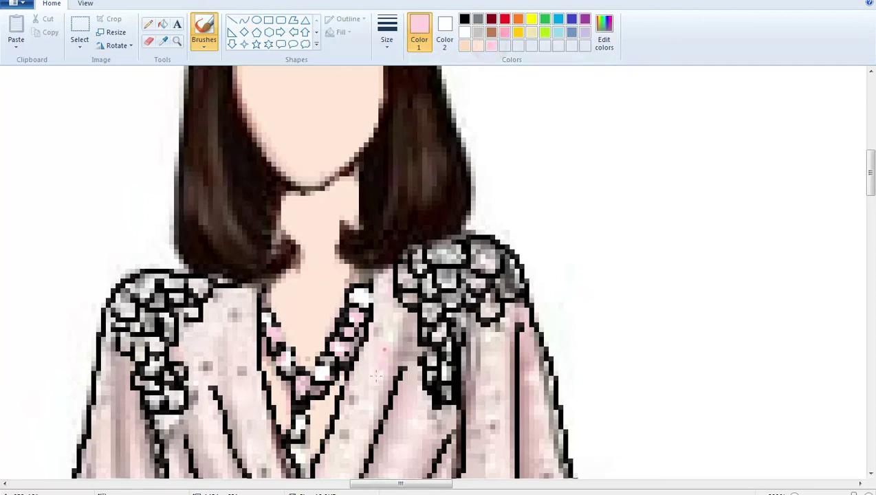
{"action": "scroll", "coordinate": [2, 184], "scroll_direction": "down", "scroll_amount": 2}
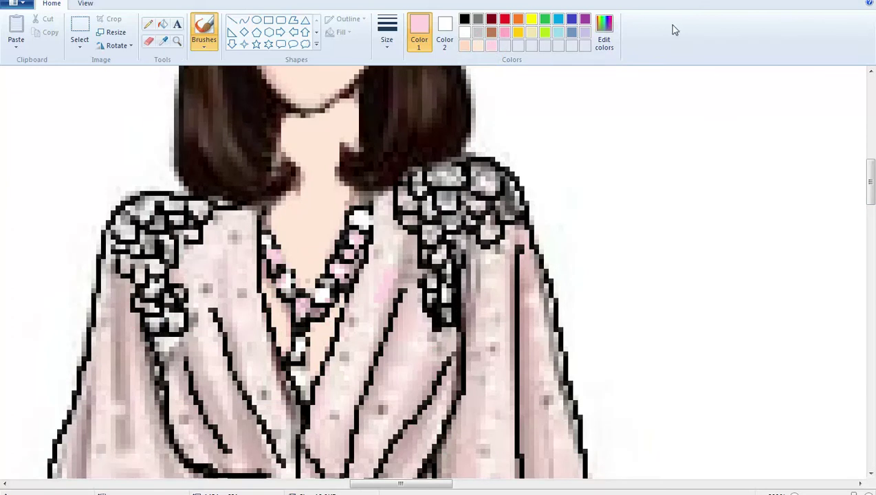
{"action": "left_click", "coordinate": [387, 37]}
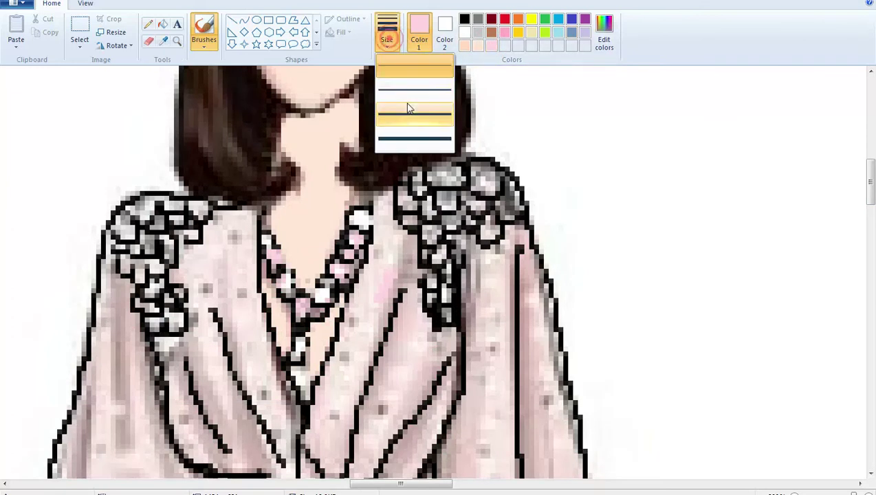
{"action": "left_click", "coordinate": [410, 92]}
{"action": "left_click_drag", "start_coordinate": [493, 264], "coordinate": [498, 404]}
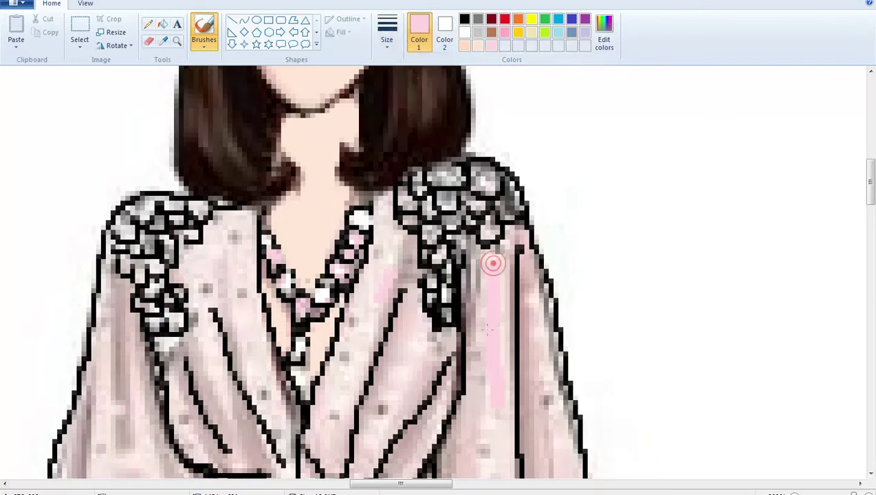
{"action": "left_click_drag", "start_coordinate": [481, 264], "coordinate": [485, 414]}
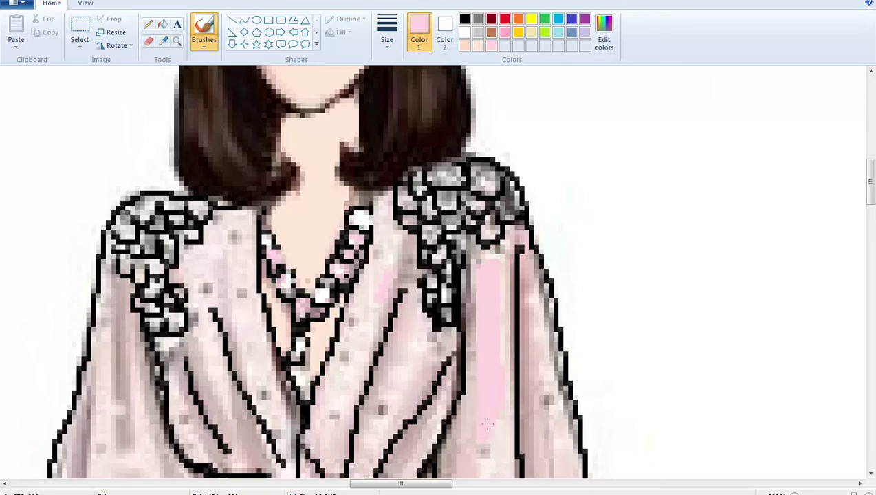
{"action": "mouse_move", "coordinate": [479, 318]}
{"action": "left_mouse_down"}
{"action": "mouse_move", "coordinate": [475, 267]}
{"action": "mouse_move", "coordinate": [468, 294]}
{"action": "mouse_move", "coordinate": [479, 375]}
{"action": "left_mouse_up"}
{"action": "left_click_drag", "start_coordinate": [502, 325], "coordinate": [504, 270]}
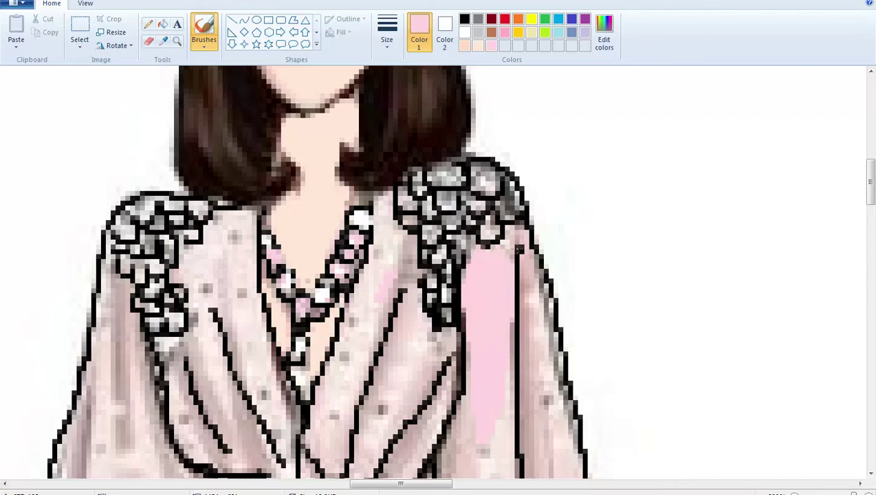
{"action": "mouse_move", "coordinate": [522, 234]}
{"action": "left_mouse_down"}
{"action": "mouse_move", "coordinate": [517, 242]}
{"action": "mouse_move", "coordinate": [524, 229]}
{"action": "left_mouse_up"}
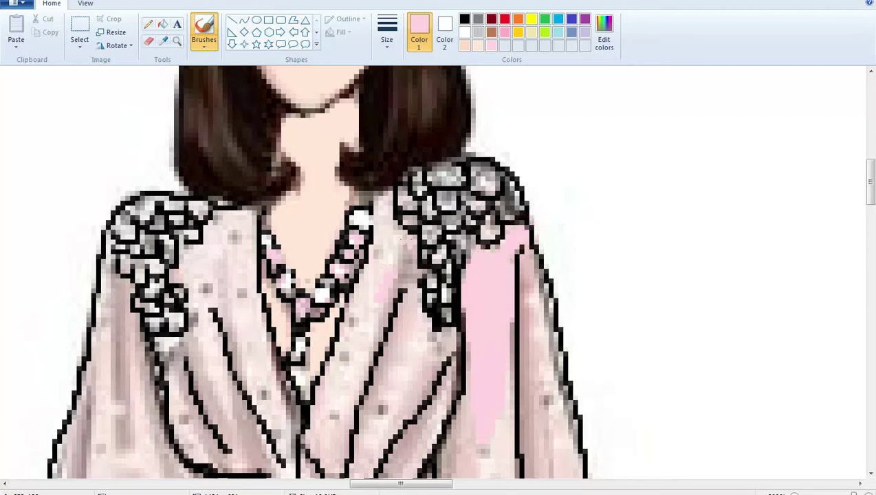
Step: Cover the right-hand bodice panel and its neighboring pleat with pale pink between the black fold lines
{"action": "mouse_move", "coordinate": [386, 205]}
{"action": "left_mouse_down"}
{"action": "mouse_move", "coordinate": [383, 253]}
{"action": "mouse_move", "coordinate": [345, 336]}
{"action": "mouse_move", "coordinate": [320, 442]}
{"action": "mouse_move", "coordinate": [359, 371]}
{"action": "mouse_move", "coordinate": [402, 242]}
{"action": "left_mouse_up"}
{"action": "left_click_drag", "start_coordinate": [350, 346], "coordinate": [326, 425]}
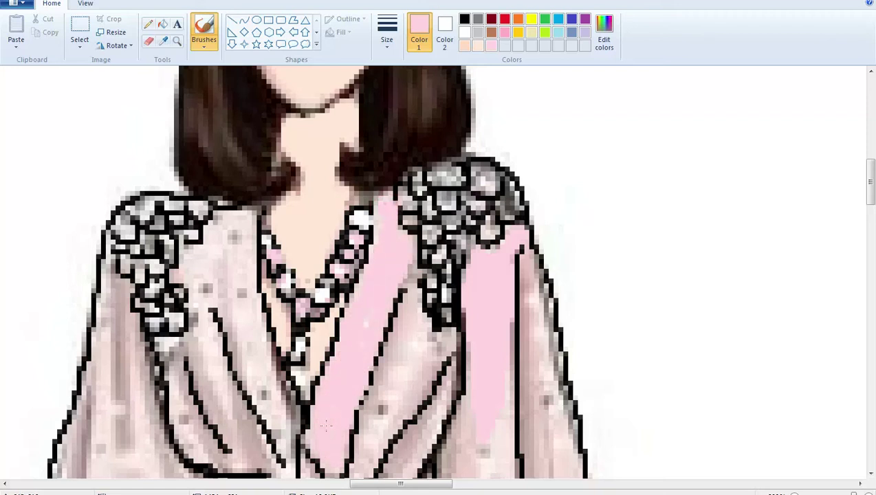
{"action": "mouse_move", "coordinate": [385, 286]}
{"action": "left_mouse_down"}
{"action": "mouse_move", "coordinate": [381, 398]}
{"action": "mouse_move", "coordinate": [414, 325]}
{"action": "mouse_move", "coordinate": [377, 432]}
{"action": "mouse_move", "coordinate": [425, 381]}
{"action": "mouse_move", "coordinate": [440, 334]}
{"action": "mouse_move", "coordinate": [405, 382]}
{"action": "left_mouse_up"}
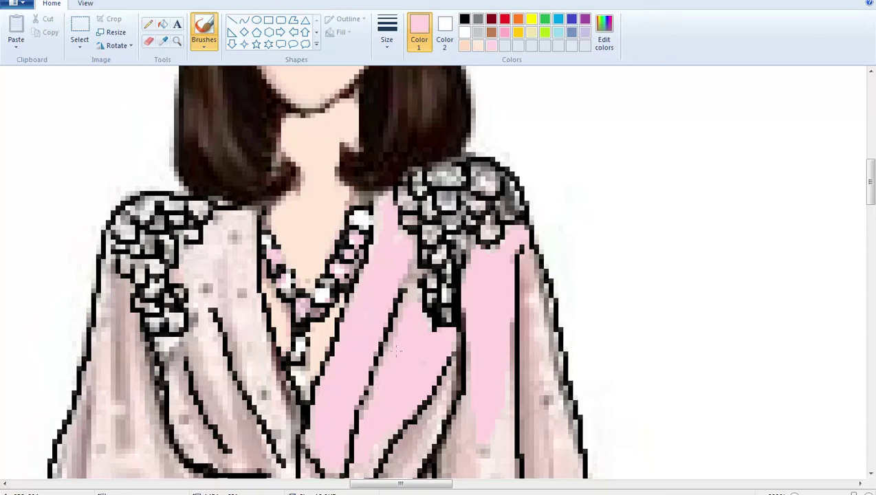
Step: Finish the pink beside the right-hand bead strand and dab pale pink inside several beads on that shoulder
{"action": "mouse_move", "coordinate": [412, 301]}
{"action": "left_mouse_down"}
{"action": "mouse_move", "coordinate": [414, 254]}
{"action": "mouse_move", "coordinate": [381, 202]}
{"action": "mouse_move", "coordinate": [474, 202]}
{"action": "mouse_move", "coordinate": [482, 182]}
{"action": "left_mouse_up"}
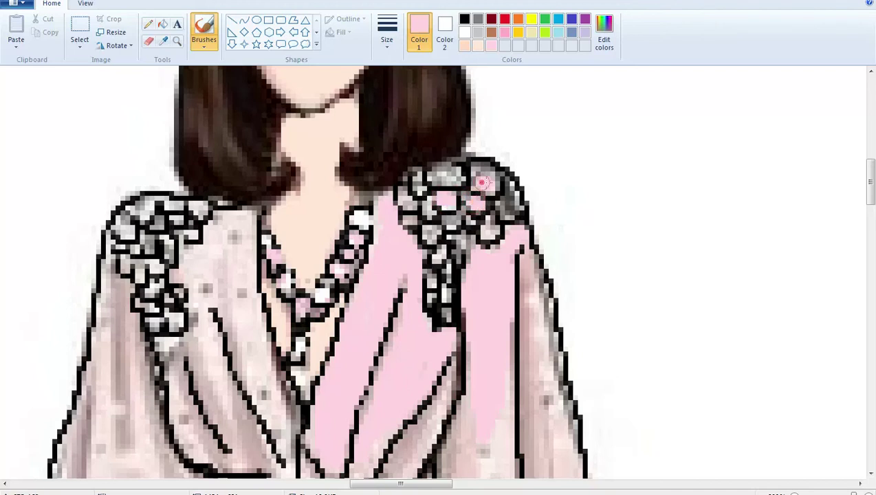
{"action": "left_click", "coordinate": [428, 232]}
{"action": "mouse_move", "coordinate": [408, 200]}
{"action": "left_mouse_down"}
{"action": "mouse_move", "coordinate": [404, 208]}
{"action": "mouse_move", "coordinate": [401, 198]}
{"action": "left_mouse_up"}
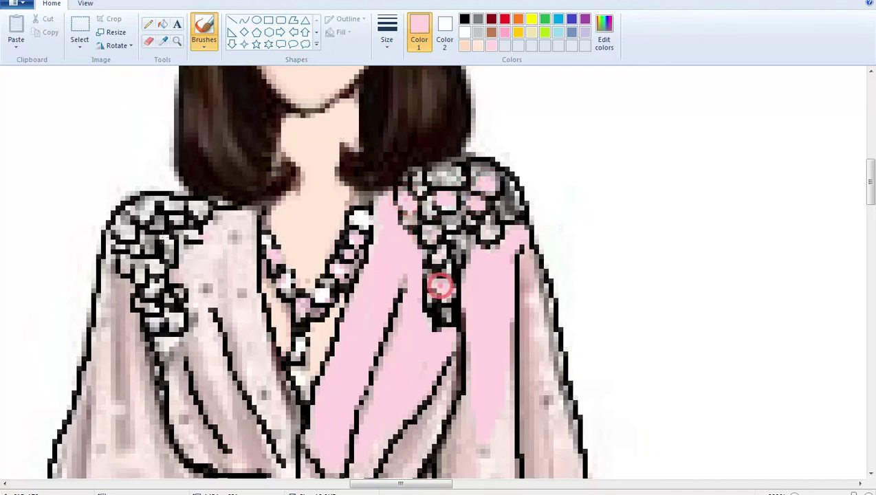
Step: Cover the left-hand bodice panel from the shoulder down to the waist with pale pink
{"action": "mouse_move", "coordinate": [224, 238]}
{"action": "left_mouse_down"}
{"action": "mouse_move", "coordinate": [237, 333]}
{"action": "mouse_move", "coordinate": [278, 438]}
{"action": "mouse_move", "coordinate": [247, 284]}
{"action": "mouse_move", "coordinate": [255, 219]}
{"action": "mouse_move", "coordinate": [235, 212]}
{"action": "mouse_move", "coordinate": [203, 237]}
{"action": "mouse_move", "coordinate": [231, 231]}
{"action": "left_mouse_up"}
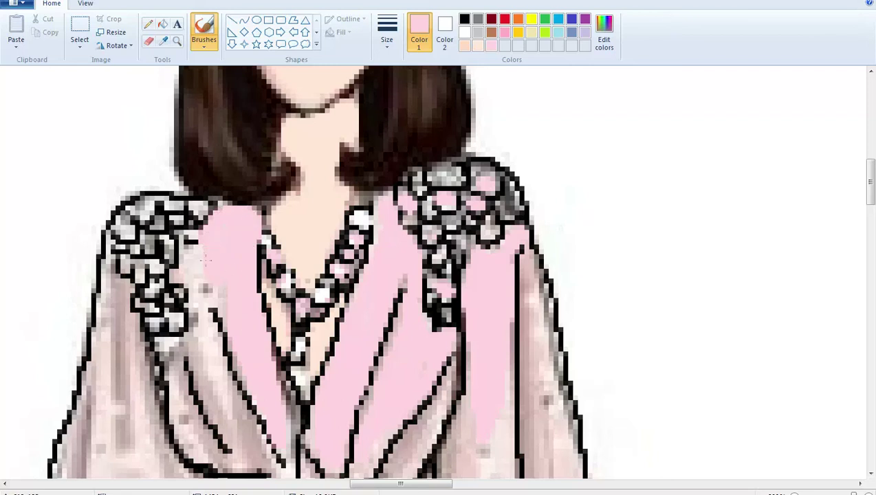
{"action": "mouse_move", "coordinate": [206, 296]}
{"action": "left_mouse_down"}
{"action": "mouse_move", "coordinate": [202, 352]}
{"action": "mouse_move", "coordinate": [246, 453]}
{"action": "mouse_move", "coordinate": [255, 431]}
{"action": "mouse_move", "coordinate": [211, 330]}
{"action": "mouse_move", "coordinate": [211, 289]}
{"action": "mouse_move", "coordinate": [235, 293]}
{"action": "mouse_move", "coordinate": [242, 355]}
{"action": "mouse_move", "coordinate": [216, 290]}
{"action": "left_mouse_up"}
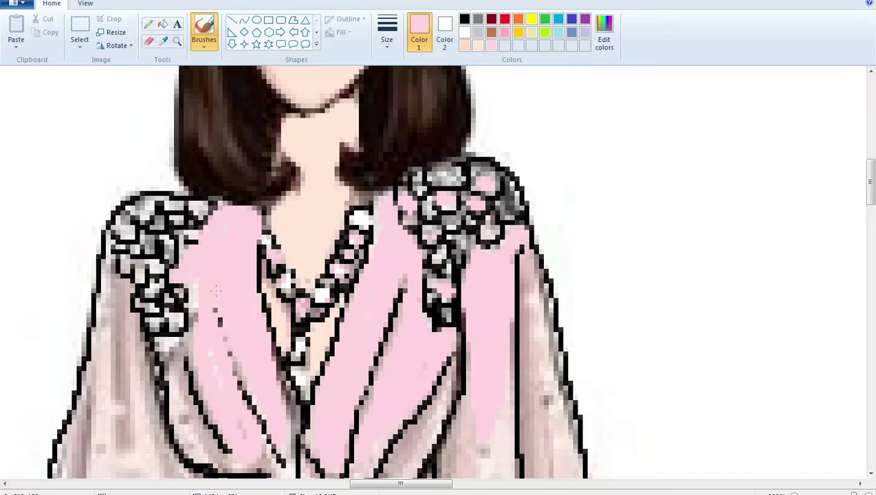
{"action": "left_click", "coordinate": [198, 289]}
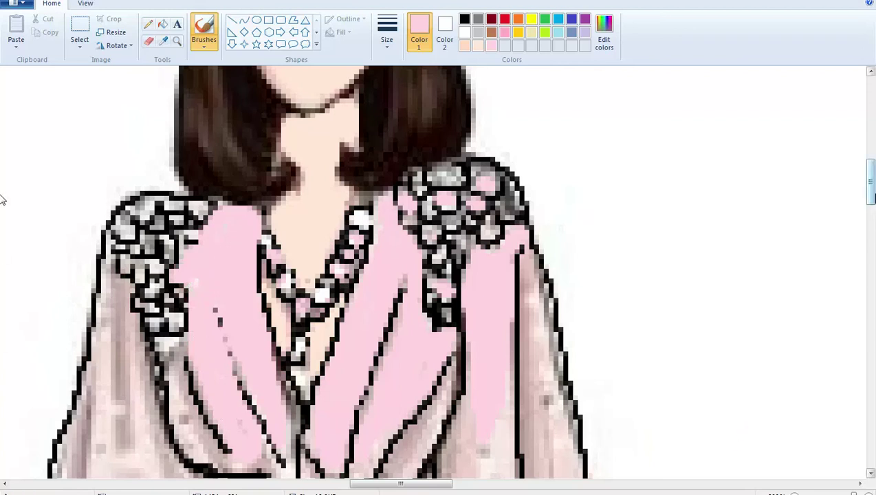
Step: Fill the left-hand sleeve from beneath the shoulder beads down to its hem with pale pink
{"action": "scroll", "coordinate": [2, 200], "scroll_direction": "down", "scroll_amount": 4}
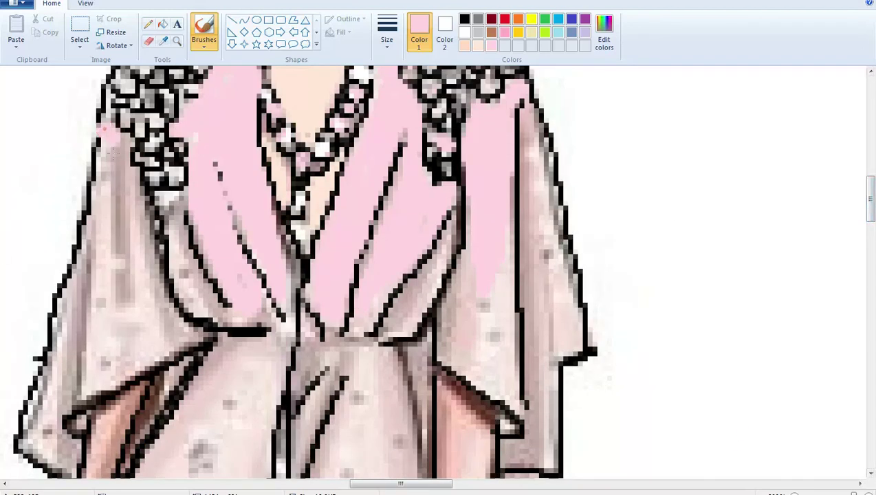
{"action": "mouse_move", "coordinate": [103, 129]}
{"action": "left_mouse_down"}
{"action": "mouse_move", "coordinate": [121, 265]}
{"action": "mouse_move", "coordinate": [90, 368]}
{"action": "mouse_move", "coordinate": [86, 309]}
{"action": "mouse_move", "coordinate": [110, 198]}
{"action": "left_mouse_up"}
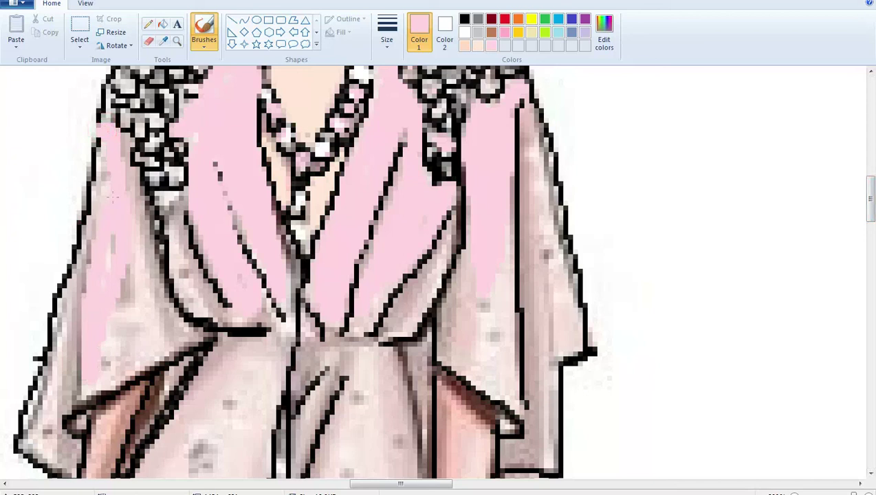
{"action": "mouse_move", "coordinate": [116, 164]}
{"action": "left_mouse_down"}
{"action": "mouse_move", "coordinate": [158, 335]}
{"action": "mouse_move", "coordinate": [120, 351]}
{"action": "mouse_move", "coordinate": [98, 383]}
{"action": "mouse_move", "coordinate": [193, 335]}
{"action": "mouse_move", "coordinate": [164, 305]}
{"action": "mouse_move", "coordinate": [146, 247]}
{"action": "left_mouse_up"}
{"action": "mouse_move", "coordinate": [138, 204]}
{"action": "left_mouse_down"}
{"action": "mouse_move", "coordinate": [118, 278]}
{"action": "mouse_move", "coordinate": [118, 334]}
{"action": "left_mouse_up"}
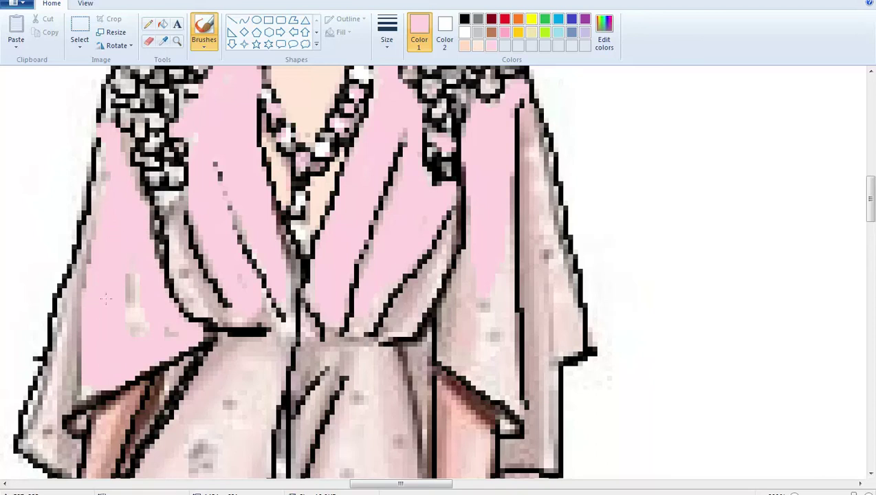
{"action": "mouse_move", "coordinate": [124, 294]}
{"action": "left_mouse_down"}
{"action": "mouse_move", "coordinate": [138, 327]}
{"action": "mouse_move", "coordinate": [133, 294]}
{"action": "left_mouse_up"}
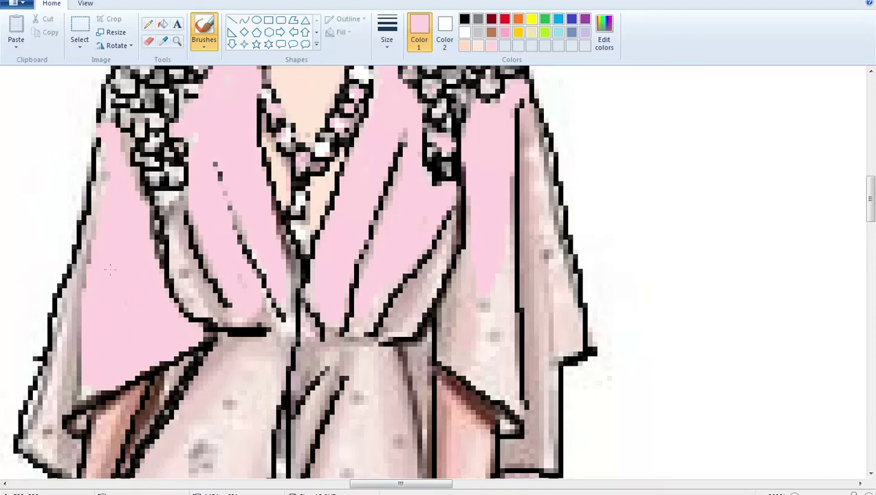
{"action": "left_click_drag", "start_coordinate": [104, 192], "coordinate": [114, 148]}
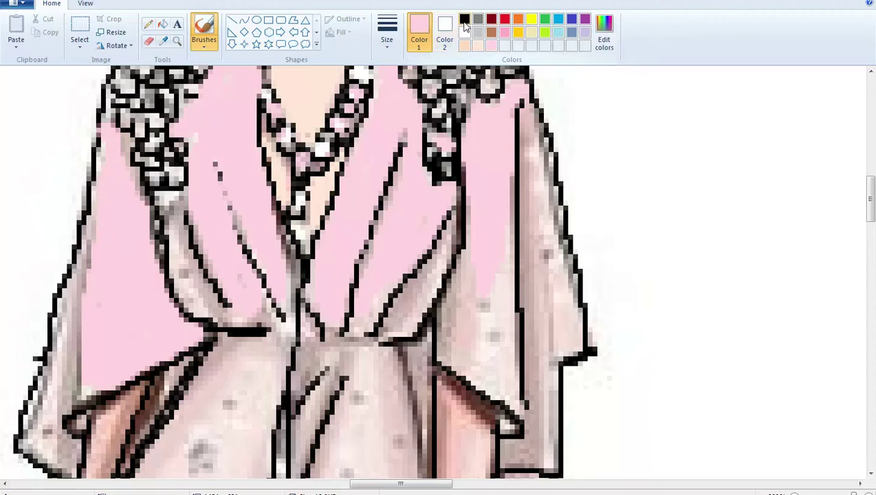
Step: Draw the fold line down the outer side of the pink left-hand sleeve in black with the thinnest brush size
{"action": "left_click", "coordinate": [464, 18]}
{"action": "left_click", "coordinate": [387, 31]}
{"action": "left_click", "coordinate": [401, 77]}
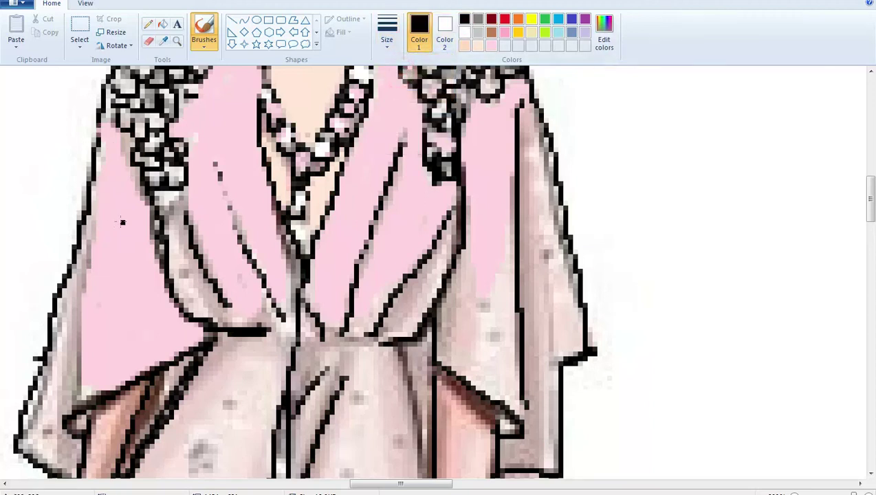
{"action": "left_click_drag", "start_coordinate": [99, 222], "coordinate": [79, 365]}
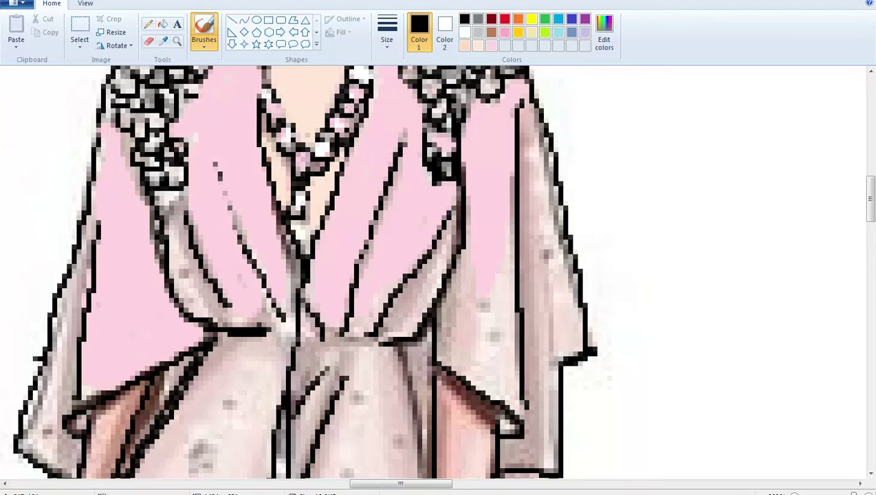
Step: Scatter short black flecks over the pink right-hand bodice panels
{"action": "left_click", "coordinate": [371, 147]}
{"action": "left_click", "coordinate": [397, 214]}
{"action": "left_click", "coordinate": [388, 237]}
{"action": "left_click", "coordinate": [375, 261]}
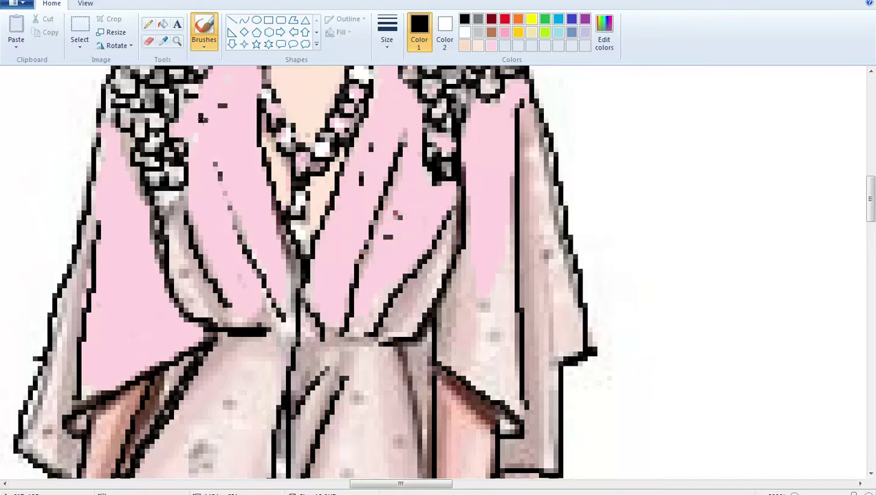
Step: Scatter black flecks over the pink left-hand bodice panel and retrace its partly covered pleat line in black
{"action": "left_click", "coordinate": [202, 119]}
{"action": "left_click", "coordinate": [236, 167]}
{"action": "left_click", "coordinate": [246, 192]}
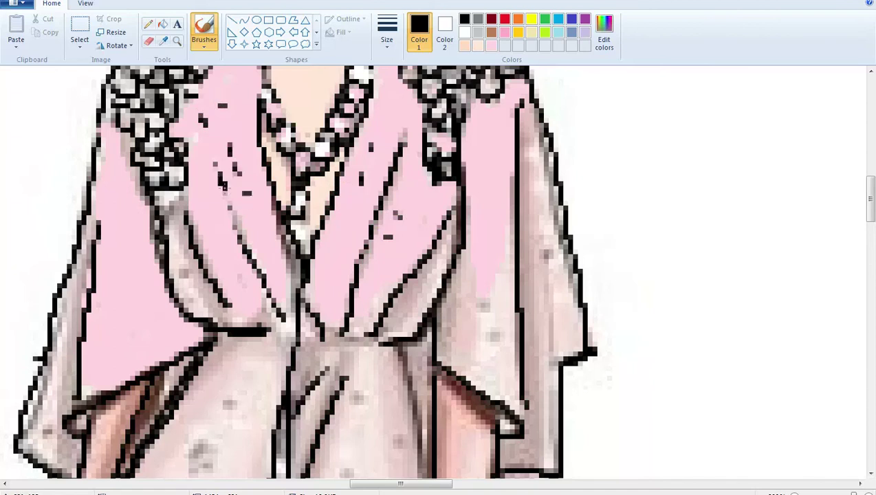
{"action": "left_click_drag", "start_coordinate": [219, 176], "coordinate": [238, 230]}
{"action": "left_click", "coordinate": [259, 241]}
{"action": "left_click", "coordinate": [265, 238]}
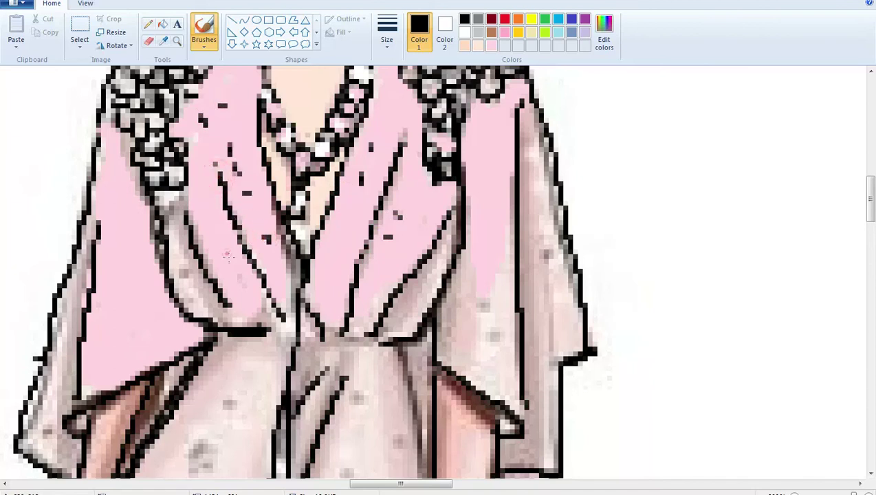
{"action": "left_click", "coordinate": [210, 228]}
{"action": "left_click", "coordinate": [211, 171]}
{"action": "left_click", "coordinate": [210, 202]}
Step: Scatter more short black flecks over both pink bodice panels and the upper part of the right-hand sleeve
{"action": "left_click", "coordinate": [390, 98]}
{"action": "left_click", "coordinate": [469, 133]}
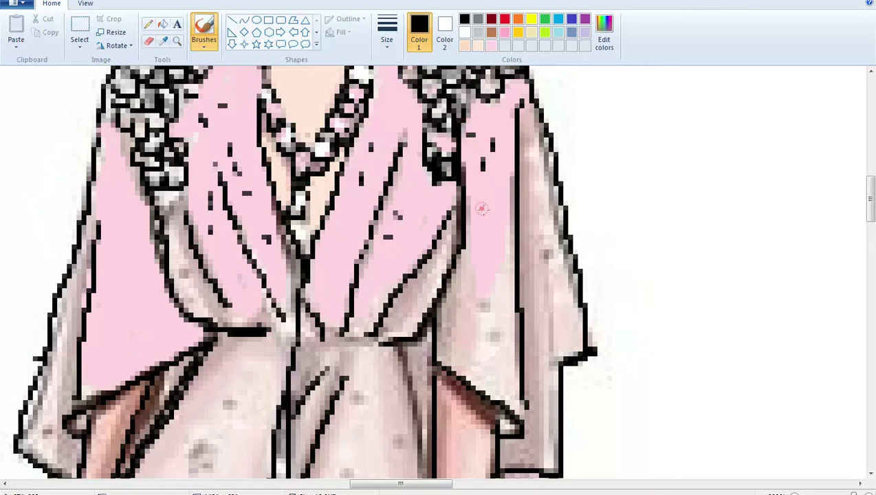
{"action": "left_click", "coordinate": [483, 210]}
{"action": "left_click", "coordinate": [334, 251]}
{"action": "left_click", "coordinate": [346, 229]}
{"action": "left_click", "coordinate": [326, 279]}
{"action": "left_click", "coordinate": [395, 111]}
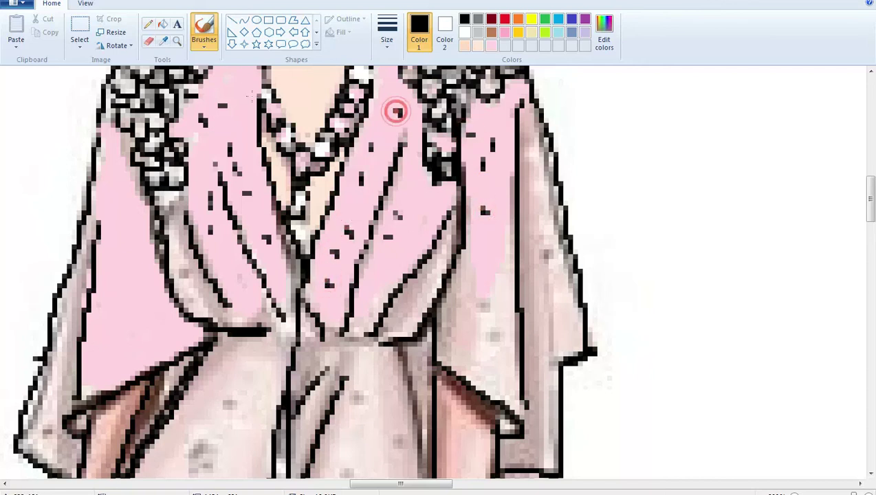
{"action": "left_click", "coordinate": [242, 110]}
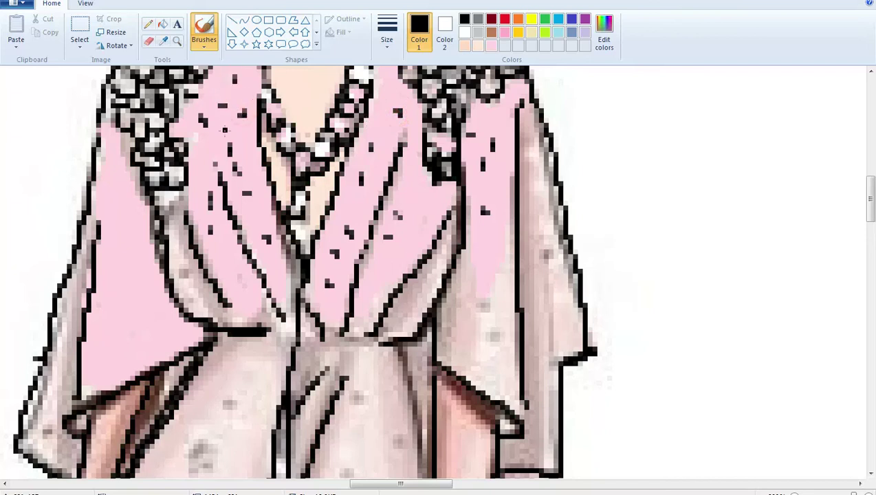
{"action": "left_click", "coordinate": [219, 130]}
{"action": "left_click", "coordinate": [417, 203]}
{"action": "left_click", "coordinate": [385, 268]}
Step: Fill the lower right-hand inner sleeve and the outer right-hand bodice pleats with pale pink using the second-thickest brush size
{"action": "left_click_drag", "start_coordinate": [870, 198], "coordinate": [871, 210]}
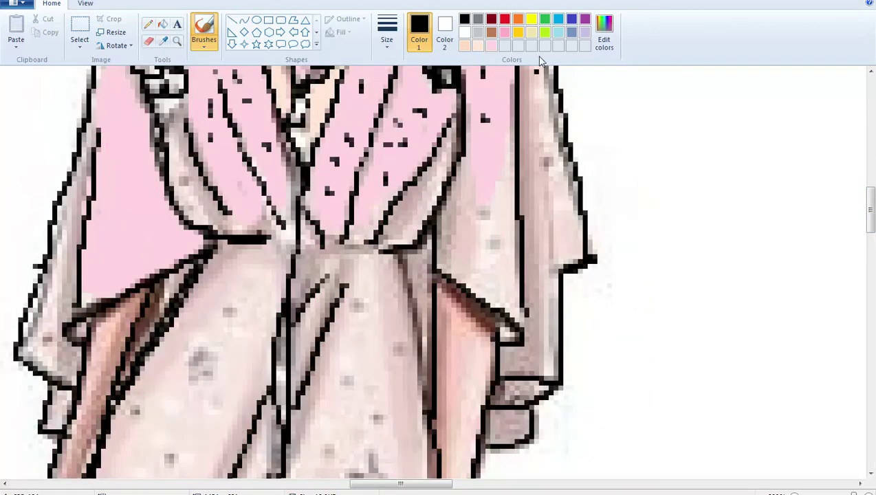
{"action": "left_click", "coordinate": [491, 45]}
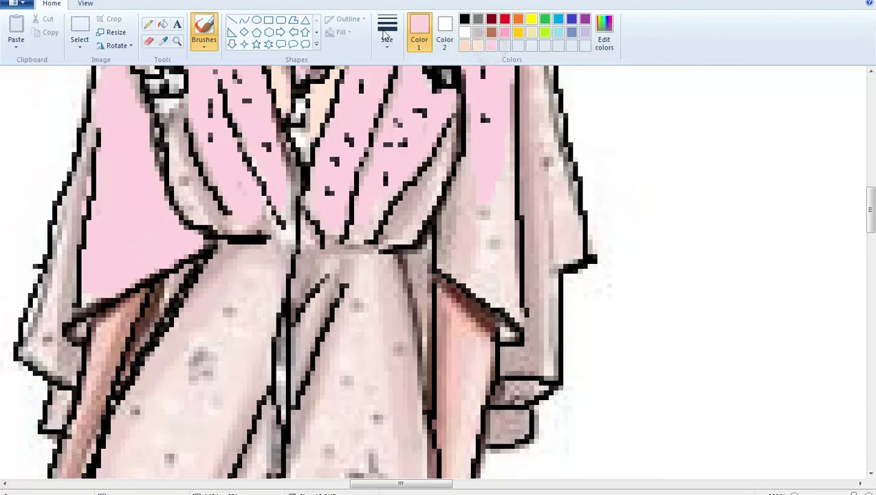
{"action": "left_click", "coordinate": [386, 34]}
{"action": "left_click", "coordinate": [415, 114]}
{"action": "left_click", "coordinate": [465, 206]}
{"action": "mouse_move", "coordinate": [465, 206]}
{"action": "left_mouse_down"}
{"action": "mouse_move", "coordinate": [476, 228]}
{"action": "mouse_move", "coordinate": [456, 240]}
{"action": "mouse_move", "coordinate": [462, 194]}
{"action": "mouse_move", "coordinate": [448, 250]}
{"action": "mouse_move", "coordinate": [498, 287]}
{"action": "mouse_move", "coordinate": [484, 181]}
{"action": "left_mouse_up"}
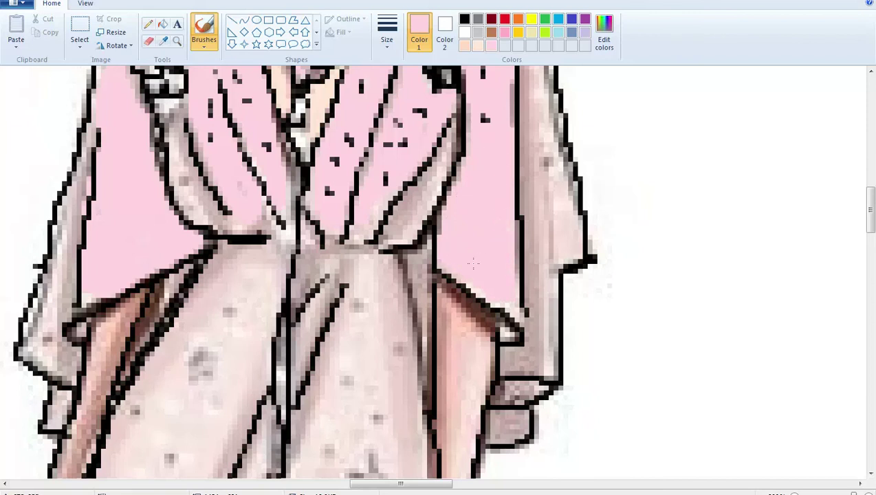
{"action": "mouse_move", "coordinate": [473, 263]}
{"action": "left_mouse_down"}
{"action": "mouse_move", "coordinate": [495, 300]}
{"action": "mouse_move", "coordinate": [506, 302]}
{"action": "mouse_move", "coordinate": [451, 201]}
{"action": "mouse_move", "coordinate": [427, 198]}
{"action": "mouse_move", "coordinate": [401, 229]}
{"action": "mouse_move", "coordinate": [428, 178]}
{"action": "mouse_move", "coordinate": [369, 209]}
{"action": "mouse_move", "coordinate": [350, 241]}
{"action": "mouse_move", "coordinate": [299, 263]}
{"action": "mouse_move", "coordinate": [278, 247]}
{"action": "left_mouse_up"}
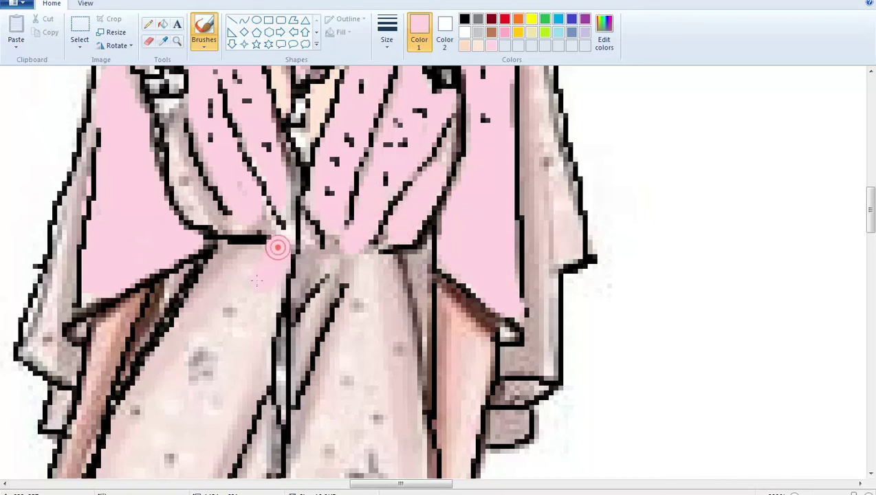
Step: Paint the left-hand lower bodice pleat, outer sleeve fold and top of the skirt pale pink
{"action": "mouse_move", "coordinate": [257, 281]}
{"action": "left_mouse_down"}
{"action": "mouse_move", "coordinate": [230, 303]}
{"action": "mouse_move", "coordinate": [203, 389]}
{"action": "left_mouse_up"}
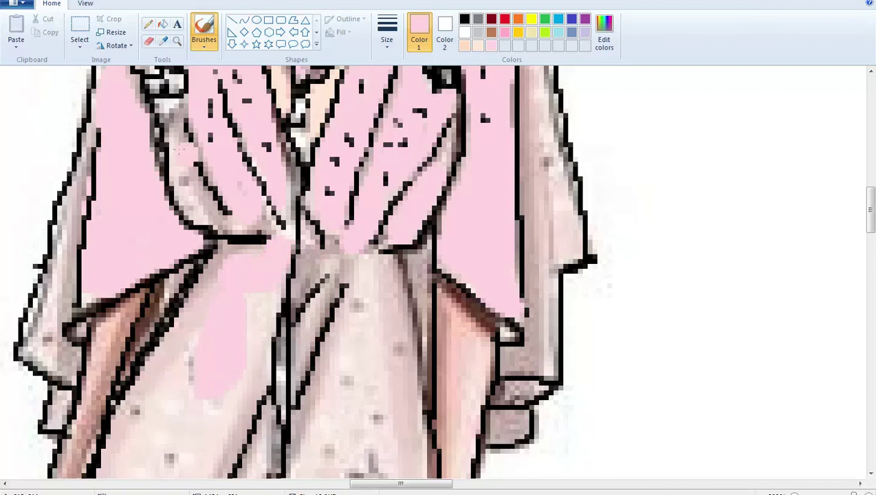
{"action": "mouse_move", "coordinate": [179, 150]}
{"action": "left_mouse_down"}
{"action": "mouse_move", "coordinate": [169, 156]}
{"action": "mouse_move", "coordinate": [172, 149]}
{"action": "mouse_move", "coordinate": [206, 206]}
{"action": "mouse_move", "coordinate": [261, 227]}
{"action": "left_mouse_up"}
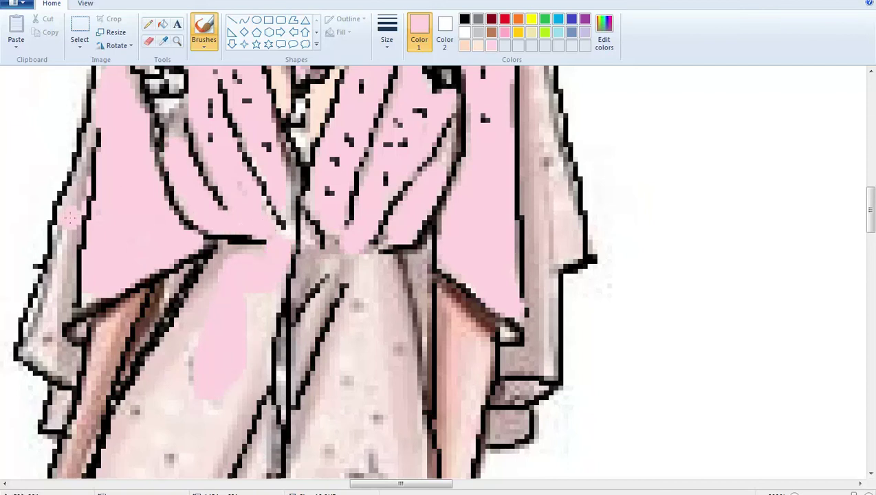
{"action": "mouse_move", "coordinate": [71, 213]}
{"action": "left_mouse_down"}
{"action": "mouse_move", "coordinate": [65, 281]}
{"action": "mouse_move", "coordinate": [46, 313]}
{"action": "mouse_move", "coordinate": [47, 341]}
{"action": "mouse_move", "coordinate": [69, 357]}
{"action": "mouse_move", "coordinate": [52, 368]}
{"action": "mouse_move", "coordinate": [33, 342]}
{"action": "mouse_move", "coordinate": [77, 198]}
{"action": "left_mouse_up"}
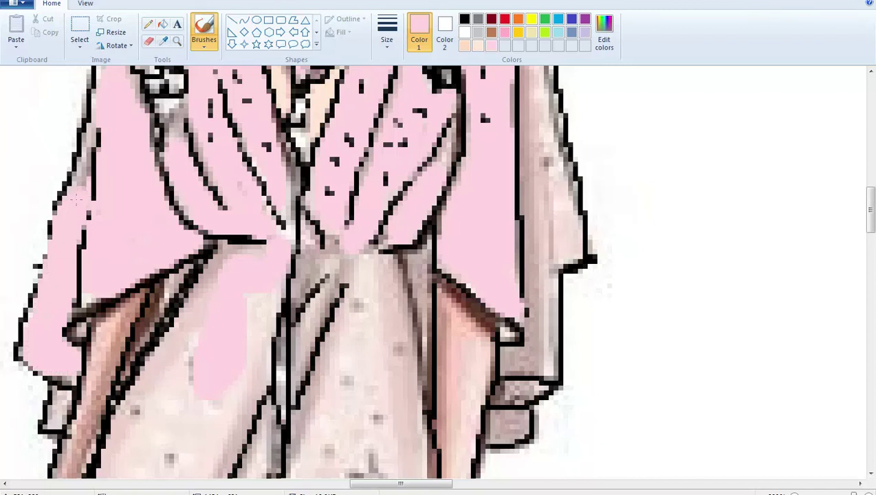
Step: Cover leftover gaps along the left-hand sleeve, bodice pleats and centre waist in pale pink with the second-thinnest brush size
{"action": "left_click", "coordinate": [387, 31]}
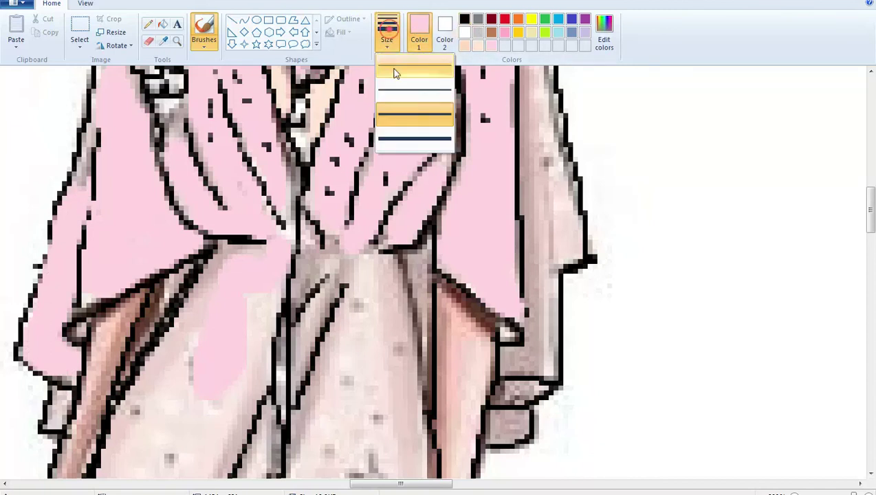
{"action": "left_click", "coordinate": [394, 84]}
{"action": "left_click_drag", "start_coordinate": [84, 141], "coordinate": [86, 165]}
{"action": "left_click", "coordinate": [169, 116]}
{"action": "left_click_drag", "start_coordinate": [193, 129], "coordinate": [219, 203]}
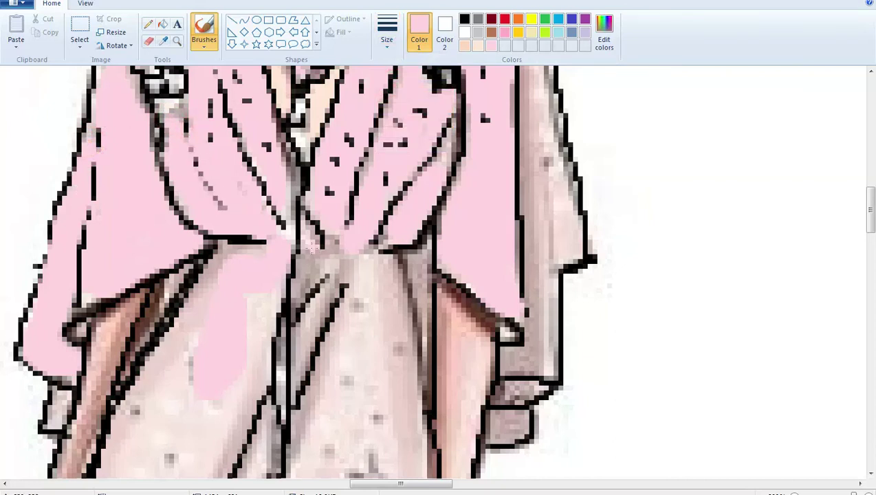
{"action": "left_click_drag", "start_coordinate": [308, 234], "coordinate": [299, 273]}
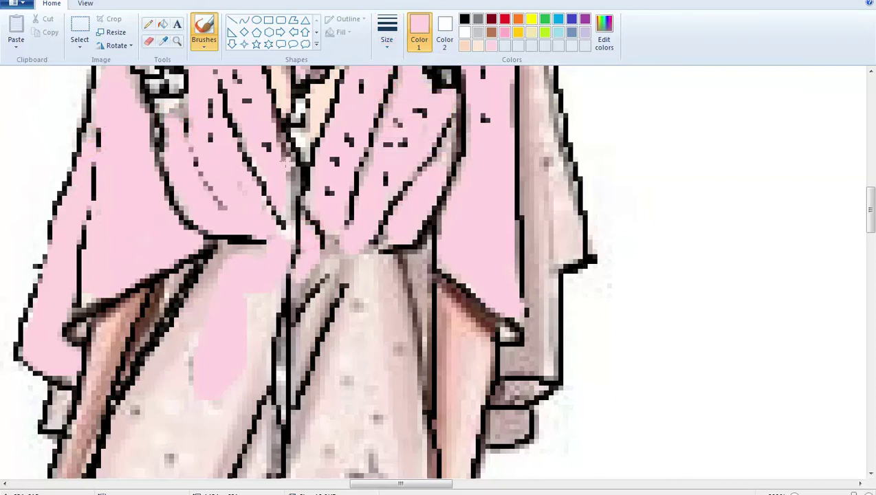
{"action": "left_click_drag", "start_coordinate": [285, 160], "coordinate": [288, 168]}
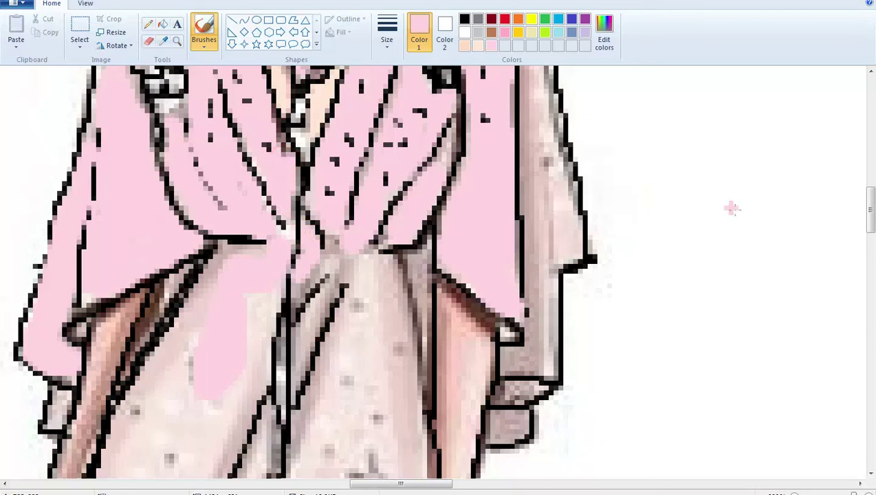
Step: Paint pale pink from the gathered waist down between the central folds and onto the right half of the skirt
{"action": "left_click_drag", "start_coordinate": [871, 201], "coordinate": [871, 209]}
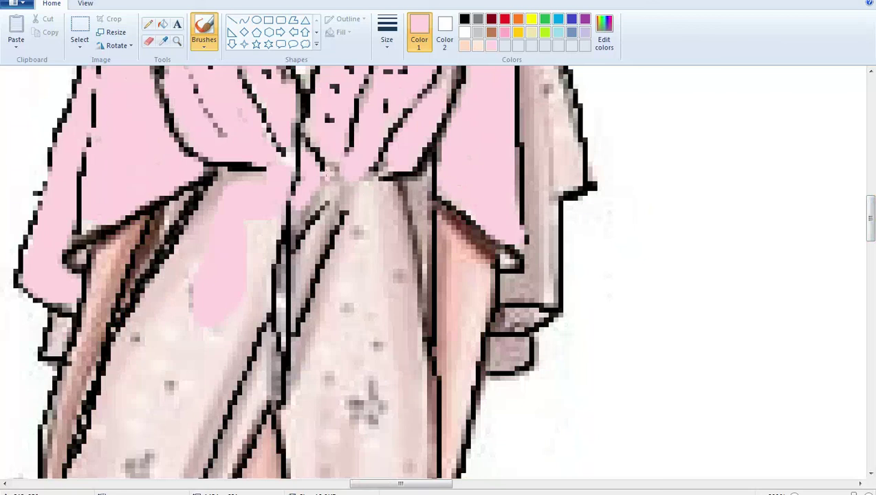
{"action": "left_click_drag", "start_coordinate": [329, 160], "coordinate": [302, 212]}
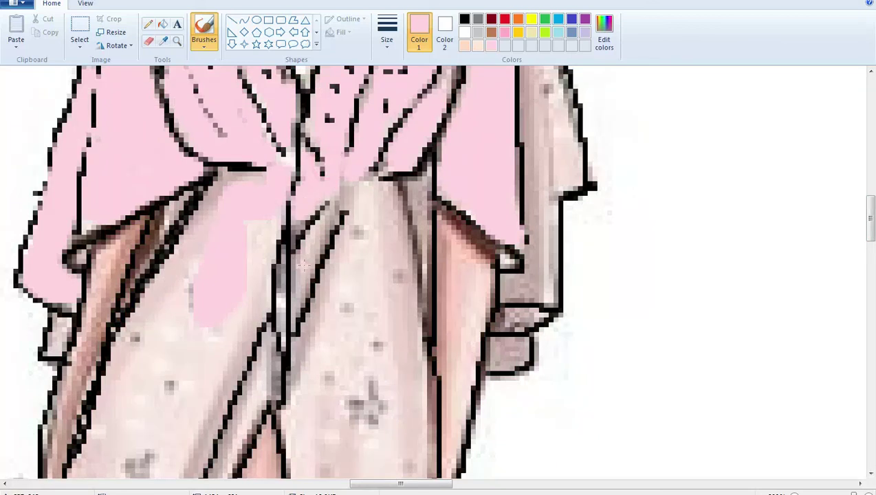
{"action": "mouse_move", "coordinate": [303, 269]}
{"action": "left_mouse_down"}
{"action": "mouse_move", "coordinate": [342, 178]}
{"action": "mouse_move", "coordinate": [355, 214]}
{"action": "mouse_move", "coordinate": [358, 179]}
{"action": "mouse_move", "coordinate": [378, 240]}
{"action": "mouse_move", "coordinate": [381, 297]}
{"action": "mouse_move", "coordinate": [366, 266]}
{"action": "mouse_move", "coordinate": [363, 273]}
{"action": "mouse_move", "coordinate": [352, 213]}
{"action": "mouse_move", "coordinate": [387, 257]}
{"action": "left_mouse_up"}
Step: Fill the right-hand outer sleeve from the shoulder to its hem with pale pink, including the underside fold and edges
{"action": "scroll", "coordinate": [869, 209], "scroll_direction": "up", "scroll_amount": 3}
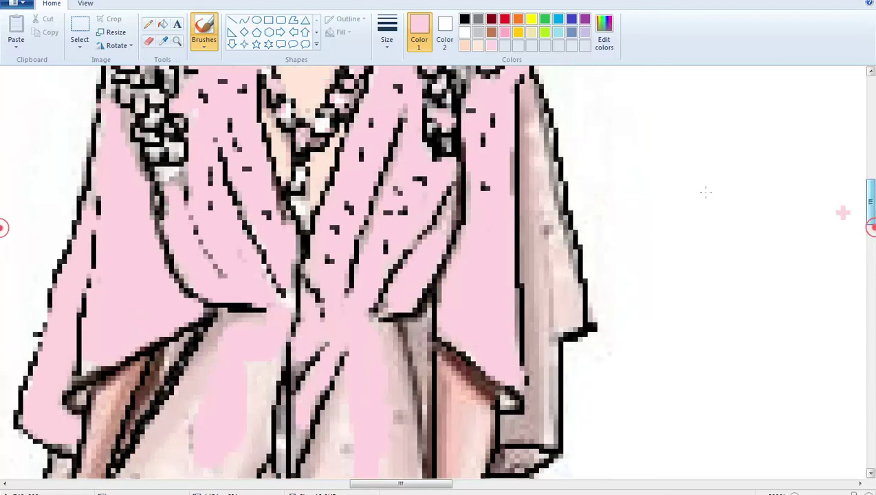
{"action": "mouse_move", "coordinate": [534, 97]}
{"action": "left_mouse_down"}
{"action": "mouse_move", "coordinate": [528, 124]}
{"action": "mouse_move", "coordinate": [524, 78]}
{"action": "mouse_move", "coordinate": [556, 227]}
{"action": "mouse_move", "coordinate": [534, 115]}
{"action": "mouse_move", "coordinate": [522, 158]}
{"action": "mouse_move", "coordinate": [534, 278]}
{"action": "mouse_move", "coordinate": [539, 251]}
{"action": "left_mouse_up"}
{"action": "mouse_move", "coordinate": [541, 350]}
{"action": "left_mouse_down"}
{"action": "mouse_move", "coordinate": [542, 412]}
{"action": "mouse_move", "coordinate": [509, 426]}
{"action": "mouse_move", "coordinate": [517, 420]}
{"action": "mouse_move", "coordinate": [504, 401]}
{"action": "mouse_move", "coordinate": [495, 430]}
{"action": "left_mouse_up"}
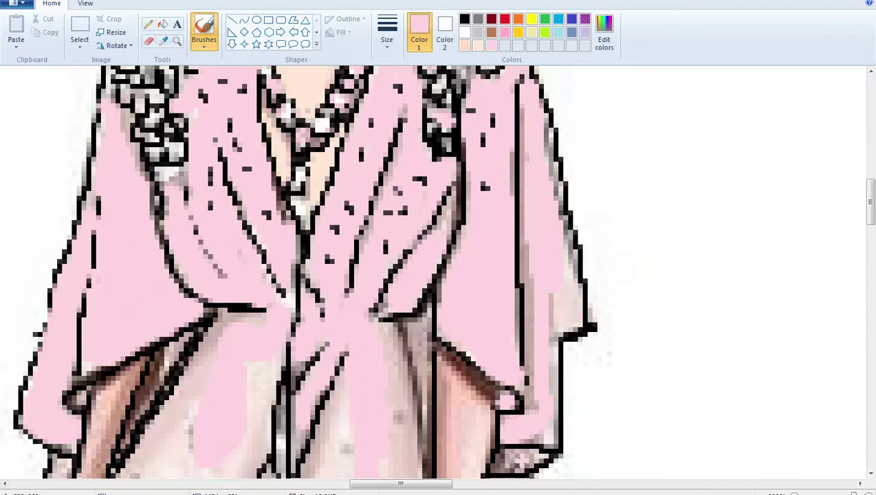
{"action": "mouse_move", "coordinate": [502, 465]}
{"action": "left_mouse_down"}
{"action": "mouse_move", "coordinate": [521, 457]}
{"action": "mouse_move", "coordinate": [499, 465]}
{"action": "left_mouse_up"}
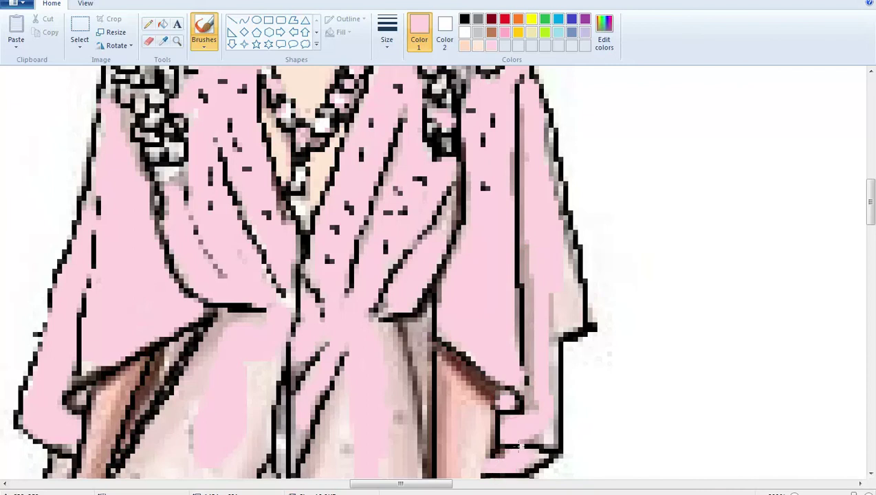
{"action": "mouse_move", "coordinate": [528, 435]}
{"action": "left_mouse_down"}
{"action": "mouse_move", "coordinate": [548, 436]}
{"action": "mouse_move", "coordinate": [542, 246]}
{"action": "mouse_move", "coordinate": [528, 337]}
{"action": "mouse_move", "coordinate": [542, 411]}
{"action": "left_mouse_up"}
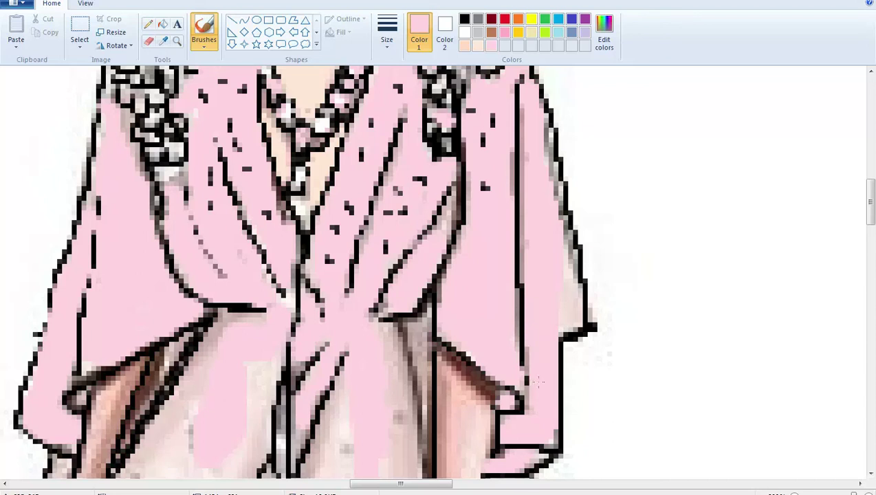
{"action": "left_click_drag", "start_coordinate": [535, 271], "coordinate": [527, 188]}
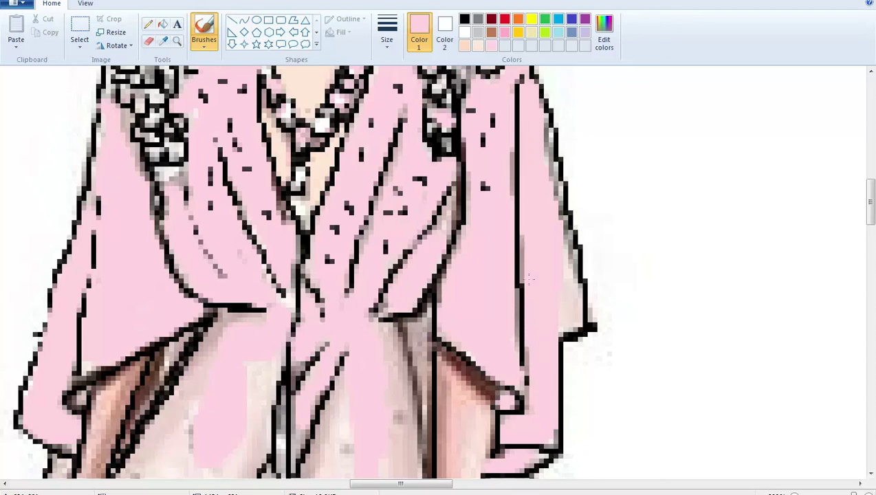
{"action": "left_click_drag", "start_coordinate": [563, 251], "coordinate": [580, 310]}
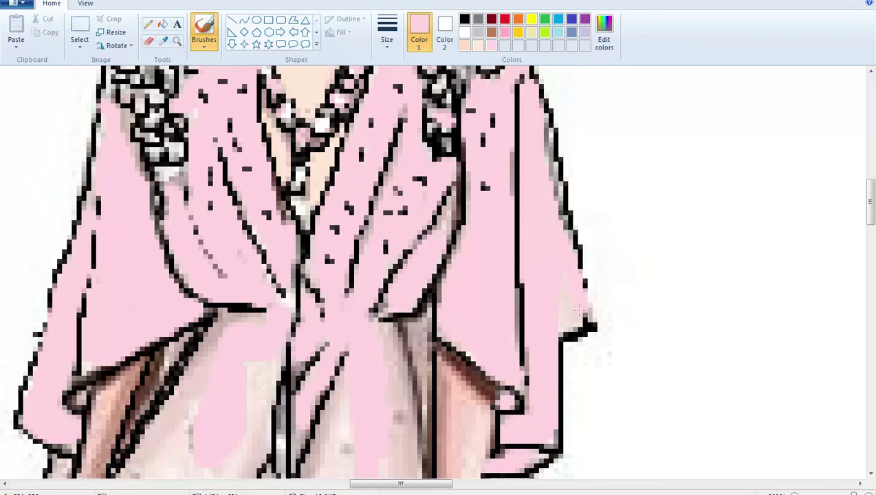
{"action": "left_click_drag", "start_coordinate": [559, 224], "coordinate": [538, 89]}
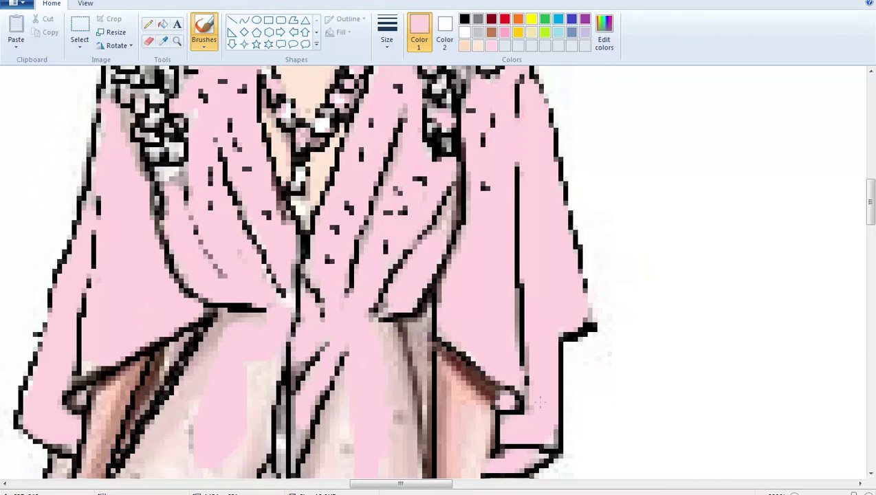
{"action": "left_click", "coordinate": [532, 341]}
{"action": "left_click", "coordinate": [235, 249]}
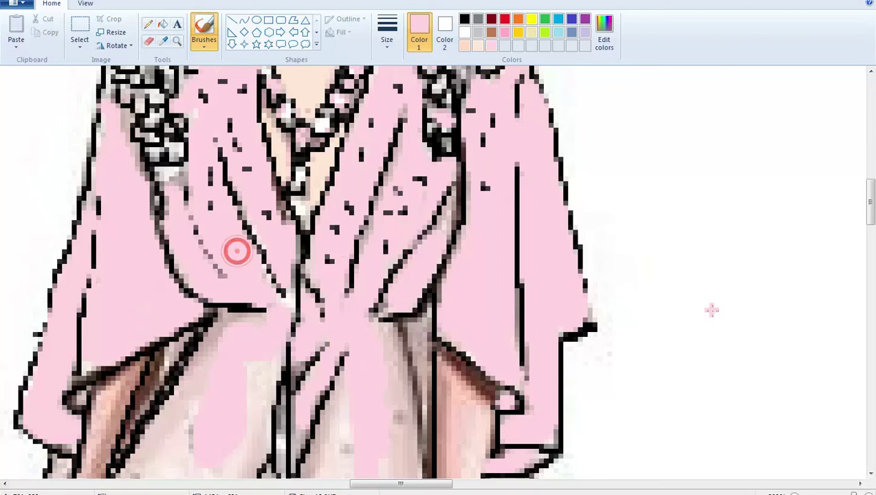
Step: Retrace the right-hand sleeve fold and the partly covered bodice pleat lines in black with the thinnest brush size
{"action": "left_click", "coordinate": [464, 19]}
{"action": "left_click", "coordinate": [399, 38]}
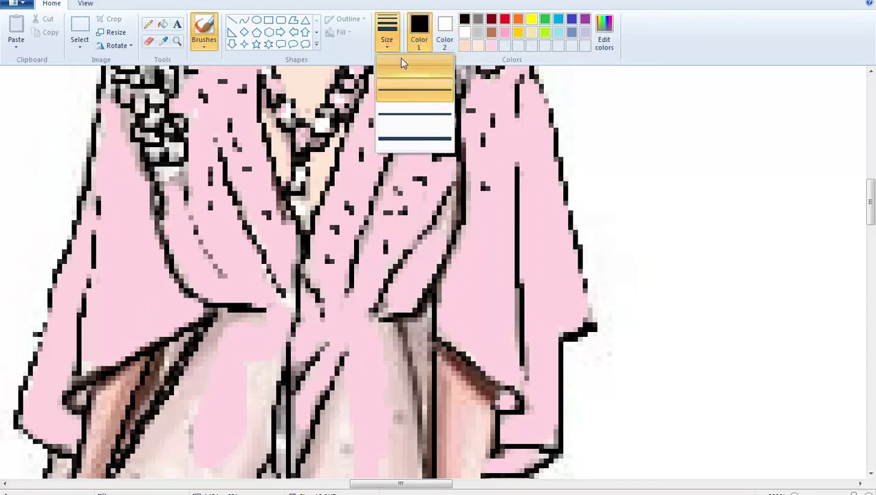
{"action": "left_click", "coordinate": [401, 53]}
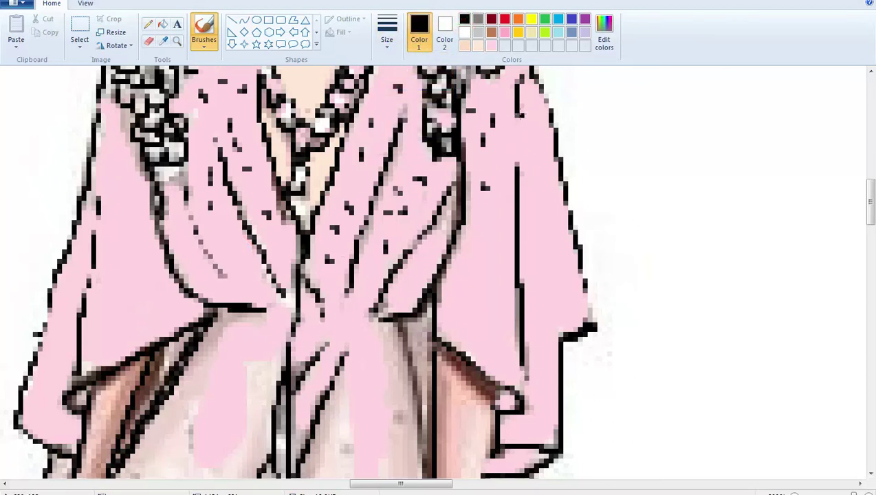
{"action": "left_click_drag", "start_coordinate": [515, 157], "coordinate": [515, 111]}
{"action": "left_click", "coordinate": [517, 297]}
{"action": "mouse_move", "coordinate": [177, 187]}
{"action": "left_mouse_down"}
{"action": "mouse_move", "coordinate": [201, 244]}
{"action": "mouse_move", "coordinate": [245, 284]}
{"action": "left_mouse_up"}
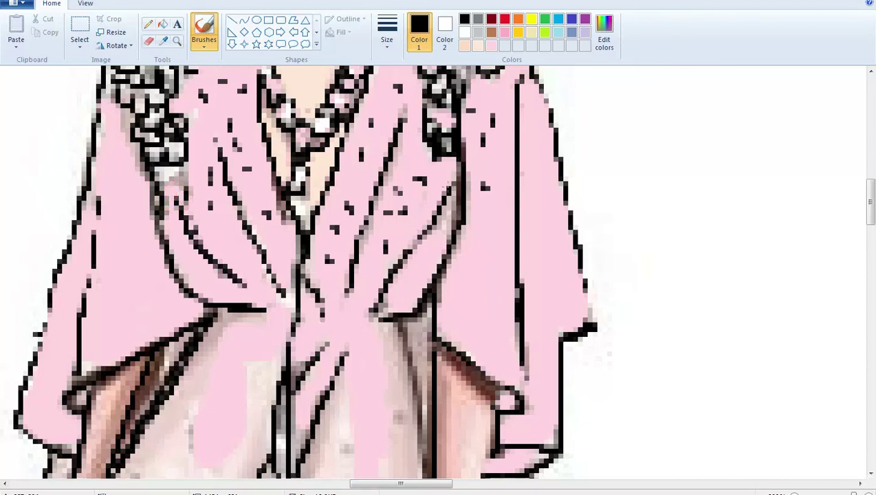
{"action": "left_click_drag", "start_coordinate": [452, 187], "coordinate": [372, 294]}
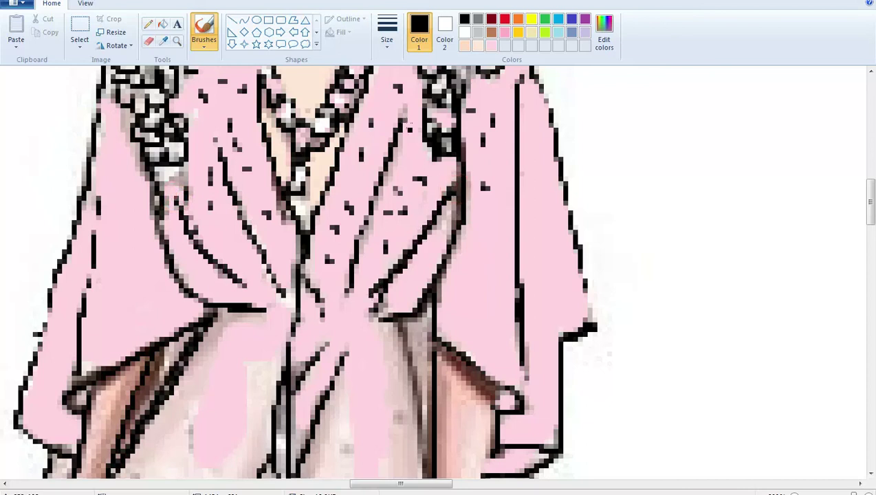
{"action": "left_click_drag", "start_coordinate": [401, 116], "coordinate": [352, 280]}
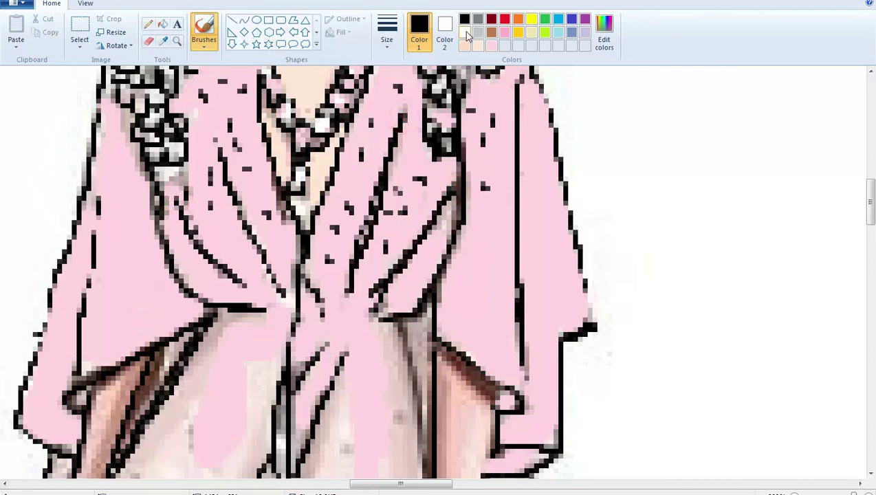
Step: Fill the upper skirt on both sides of the central folds with pale pink using the second-thickest brush size
{"action": "left_click", "coordinate": [492, 45]}
{"action": "left_click", "coordinate": [387, 30]}
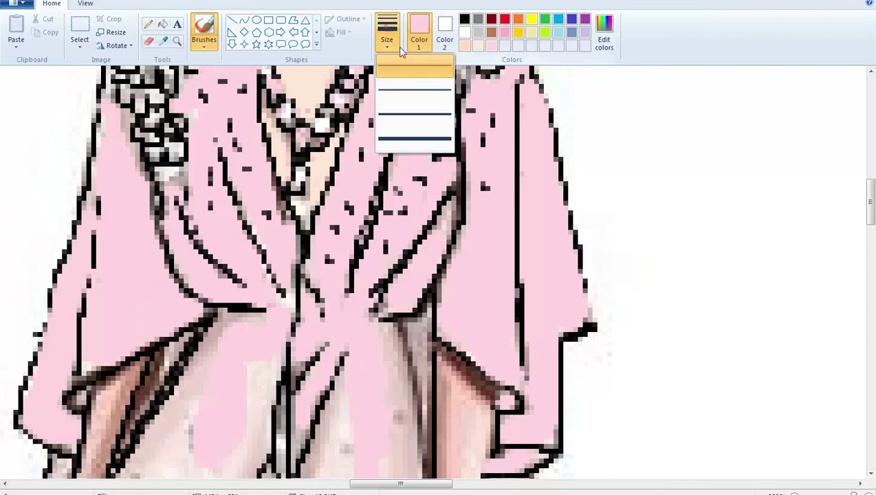
{"action": "left_click", "coordinate": [400, 119]}
{"action": "left_click_drag", "start_coordinate": [871, 215], "coordinate": [871, 227]}
{"action": "left_click_drag", "start_coordinate": [379, 299], "coordinate": [352, 374]}
{"action": "left_click_drag", "start_coordinate": [339, 336], "coordinate": [334, 270]}
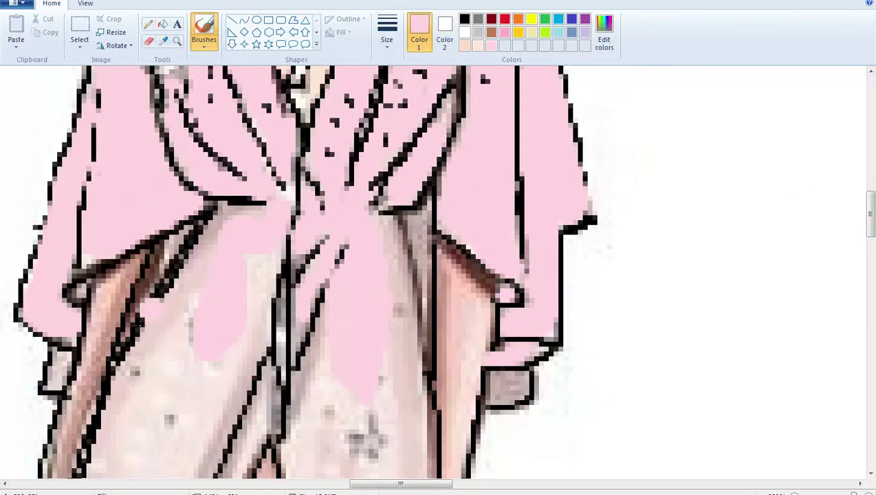
{"action": "mouse_move", "coordinate": [134, 423]}
{"action": "left_mouse_down"}
{"action": "mouse_move", "coordinate": [234, 325]}
{"action": "mouse_move", "coordinate": [169, 397]}
{"action": "mouse_move", "coordinate": [177, 404]}
{"action": "mouse_move", "coordinate": [178, 343]}
{"action": "left_mouse_up"}
{"action": "mouse_move", "coordinate": [230, 268]}
{"action": "left_mouse_down"}
{"action": "mouse_move", "coordinate": [209, 308]}
{"action": "mouse_move", "coordinate": [167, 349]}
{"action": "mouse_move", "coordinate": [200, 277]}
{"action": "left_mouse_up"}
{"action": "mouse_move", "coordinate": [235, 217]}
{"action": "left_mouse_down"}
{"action": "mouse_move", "coordinate": [201, 266]}
{"action": "mouse_move", "coordinate": [244, 246]}
{"action": "mouse_move", "coordinate": [247, 287]}
{"action": "left_mouse_up"}
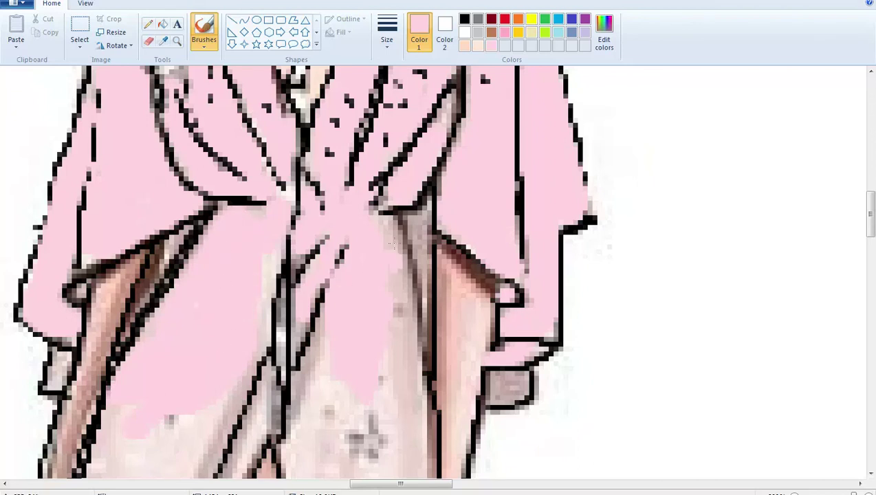
{"action": "mouse_move", "coordinate": [377, 220]}
{"action": "left_mouse_down"}
{"action": "mouse_move", "coordinate": [389, 298]}
{"action": "mouse_move", "coordinate": [371, 446]}
{"action": "mouse_move", "coordinate": [339, 453]}
{"action": "mouse_move", "coordinate": [314, 418]}
{"action": "mouse_move", "coordinate": [313, 382]}
{"action": "mouse_move", "coordinate": [336, 313]}
{"action": "mouse_move", "coordinate": [331, 442]}
{"action": "mouse_move", "coordinate": [342, 394]}
{"action": "mouse_move", "coordinate": [350, 442]}
{"action": "left_mouse_up"}
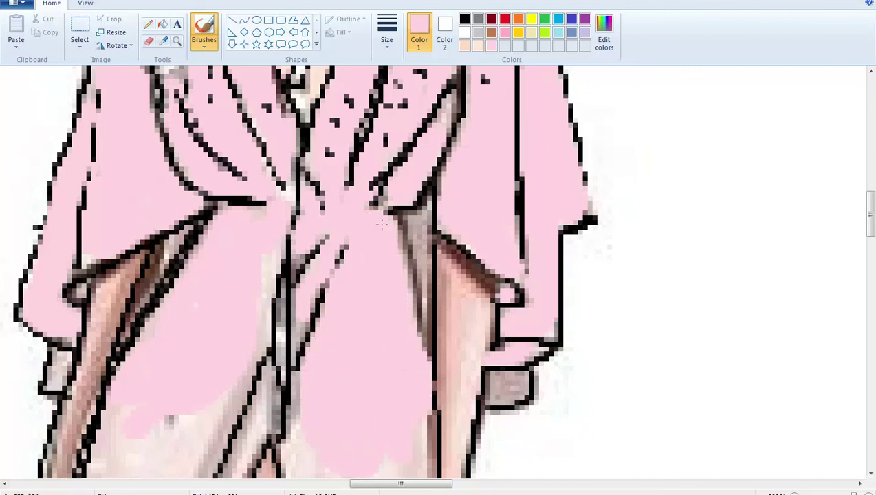
Step: Paint the small cuff below the right-hand sleeve hem pale pink
{"action": "left_click_drag", "start_coordinate": [869, 209], "coordinate": [869, 230]}
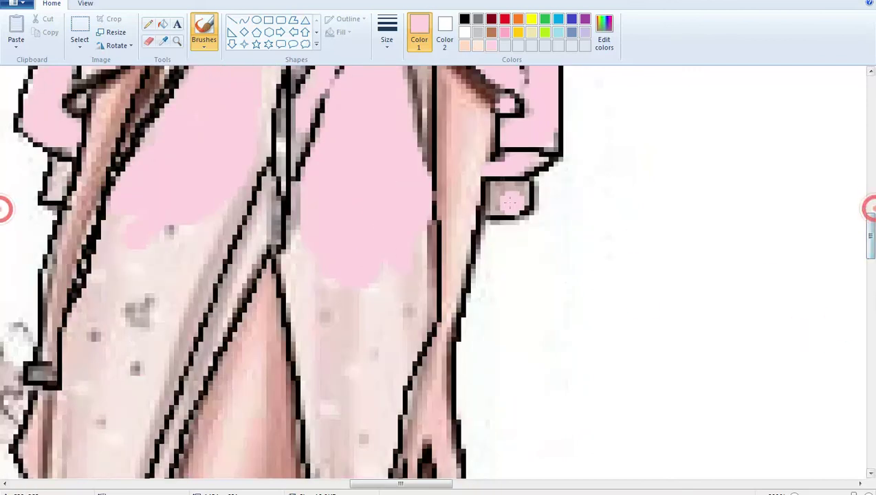
{"action": "mouse_move", "coordinate": [504, 197]}
{"action": "left_mouse_down"}
{"action": "mouse_move", "coordinate": [495, 190]}
{"action": "mouse_move", "coordinate": [509, 186]}
{"action": "mouse_move", "coordinate": [521, 205]}
{"action": "mouse_move", "coordinate": [489, 210]}
{"action": "left_mouse_up"}
{"action": "left_click_drag", "start_coordinate": [870, 236], "coordinate": [870, 253]}
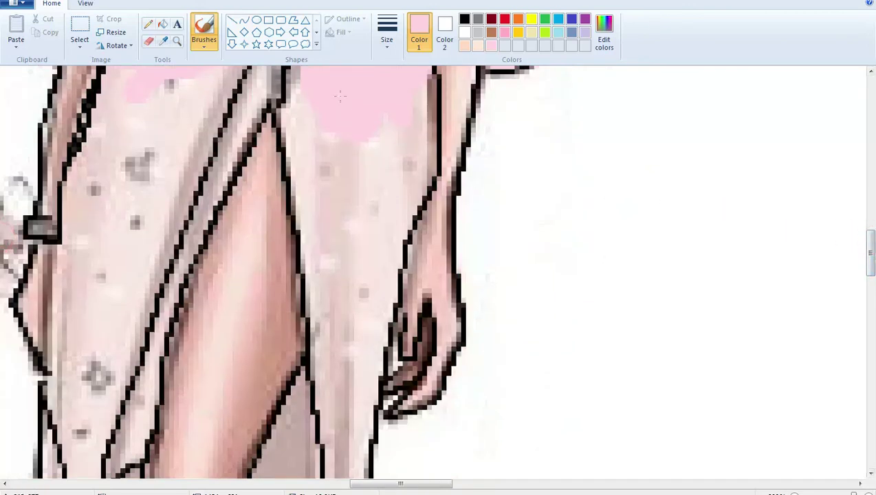
Step: Extend the pale pink fill down both skirt panels beside the central slit, covering the grey specks and unpainted patches
{"action": "mouse_move", "coordinate": [339, 96]}
{"action": "left_mouse_down"}
{"action": "mouse_move", "coordinate": [346, 339]}
{"action": "mouse_move", "coordinate": [346, 256]}
{"action": "mouse_move", "coordinate": [367, 150]}
{"action": "mouse_move", "coordinate": [334, 161]}
{"action": "mouse_move", "coordinate": [324, 206]}
{"action": "left_mouse_up"}
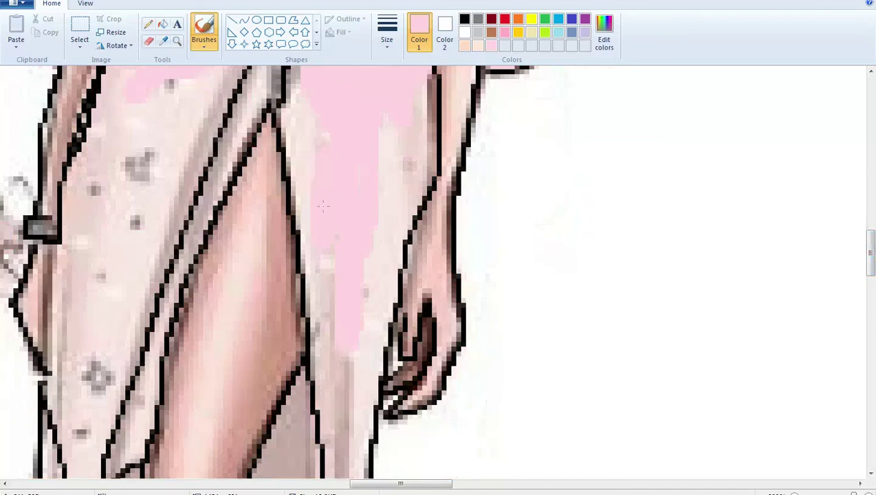
{"action": "mouse_move", "coordinate": [84, 173]}
{"action": "left_mouse_down"}
{"action": "mouse_move", "coordinate": [84, 228]}
{"action": "mouse_move", "coordinate": [110, 237]}
{"action": "mouse_move", "coordinate": [167, 183]}
{"action": "mouse_move", "coordinate": [192, 115]}
{"action": "mouse_move", "coordinate": [213, 96]}
{"action": "left_mouse_up"}
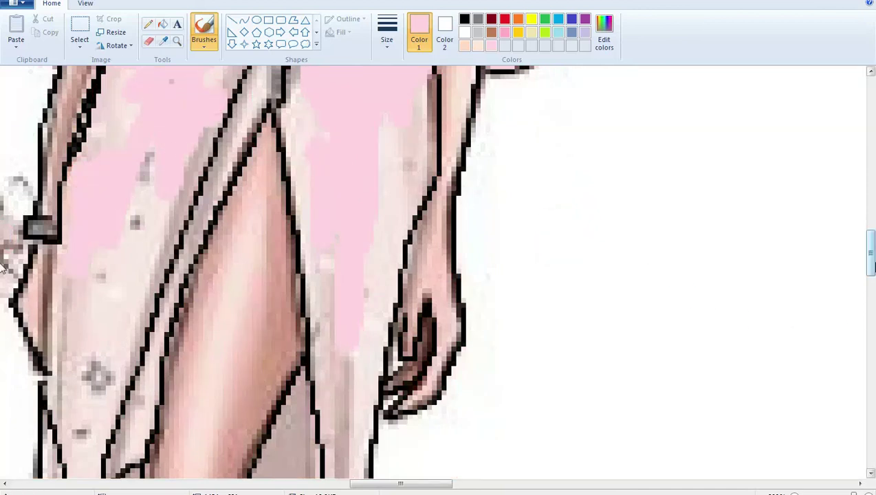
{"action": "left_click_drag", "start_coordinate": [870, 253], "coordinate": [869, 222]}
{"action": "mouse_move", "coordinate": [246, 149]}
{"action": "left_mouse_down"}
{"action": "mouse_move", "coordinate": [251, 197]}
{"action": "mouse_move", "coordinate": [255, 180]}
{"action": "mouse_move", "coordinate": [264, 213]}
{"action": "mouse_move", "coordinate": [253, 261]}
{"action": "mouse_move", "coordinate": [194, 373]}
{"action": "mouse_move", "coordinate": [233, 318]}
{"action": "mouse_move", "coordinate": [203, 238]}
{"action": "left_mouse_up"}
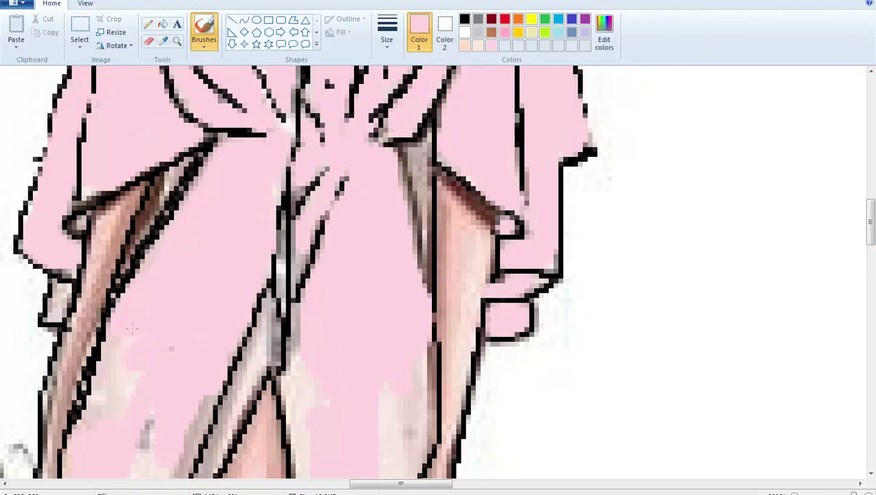
{"action": "left_click_drag", "start_coordinate": [128, 405], "coordinate": [130, 448]}
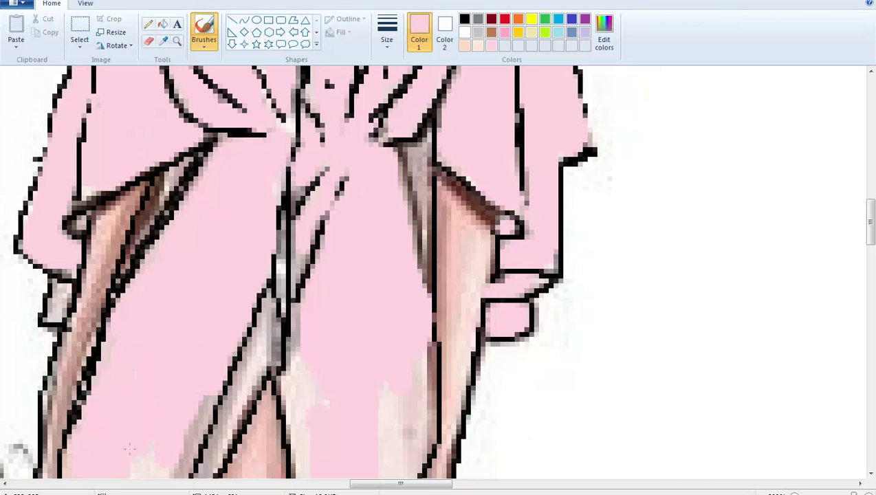
{"action": "left_click_drag", "start_coordinate": [197, 391], "coordinate": [194, 448]}
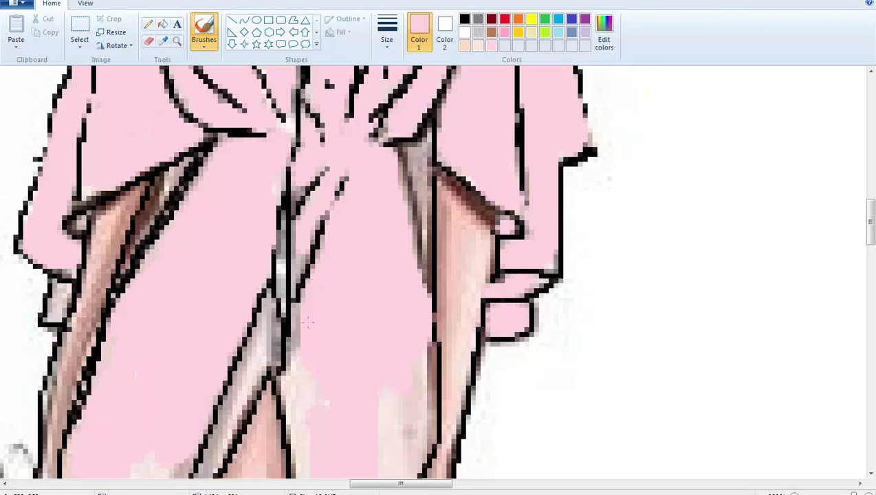
{"action": "mouse_move", "coordinate": [303, 314]}
{"action": "left_mouse_down"}
{"action": "mouse_move", "coordinate": [301, 427]}
{"action": "mouse_move", "coordinate": [343, 351]}
{"action": "left_mouse_up"}
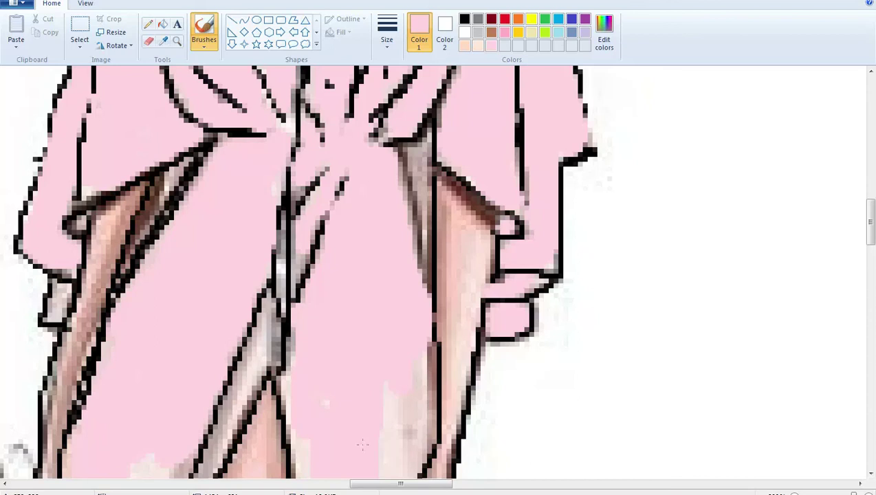
{"action": "left_click_drag", "start_coordinate": [362, 445], "coordinate": [388, 441]}
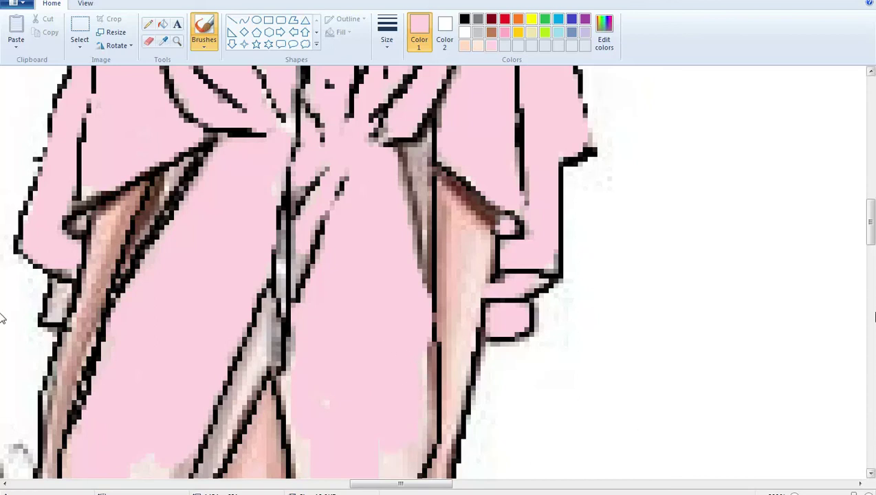
Step: Paint the central skirt fold strip above the slit pale pink using the second-thinnest brush size
{"action": "left_click", "coordinate": [386, 31]}
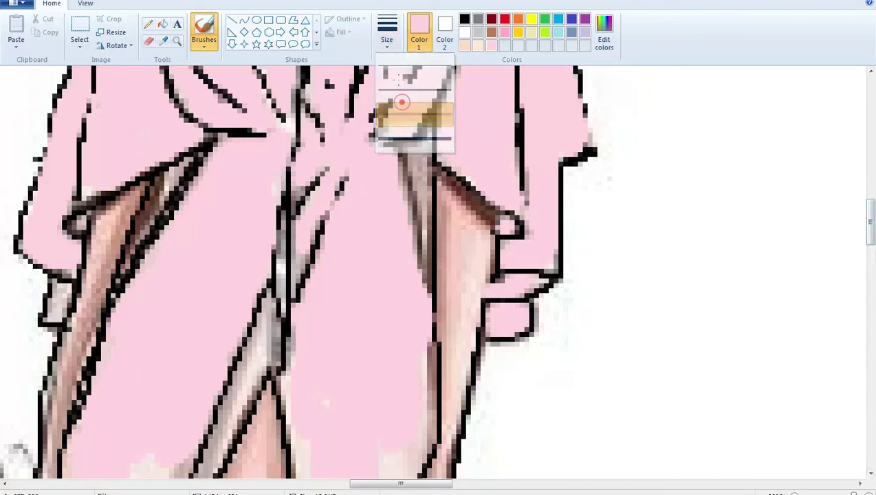
{"action": "left_click", "coordinate": [403, 100]}
{"action": "left_click", "coordinate": [386, 41]}
{"action": "left_click", "coordinate": [400, 94]}
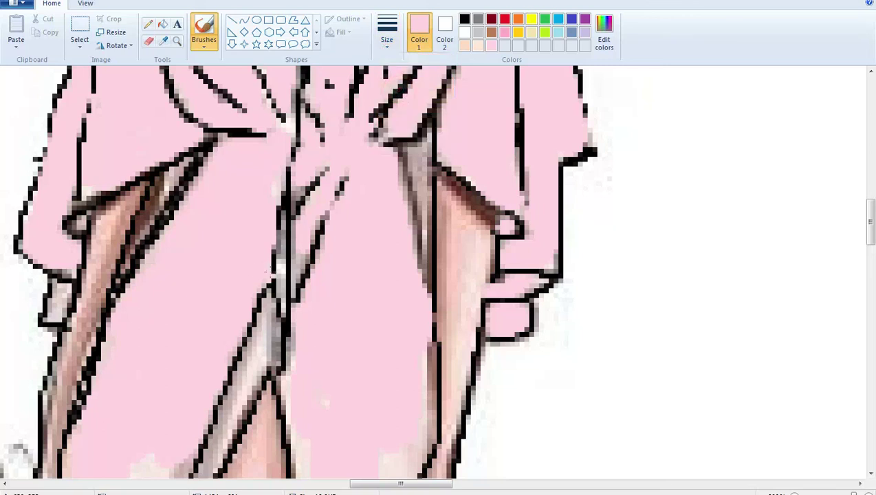
{"action": "left_click", "coordinate": [278, 261]}
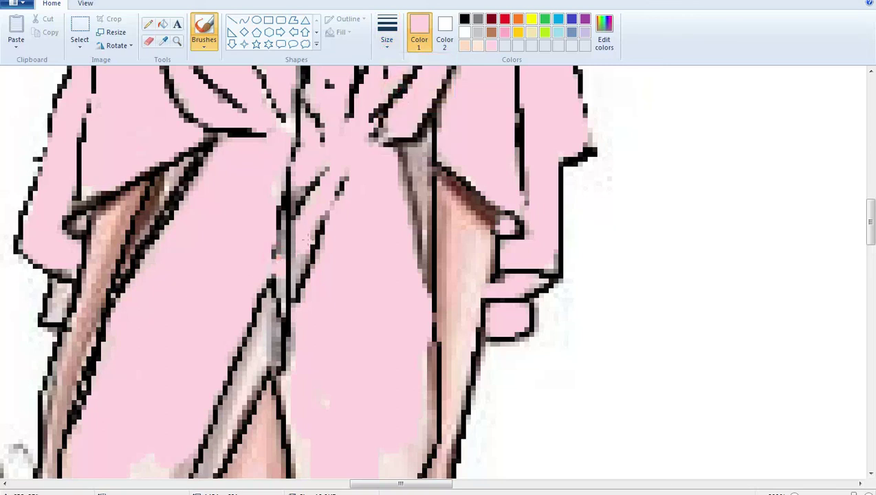
{"action": "left_click_drag", "start_coordinate": [307, 240], "coordinate": [294, 272]}
{"action": "mouse_move", "coordinate": [263, 323]}
{"action": "left_mouse_down"}
{"action": "mouse_move", "coordinate": [226, 398]}
{"action": "mouse_move", "coordinate": [239, 375]}
{"action": "mouse_move", "coordinate": [255, 375]}
{"action": "mouse_move", "coordinate": [265, 337]}
{"action": "mouse_move", "coordinate": [259, 292]}
{"action": "left_mouse_up"}
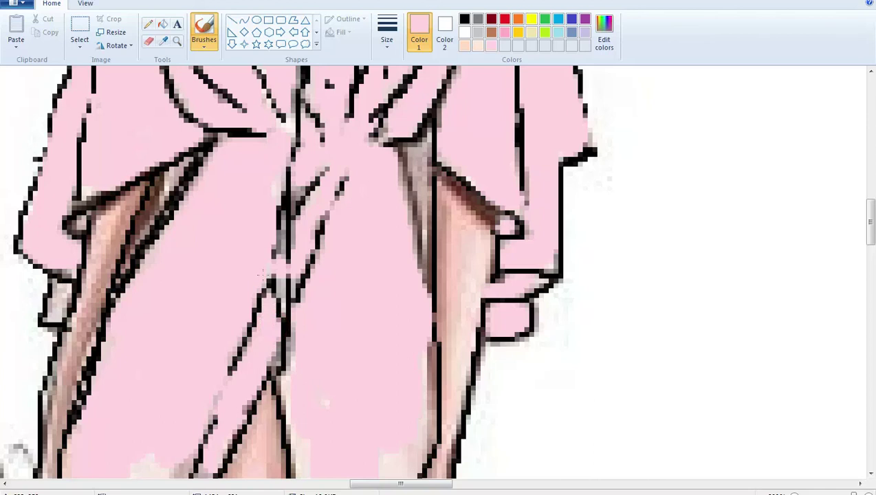
Step: Fill the narrow grey gap between the central waist fold lines with pale pink using the thinnest brush size
{"action": "left_click", "coordinate": [397, 31]}
{"action": "left_click", "coordinate": [394, 72]}
{"action": "left_click_drag", "start_coordinate": [280, 213], "coordinate": [283, 254]}
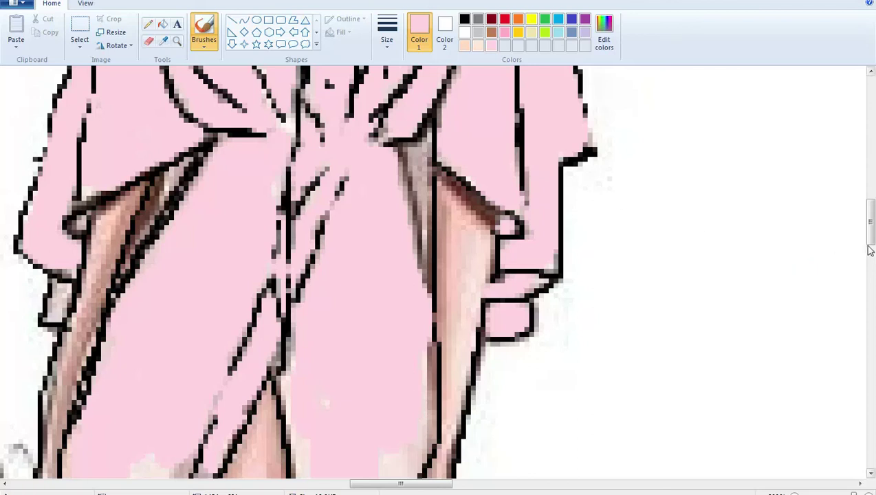
Step: Fill the grey slivers between the hips and both arms with pale pink using the second-thinnest brush size
{"action": "mouse_move", "coordinate": [871, 227]}
{"action": "left_mouse_down"}
{"action": "mouse_move", "coordinate": [870, 198]}
{"action": "mouse_move", "coordinate": [871, 219]}
{"action": "left_mouse_up"}
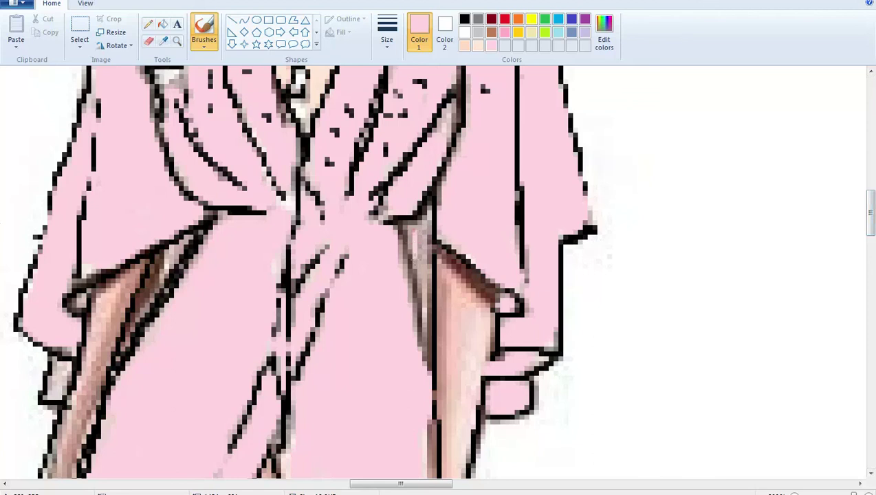
{"action": "left_click", "coordinate": [391, 40]}
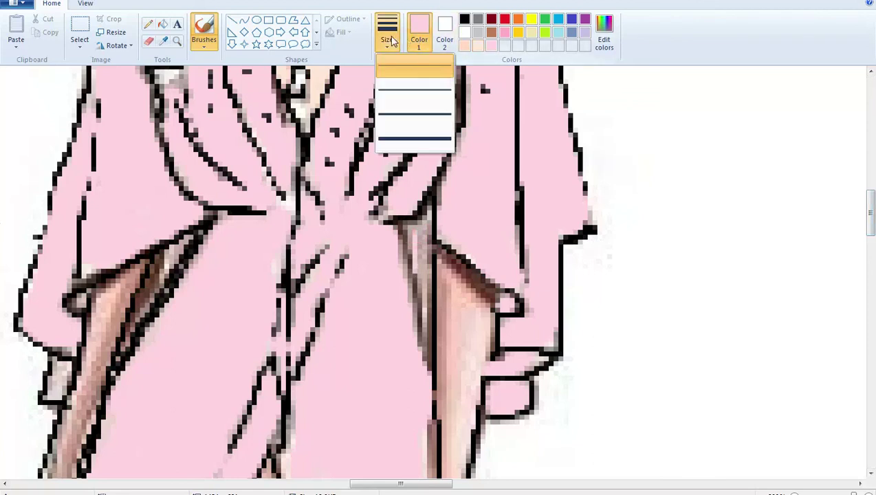
{"action": "left_click", "coordinate": [402, 87]}
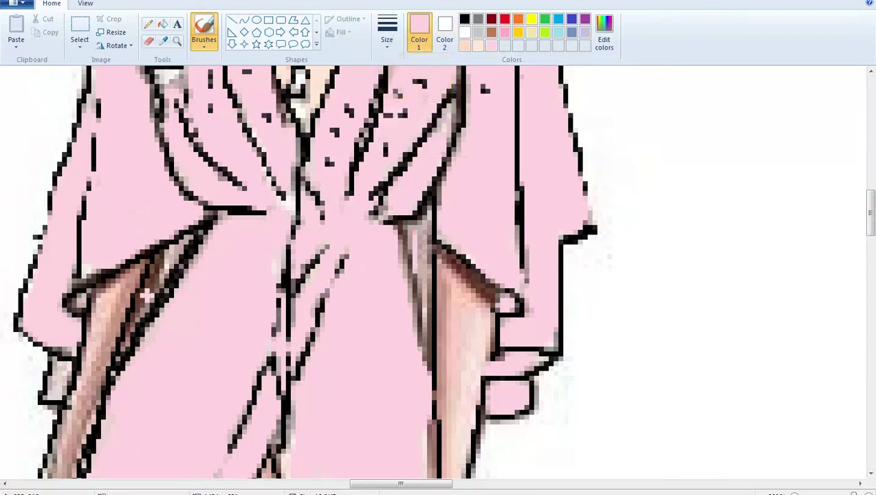
{"action": "left_click_drag", "start_coordinate": [146, 293], "coordinate": [199, 237]}
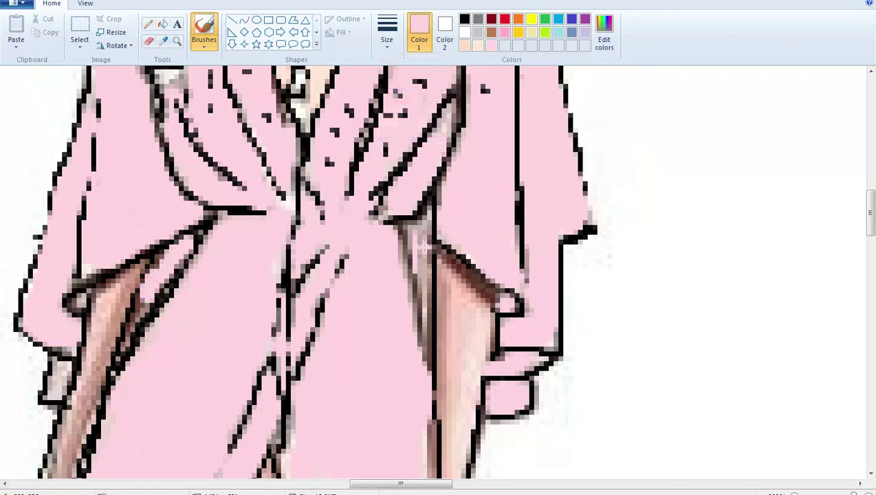
{"action": "mouse_move", "coordinate": [424, 245]}
{"action": "left_mouse_down"}
{"action": "mouse_move", "coordinate": [424, 291]}
{"action": "mouse_move", "coordinate": [422, 253]}
{"action": "left_mouse_up"}
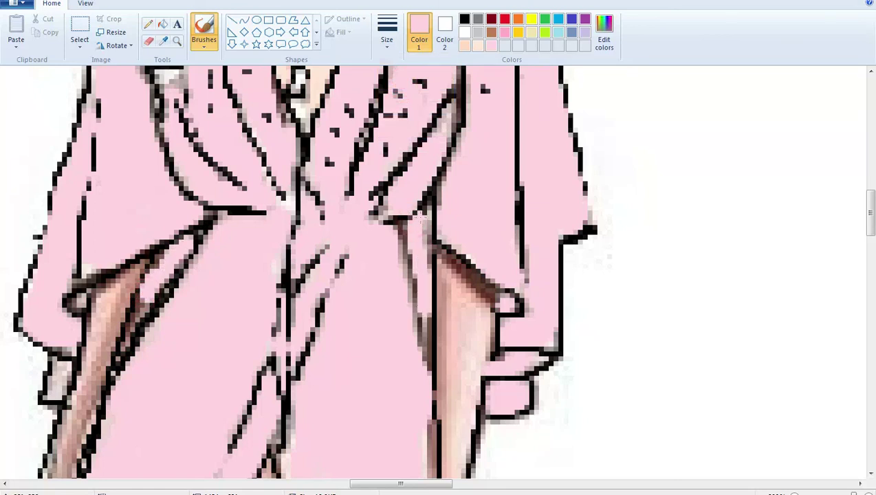
{"action": "mouse_move", "coordinate": [421, 219]}
{"action": "left_mouse_down"}
{"action": "mouse_move", "coordinate": [421, 241]}
{"action": "mouse_move", "coordinate": [413, 206]}
{"action": "left_mouse_up"}
Step: Retrace the central skirt fold, the right-hand hip line and the slit's overlap edge in black with the thinnest brush size
{"action": "left_click", "coordinate": [396, 25]}
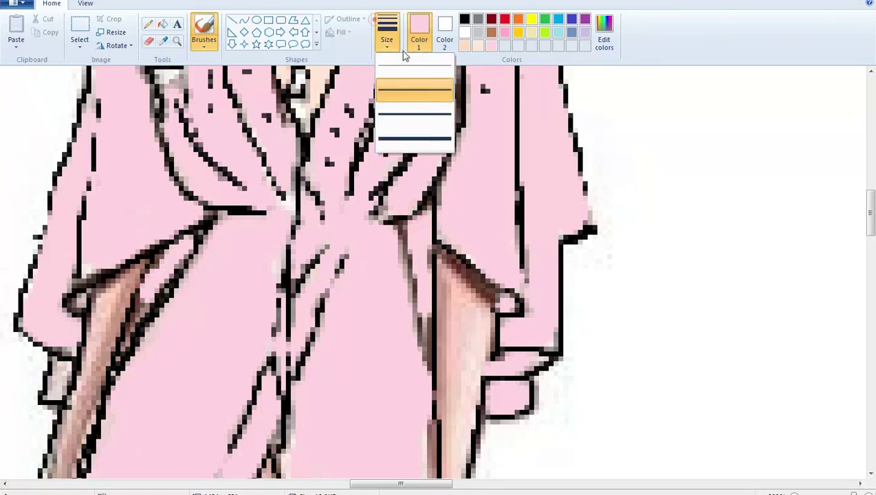
{"action": "left_click", "coordinate": [403, 56]}
{"action": "left_click", "coordinate": [464, 20]}
{"action": "left_click_drag", "start_coordinate": [349, 251], "coordinate": [322, 339]}
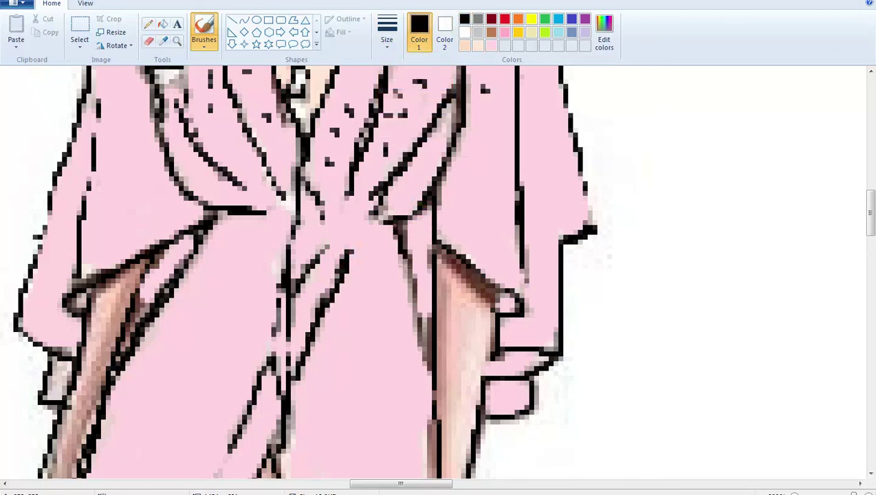
{"action": "left_click_drag", "start_coordinate": [397, 222], "coordinate": [431, 359]}
{"action": "scroll", "coordinate": [2, 247], "scroll_direction": "down", "scroll_amount": 7}
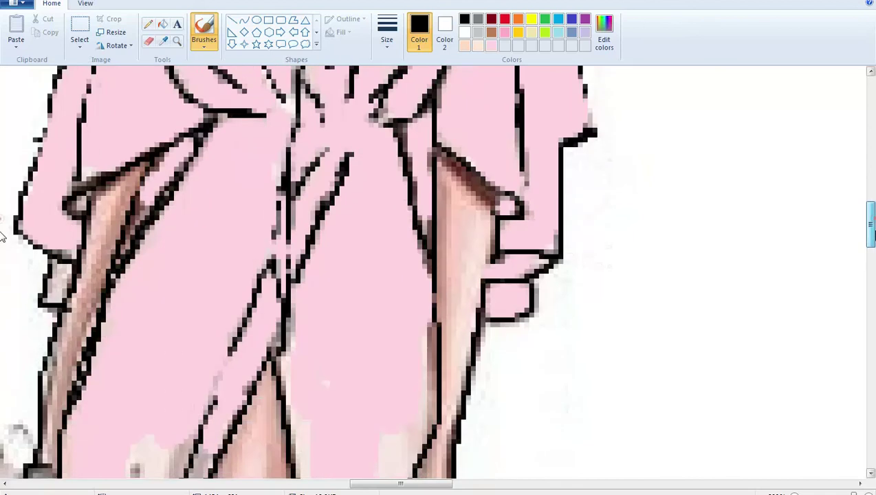
{"action": "left_click_drag", "start_coordinate": [214, 259], "coordinate": [244, 176]}
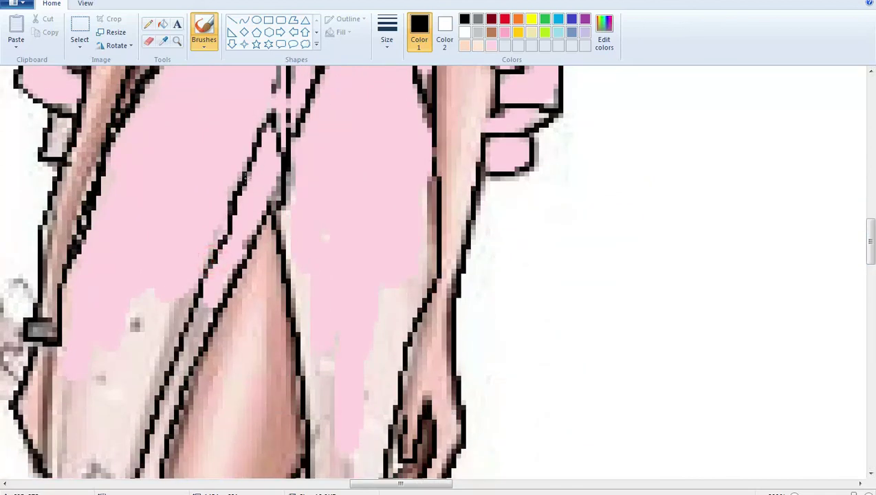
Step: Fill the right-hand skirt panel between the slit and the wrist with pale pink using the second-thinnest brush size
{"action": "left_click", "coordinate": [493, 47]}
{"action": "left_click", "coordinate": [386, 33]}
{"action": "left_click", "coordinate": [401, 91]}
{"action": "left_click_drag", "start_coordinate": [383, 341], "coordinate": [405, 255]}
{"action": "left_click_drag", "start_coordinate": [423, 184], "coordinate": [429, 239]}
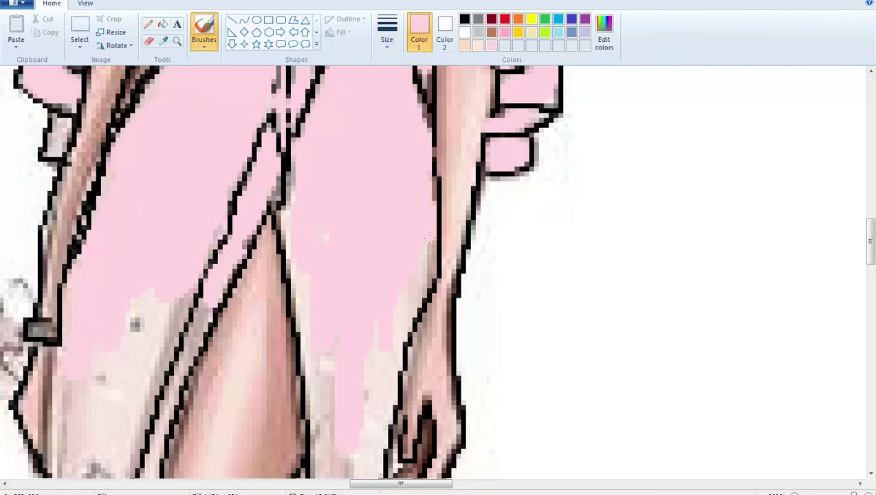
{"action": "left_click_drag", "start_coordinate": [382, 341], "coordinate": [362, 404]}
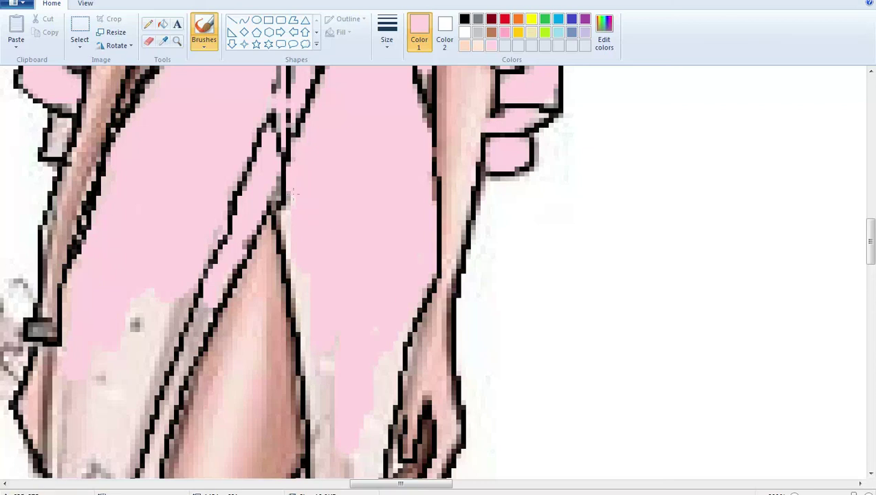
{"action": "left_click_drag", "start_coordinate": [298, 258], "coordinate": [328, 335]}
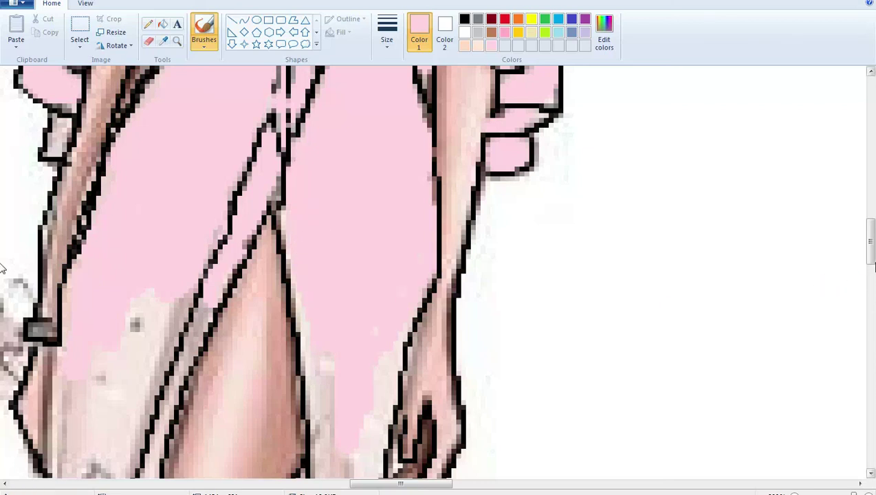
Step: Continue the pale pink fill down the right-hand skirt panel between the bare leg and the hand
{"action": "left_click_drag", "start_coordinate": [869, 237], "coordinate": [869, 253]}
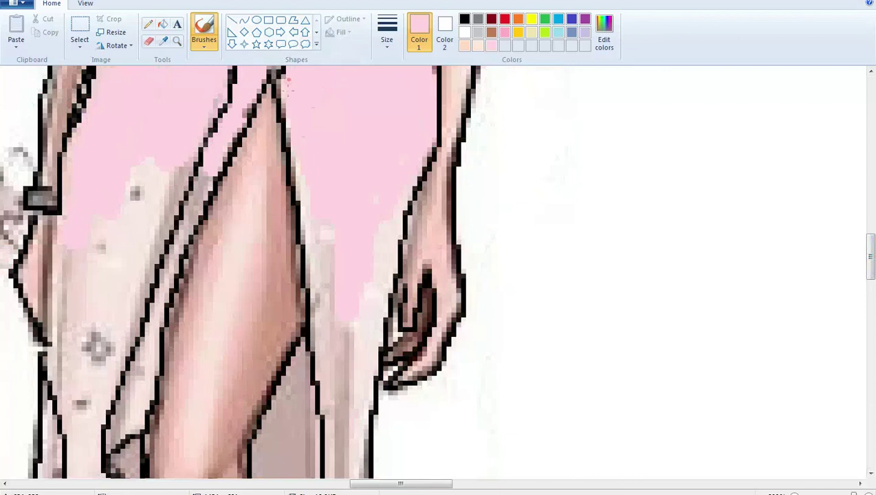
{"action": "left_click_drag", "start_coordinate": [329, 237], "coordinate": [331, 416]}
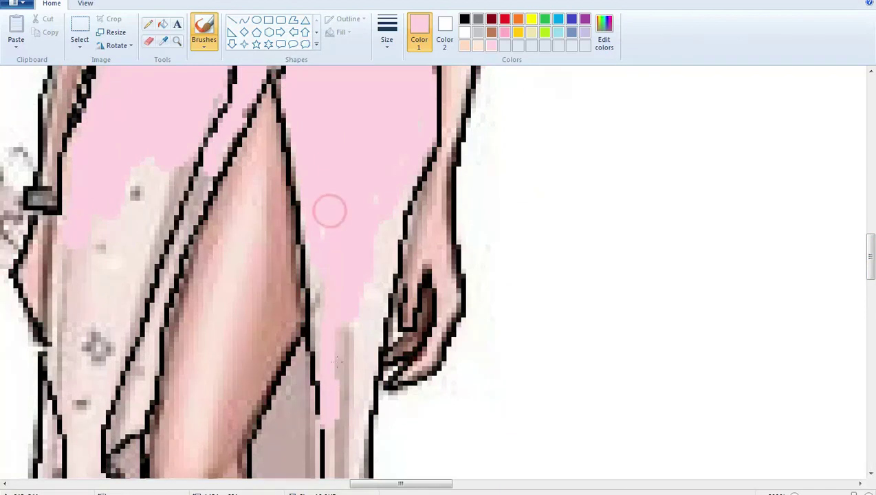
{"action": "left_click_drag", "start_coordinate": [337, 361], "coordinate": [410, 152]}
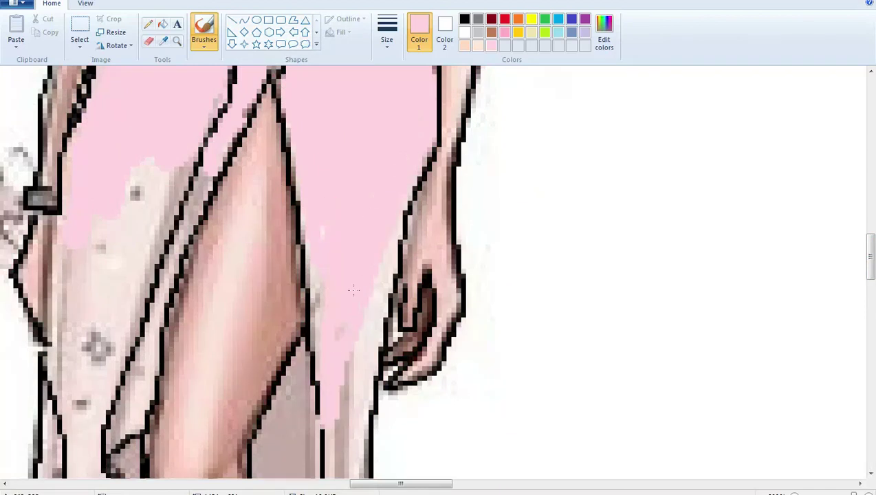
{"action": "left_click_drag", "start_coordinate": [321, 226], "coordinate": [322, 341]}
{"action": "mouse_move", "coordinate": [392, 228]}
{"action": "left_mouse_down"}
{"action": "mouse_move", "coordinate": [367, 325]}
{"action": "mouse_move", "coordinate": [335, 347]}
{"action": "left_mouse_up"}
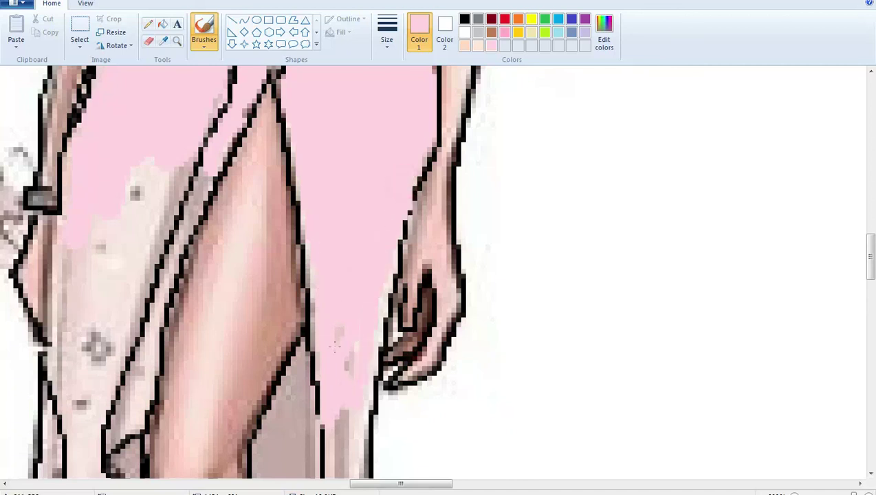
Step: Paint the left-hand skirt panel beside the thigh and the narrow fold strip along the slit pale pink
{"action": "mouse_move", "coordinate": [161, 180]}
{"action": "left_mouse_down"}
{"action": "mouse_move", "coordinate": [147, 241]}
{"action": "mouse_move", "coordinate": [162, 155]}
{"action": "mouse_move", "coordinate": [116, 255]}
{"action": "mouse_move", "coordinate": [123, 266]}
{"action": "left_mouse_up"}
{"action": "left_click_drag", "start_coordinate": [118, 169], "coordinate": [129, 275]}
{"action": "mouse_move", "coordinate": [77, 160]}
{"action": "left_mouse_down"}
{"action": "mouse_move", "coordinate": [107, 192]}
{"action": "mouse_move", "coordinate": [89, 361]}
{"action": "mouse_move", "coordinate": [124, 285]}
{"action": "mouse_move", "coordinate": [155, 247]}
{"action": "mouse_move", "coordinate": [206, 127]}
{"action": "mouse_move", "coordinate": [199, 210]}
{"action": "left_mouse_up"}
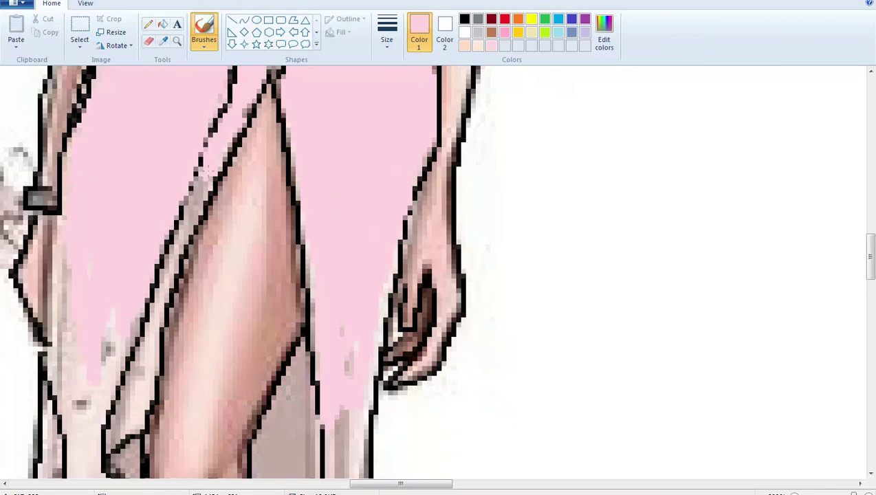
{"action": "mouse_move", "coordinate": [207, 171]}
{"action": "left_mouse_down"}
{"action": "mouse_move", "coordinate": [153, 302]}
{"action": "mouse_move", "coordinate": [140, 385]}
{"action": "mouse_move", "coordinate": [121, 423]}
{"action": "mouse_move", "coordinate": [127, 403]}
{"action": "left_mouse_up"}
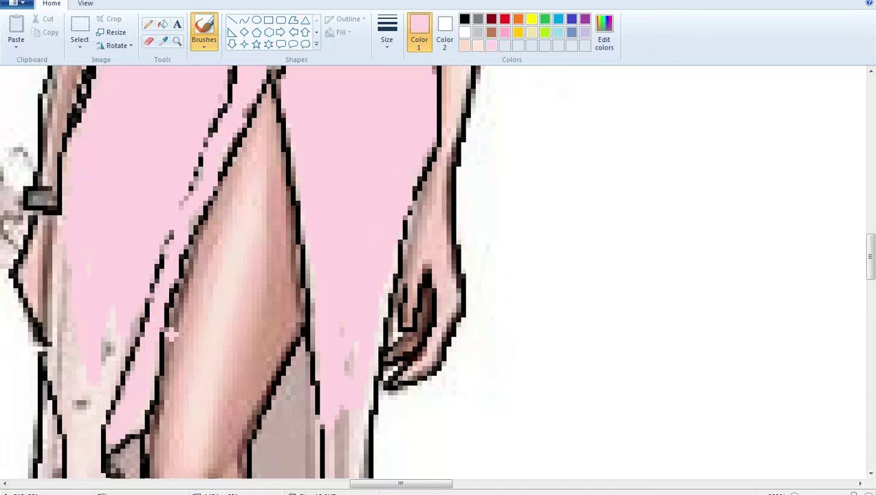
Step: Continue the pale pink fill down the left-hand skirt panel from the thigh to just below the knee
{"action": "left_click_drag", "start_coordinate": [869, 258], "coordinate": [872, 291]}
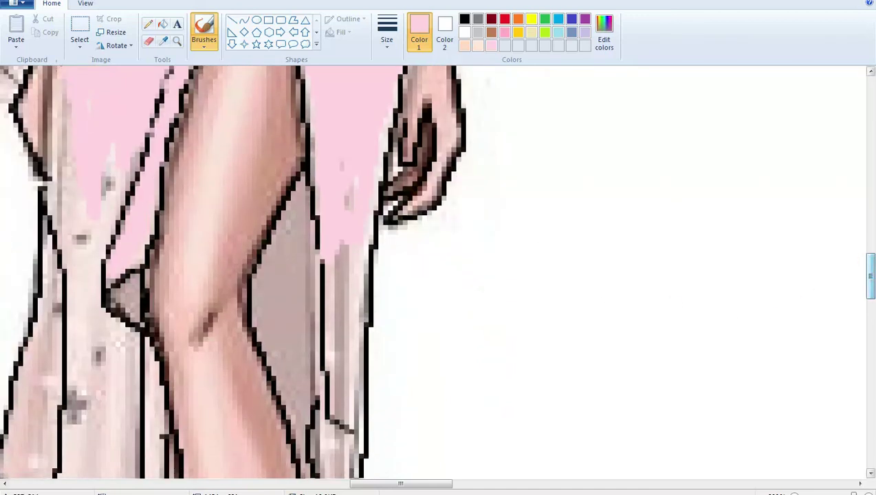
{"action": "left_click_drag", "start_coordinate": [63, 71], "coordinate": [61, 231]}
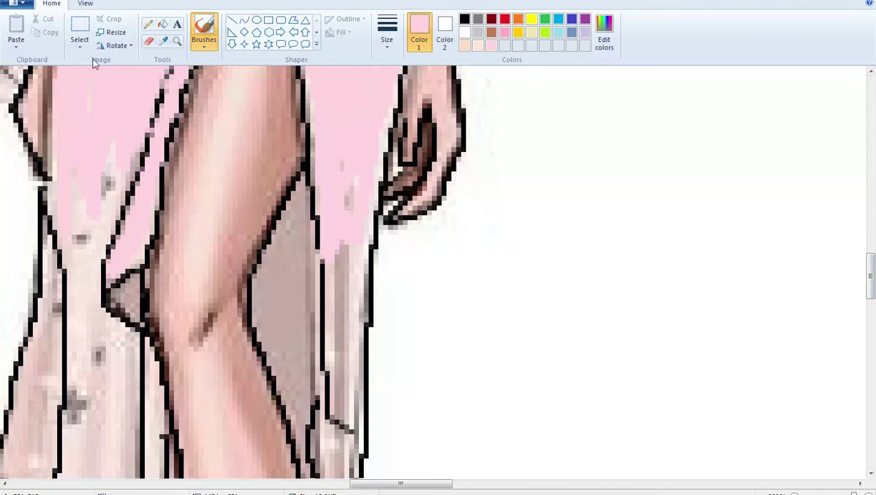
{"action": "mouse_move", "coordinate": [97, 189]}
{"action": "left_mouse_down"}
{"action": "mouse_move", "coordinate": [118, 150]}
{"action": "mouse_move", "coordinate": [127, 168]}
{"action": "left_mouse_up"}
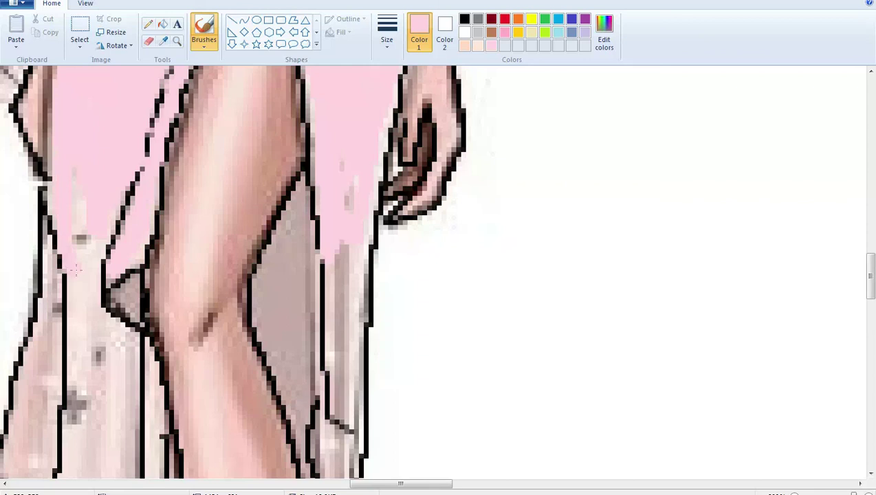
{"action": "left_click_drag", "start_coordinate": [76, 270], "coordinate": [94, 204]}
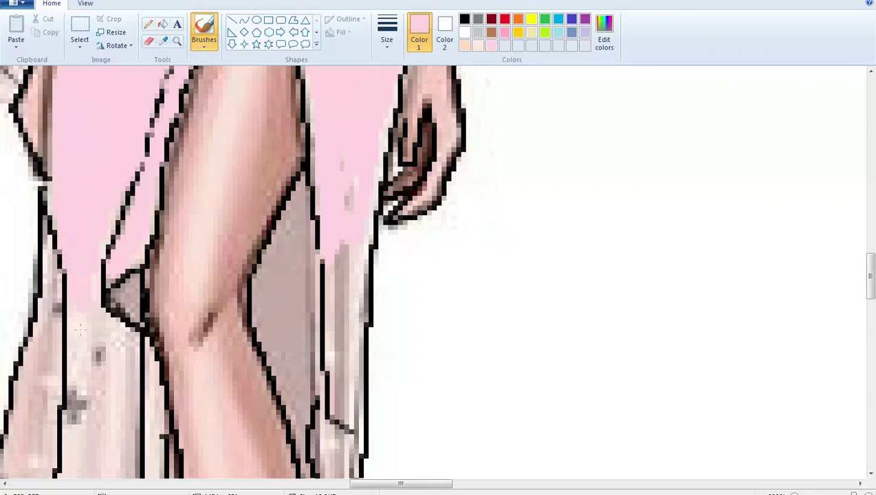
{"action": "mouse_move", "coordinate": [81, 330]}
{"action": "left_mouse_down"}
{"action": "mouse_move", "coordinate": [72, 275]}
{"action": "mouse_move", "coordinate": [88, 412]}
{"action": "mouse_move", "coordinate": [100, 355]}
{"action": "left_mouse_up"}
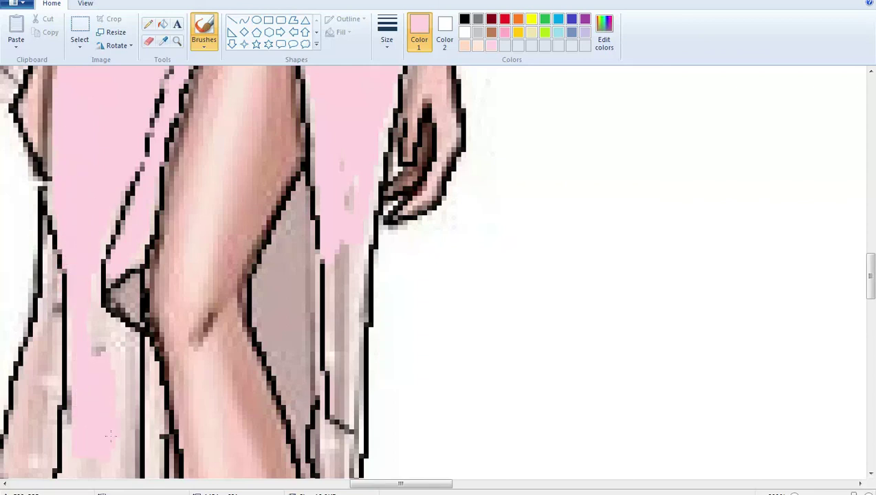
Step: Paint the panel area beside the knee, the small triangular slit fold and the upper part of the outer left-hand strip pale pink
{"action": "left_click_drag", "start_coordinate": [111, 435], "coordinate": [125, 375]}
{"action": "left_click_drag", "start_coordinate": [114, 321], "coordinate": [93, 261]}
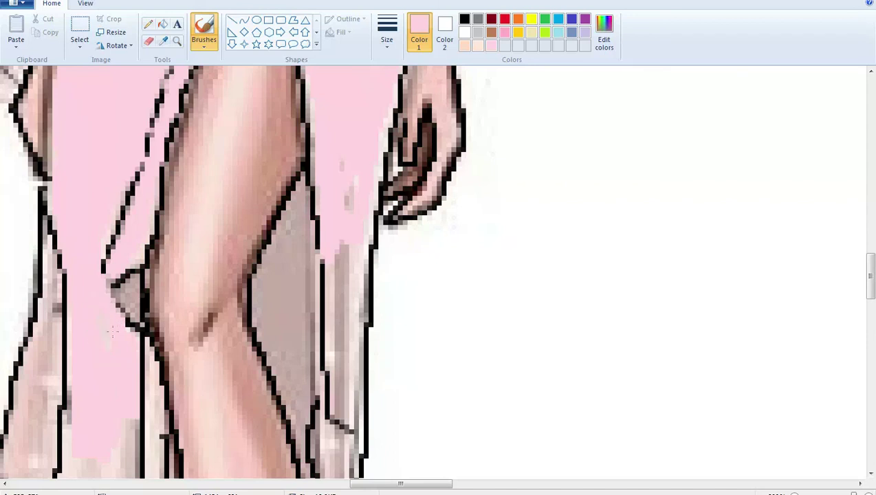
{"action": "left_click_drag", "start_coordinate": [121, 294], "coordinate": [130, 282]}
{"action": "left_click_drag", "start_coordinate": [41, 337], "coordinate": [54, 255]}
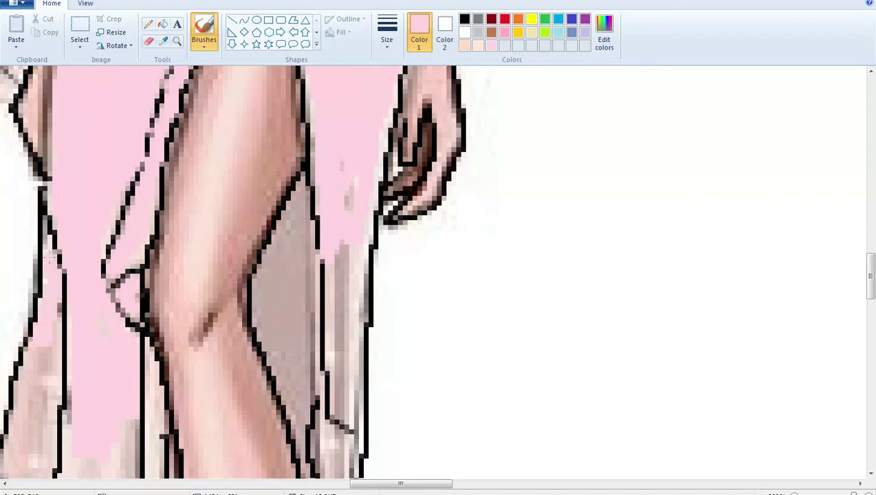
Step: Extend the pale pink over the left-hand skirt panels below the knee and the narrow strips beside the shin
{"action": "scroll", "coordinate": [867, 282], "scroll_direction": "down", "scroll_amount": 3}
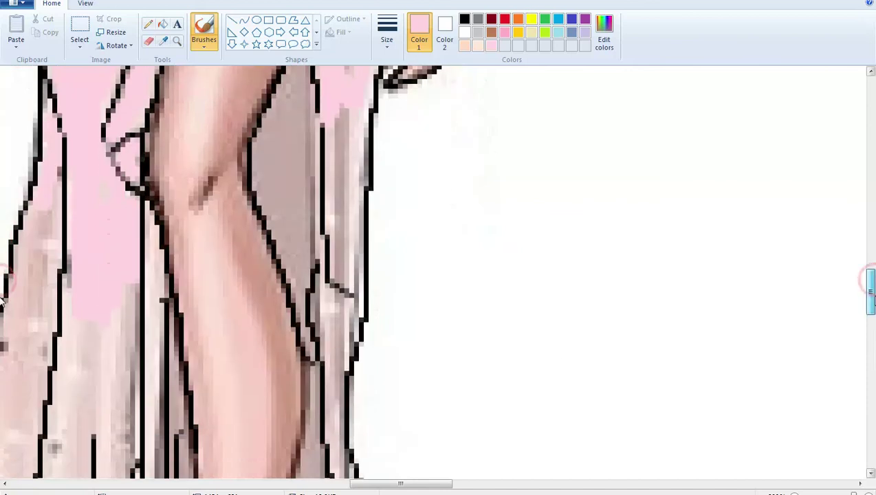
{"action": "mouse_move", "coordinate": [25, 330]}
{"action": "left_mouse_down"}
{"action": "mouse_move", "coordinate": [52, 206]}
{"action": "mouse_move", "coordinate": [42, 189]}
{"action": "mouse_move", "coordinate": [32, 303]}
{"action": "mouse_move", "coordinate": [4, 282]}
{"action": "left_mouse_up"}
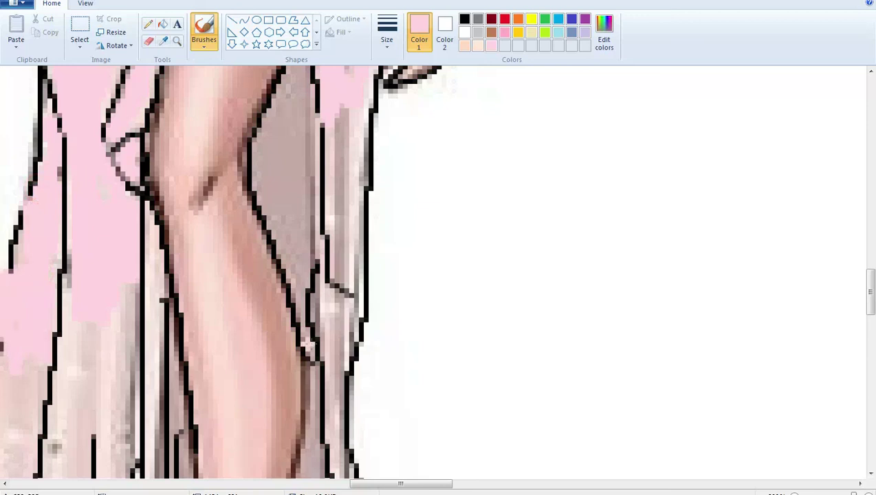
{"action": "mouse_move", "coordinate": [62, 324]}
{"action": "left_mouse_down"}
{"action": "mouse_move", "coordinate": [81, 283]}
{"action": "mouse_move", "coordinate": [123, 301]}
{"action": "mouse_move", "coordinate": [127, 273]}
{"action": "mouse_move", "coordinate": [77, 315]}
{"action": "left_mouse_up"}
{"action": "left_click_drag", "start_coordinate": [70, 275], "coordinate": [74, 203]}
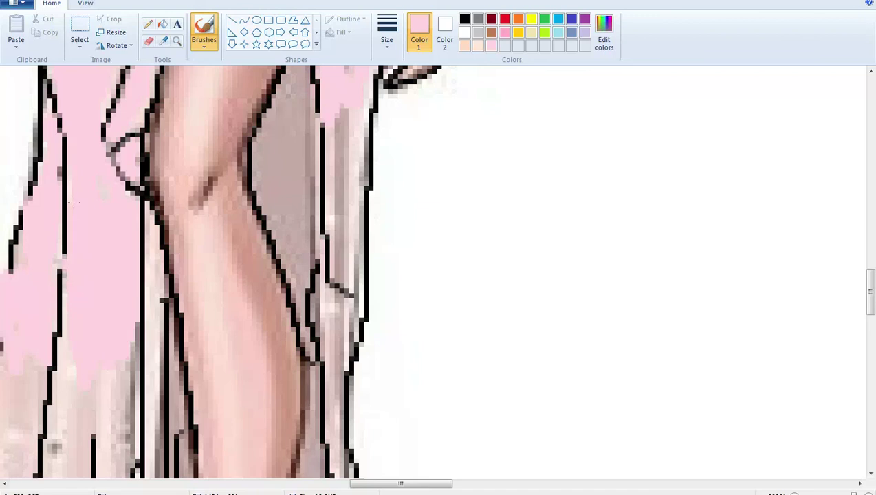
{"action": "left_click", "coordinate": [86, 173]}
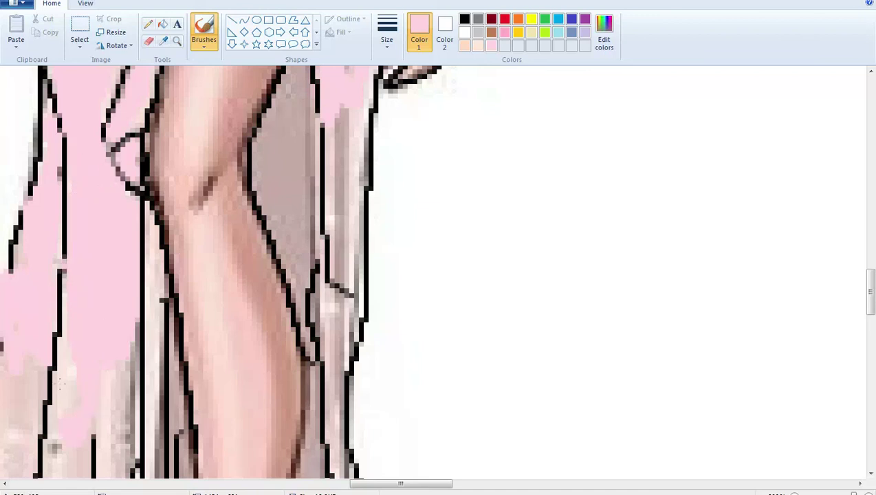
{"action": "left_click_drag", "start_coordinate": [59, 383], "coordinate": [62, 337]}
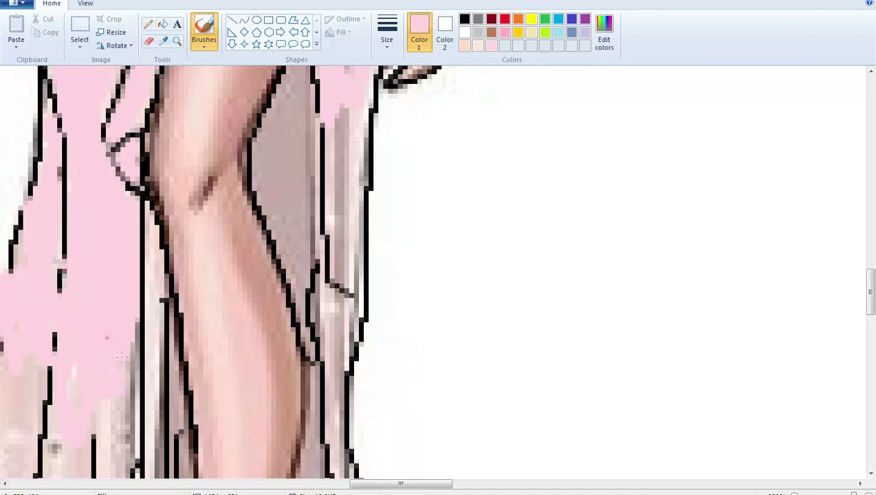
{"action": "left_click", "coordinate": [107, 338]}
{"action": "left_click", "coordinate": [146, 227]}
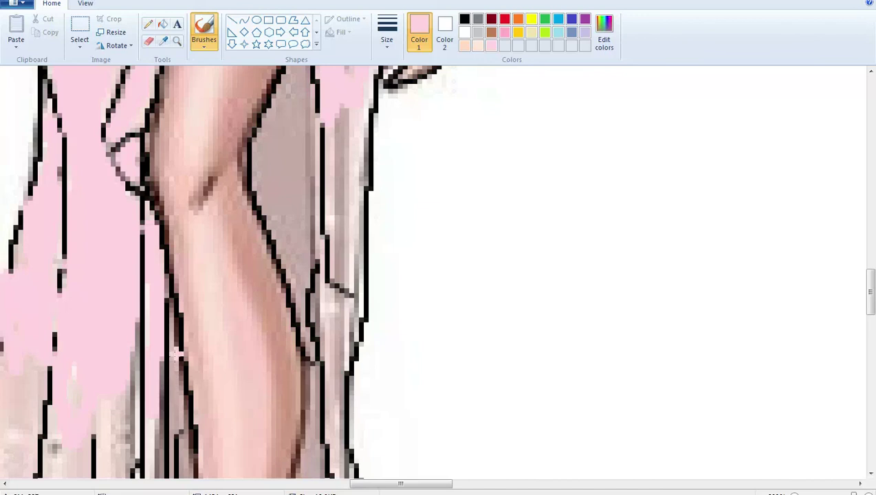
{"action": "left_click_drag", "start_coordinate": [176, 347], "coordinate": [174, 413]}
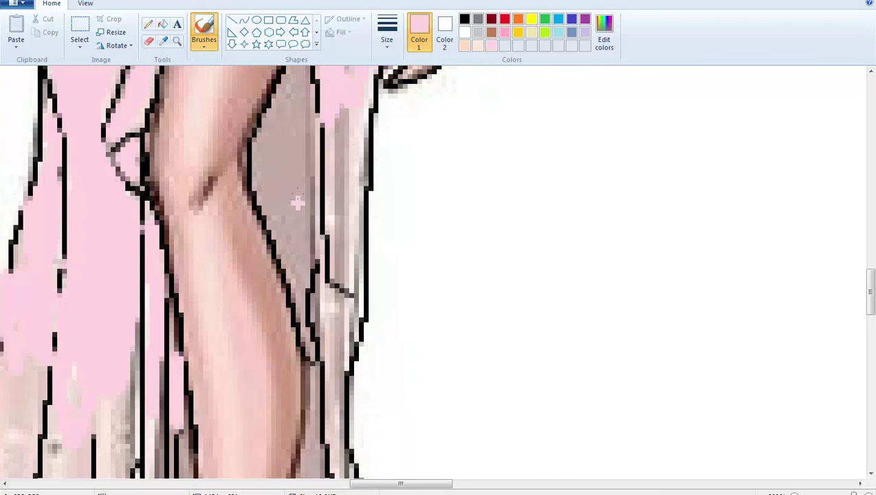
Step: Cover the leftover specks on the right-hand skirt panel and fill it with pale pink below the hand
{"action": "scroll", "coordinate": [755, 289], "scroll_direction": "up", "scroll_amount": 3}
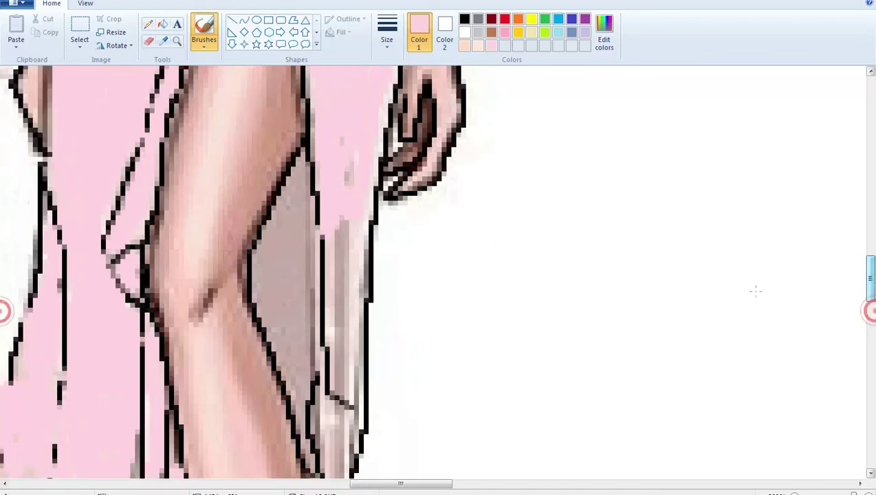
{"action": "left_click_drag", "start_coordinate": [347, 151], "coordinate": [348, 180]}
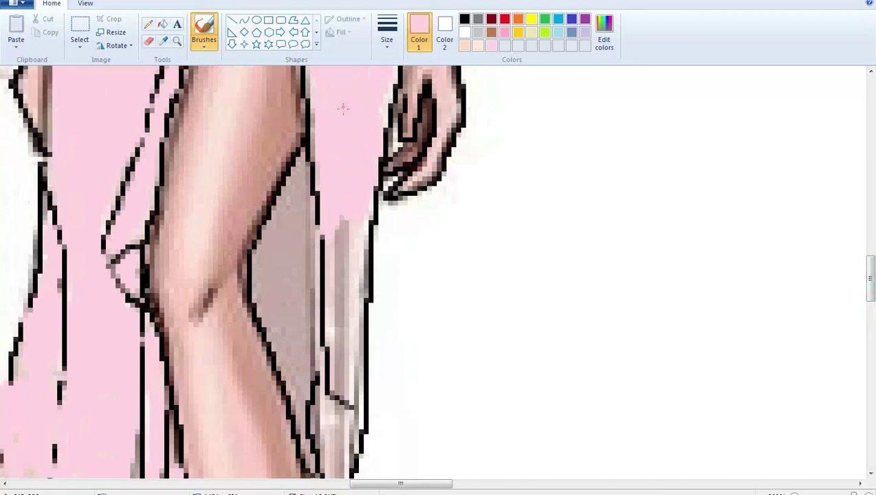
{"action": "left_click_drag", "start_coordinate": [342, 107], "coordinate": [336, 332]}
{"action": "left_click_drag", "start_coordinate": [342, 333], "coordinate": [344, 372]}
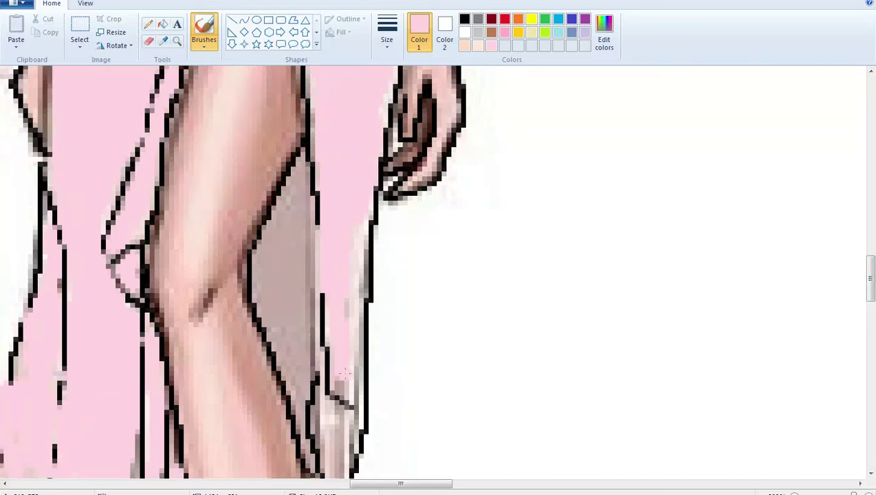
{"action": "left_click_drag", "start_coordinate": [348, 315], "coordinate": [359, 251]}
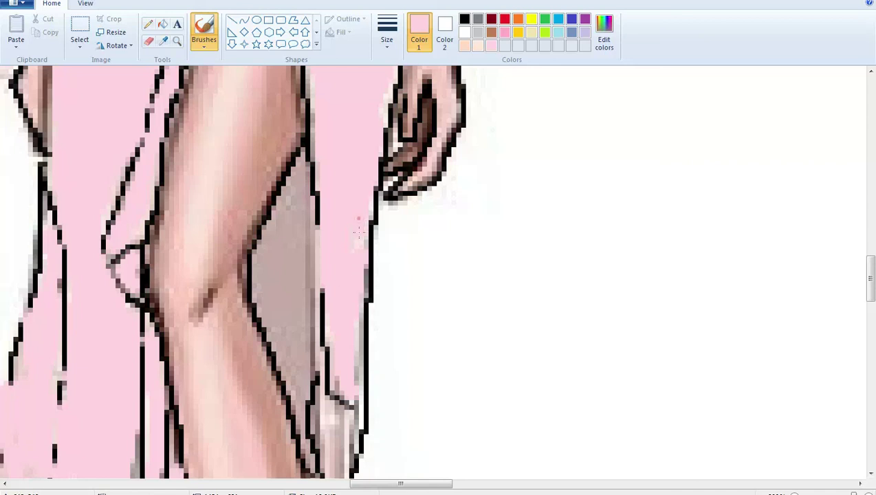
Step: Paint the grey inner skirt area behind the knee pale pink and touch up the right-hand panel's edge
{"action": "left_click_drag", "start_coordinate": [283, 229], "coordinate": [300, 178]}
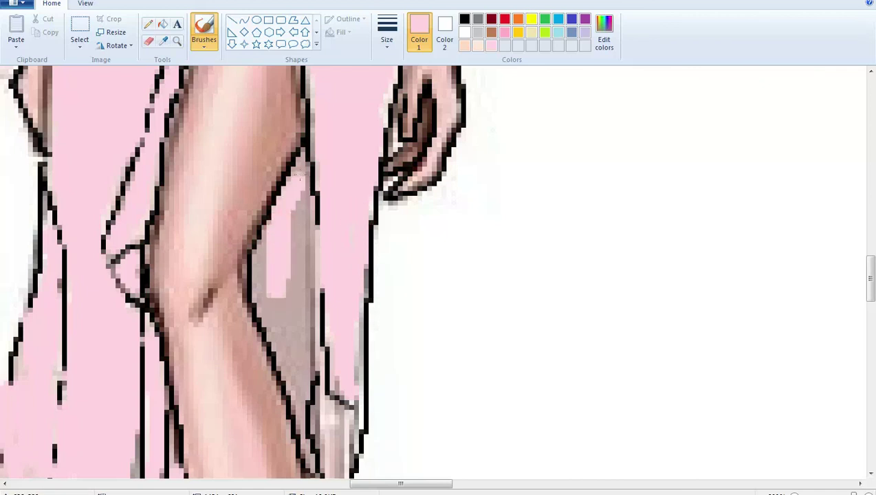
{"action": "mouse_move", "coordinate": [303, 210]}
{"action": "left_mouse_down"}
{"action": "mouse_move", "coordinate": [311, 306]}
{"action": "mouse_move", "coordinate": [303, 388]}
{"action": "mouse_move", "coordinate": [270, 328]}
{"action": "mouse_move", "coordinate": [260, 268]}
{"action": "left_mouse_up"}
{"action": "mouse_move", "coordinate": [277, 219]}
{"action": "left_mouse_down"}
{"action": "mouse_move", "coordinate": [290, 347]}
{"action": "mouse_move", "coordinate": [275, 287]}
{"action": "mouse_move", "coordinate": [281, 326]}
{"action": "mouse_move", "coordinate": [297, 226]}
{"action": "mouse_move", "coordinate": [300, 351]}
{"action": "left_mouse_up"}
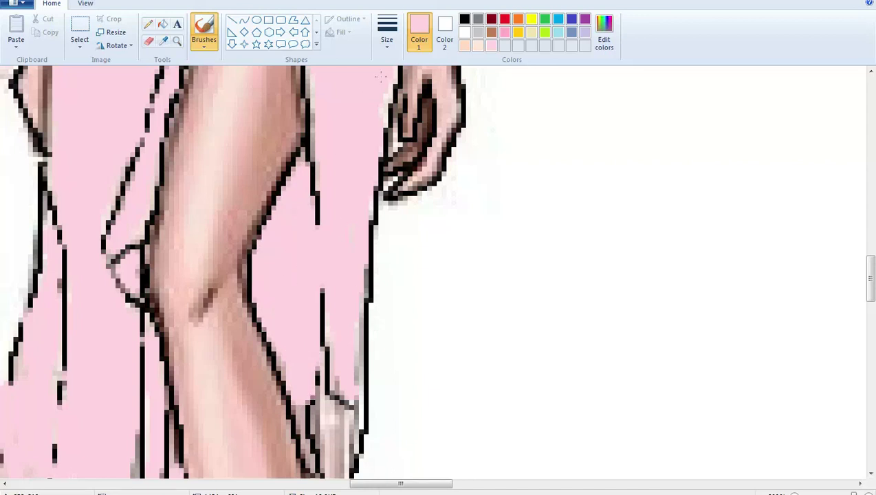
{"action": "left_click_drag", "start_coordinate": [381, 77], "coordinate": [380, 79]}
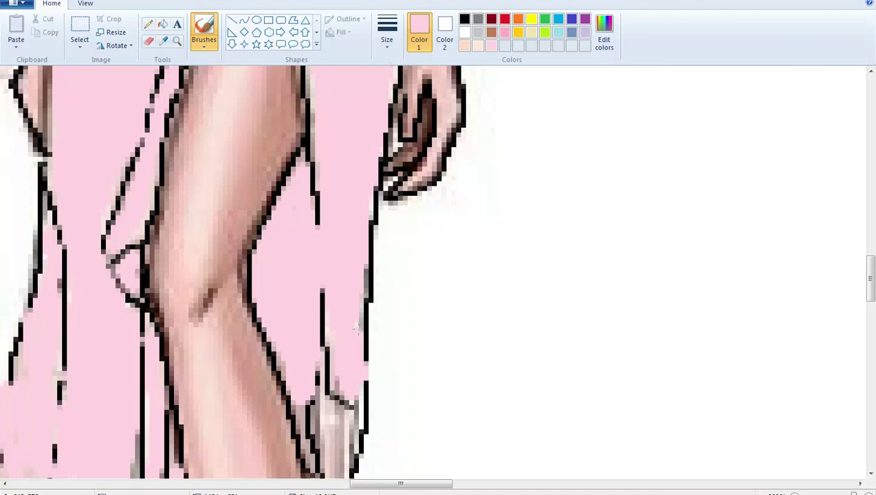
Step: Fill the right-hand skirt panel and the small fold beside the upper calf with pale pink
{"action": "left_click_drag", "start_coordinate": [870, 269], "coordinate": [870, 304]}
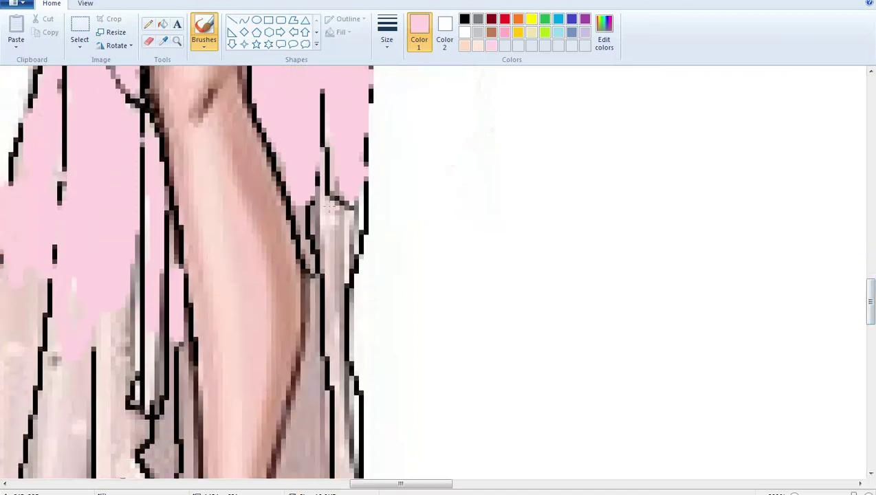
{"action": "mouse_move", "coordinate": [330, 203]}
{"action": "left_mouse_down"}
{"action": "mouse_move", "coordinate": [330, 326]}
{"action": "mouse_move", "coordinate": [348, 302]}
{"action": "left_mouse_up"}
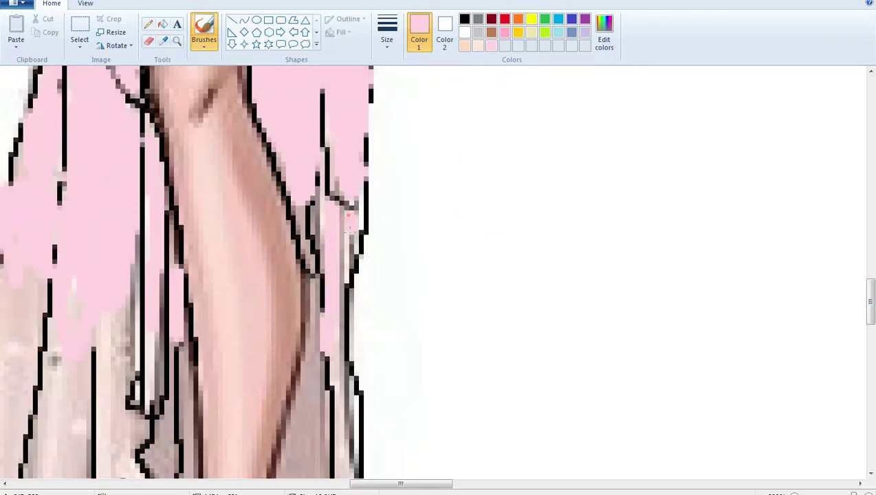
{"action": "mouse_move", "coordinate": [349, 219]}
{"action": "left_mouse_down"}
{"action": "mouse_move", "coordinate": [333, 273]}
{"action": "mouse_move", "coordinate": [344, 251]}
{"action": "left_mouse_up"}
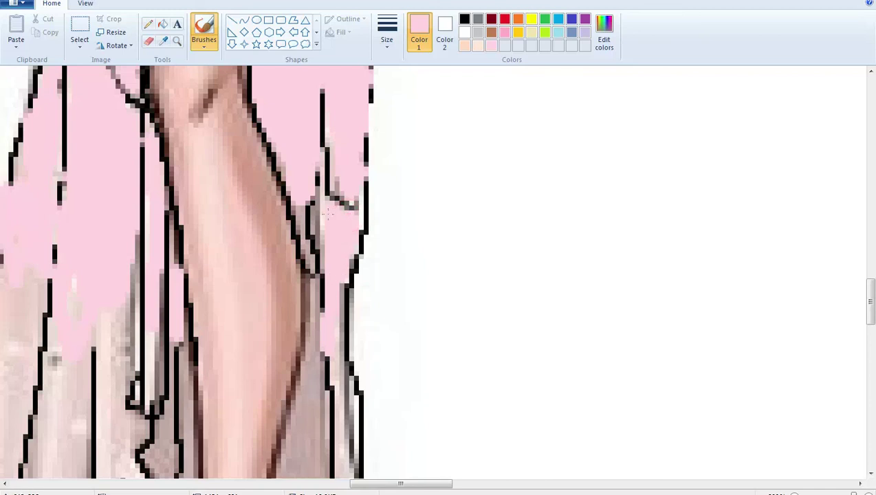
{"action": "left_click_drag", "start_coordinate": [327, 215], "coordinate": [315, 227]}
{"action": "mouse_move", "coordinate": [312, 304]}
{"action": "left_mouse_down"}
{"action": "mouse_move", "coordinate": [315, 323]}
{"action": "mouse_move", "coordinate": [317, 284]}
{"action": "left_mouse_up"}
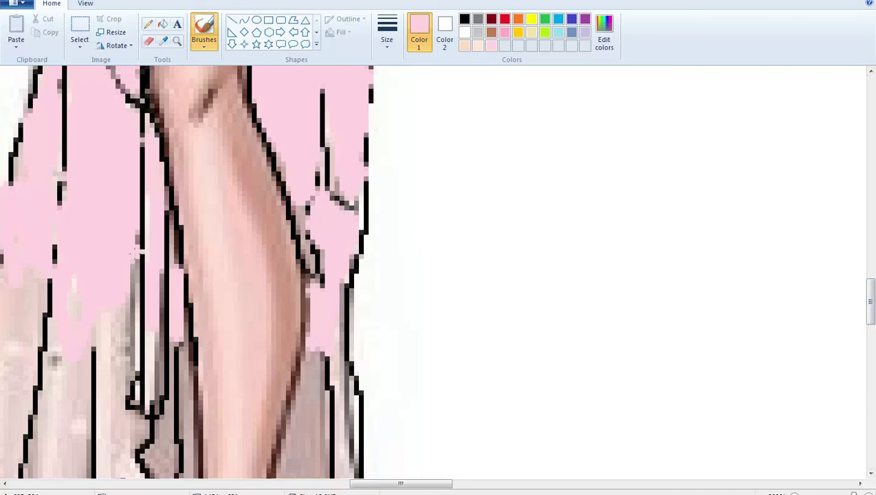
Step: Paint the outermost left-hand skirt panel and the narrow strips along the shin pale pink
{"action": "mouse_move", "coordinate": [168, 235]}
{"action": "left_mouse_down"}
{"action": "mouse_move", "coordinate": [167, 266]}
{"action": "mouse_move", "coordinate": [165, 234]}
{"action": "left_mouse_up"}
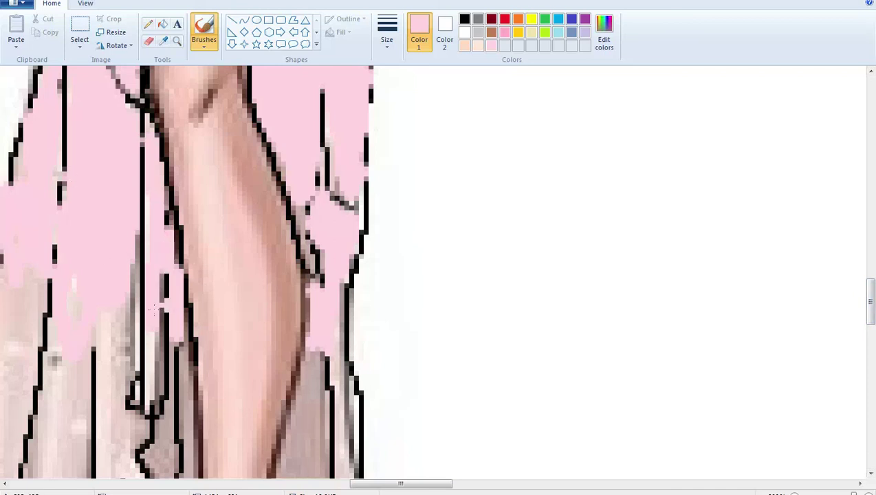
{"action": "left_click_drag", "start_coordinate": [409, 485], "coordinate": [373, 484]}
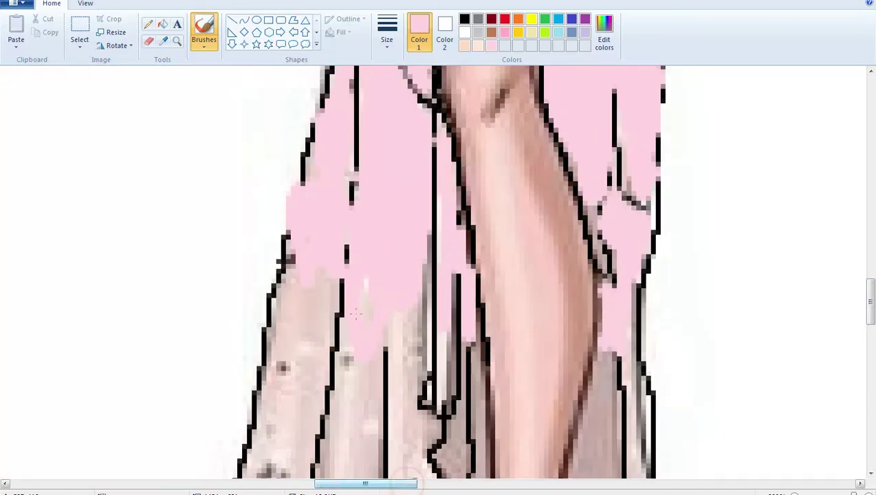
{"action": "mouse_move", "coordinate": [321, 153]}
{"action": "left_mouse_down"}
{"action": "mouse_move", "coordinate": [307, 178]}
{"action": "mouse_move", "coordinate": [261, 406]}
{"action": "mouse_move", "coordinate": [310, 289]}
{"action": "left_mouse_up"}
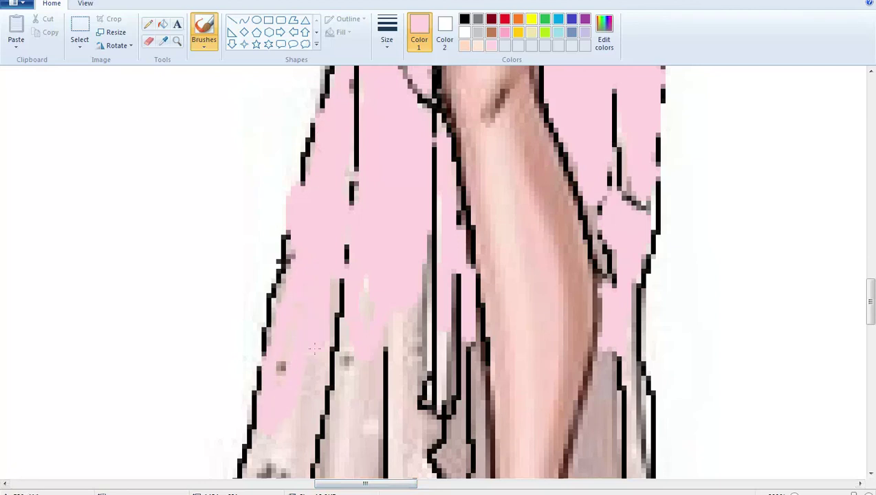
{"action": "left_click_drag", "start_coordinate": [475, 352], "coordinate": [475, 427]}
Step: Continue the pale pink down the right-hand skirt panel and the grey inner area behind the lower calf
{"action": "scroll", "coordinate": [2, 321], "scroll_direction": "down", "scroll_amount": 3}
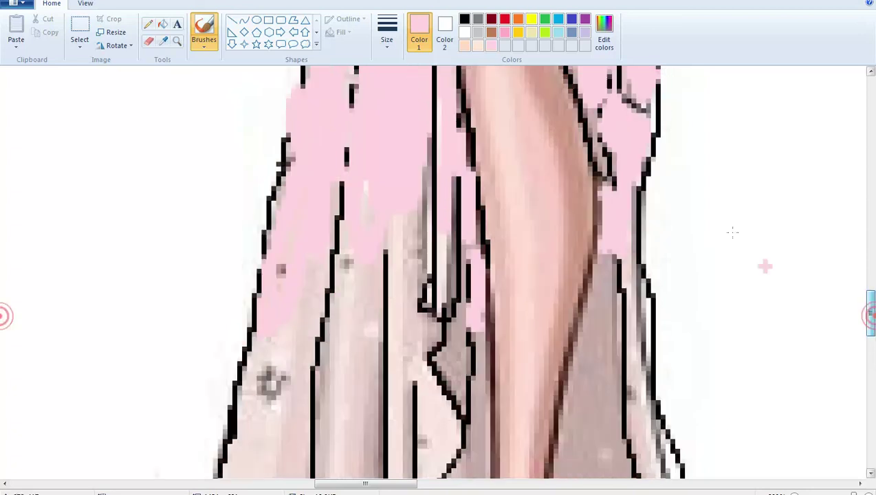
{"action": "mouse_move", "coordinate": [589, 104]}
{"action": "left_mouse_down"}
{"action": "mouse_move", "coordinate": [588, 120]}
{"action": "mouse_move", "coordinate": [592, 96]}
{"action": "left_mouse_up"}
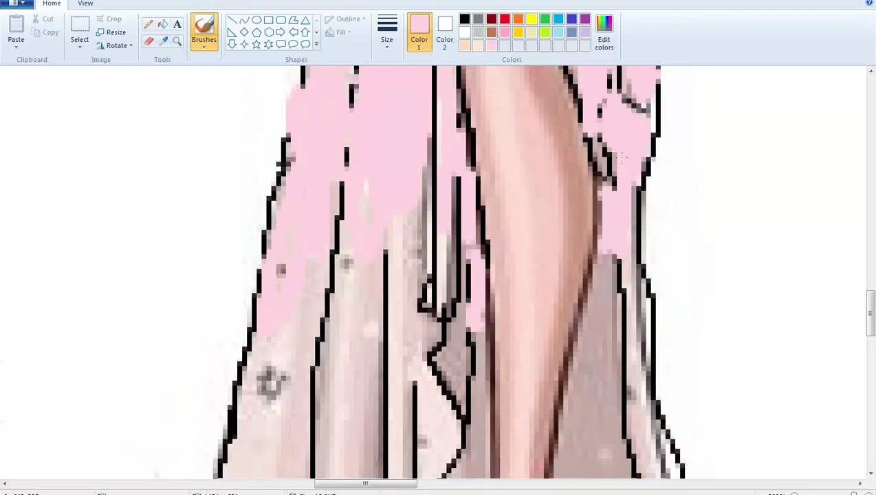
{"action": "mouse_move", "coordinate": [616, 173]}
{"action": "left_mouse_down"}
{"action": "mouse_move", "coordinate": [621, 230]}
{"action": "mouse_move", "coordinate": [630, 191]}
{"action": "left_mouse_up"}
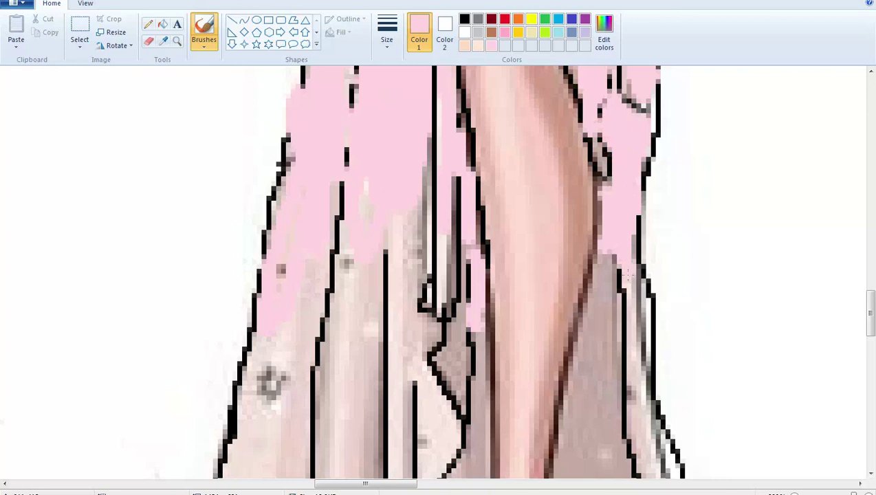
{"action": "mouse_move", "coordinate": [627, 275]}
{"action": "left_mouse_down"}
{"action": "mouse_move", "coordinate": [628, 388]}
{"action": "mouse_move", "coordinate": [644, 308]}
{"action": "left_mouse_up"}
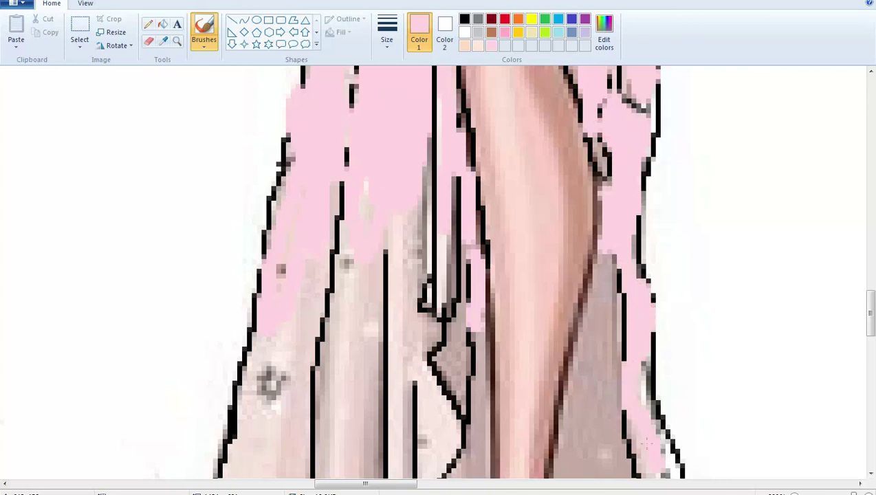
{"action": "mouse_move", "coordinate": [647, 443]}
{"action": "left_mouse_down"}
{"action": "mouse_move", "coordinate": [642, 363]}
{"action": "mouse_move", "coordinate": [618, 327]}
{"action": "mouse_move", "coordinate": [591, 358]}
{"action": "mouse_move", "coordinate": [605, 245]}
{"action": "mouse_move", "coordinate": [581, 412]}
{"action": "mouse_move", "coordinate": [586, 351]}
{"action": "left_mouse_up"}
{"action": "mouse_move", "coordinate": [596, 415]}
{"action": "left_mouse_down"}
{"action": "mouse_move", "coordinate": [614, 351]}
{"action": "mouse_move", "coordinate": [602, 316]}
{"action": "mouse_move", "coordinate": [601, 421]}
{"action": "mouse_move", "coordinate": [561, 377]}
{"action": "left_mouse_up"}
Step: Fill the folded slit edge beside the shin and the shaded pleat next to it with pale pink
{"action": "mouse_move", "coordinate": [462, 337]}
{"action": "left_mouse_down"}
{"action": "mouse_move", "coordinate": [447, 342]}
{"action": "mouse_move", "coordinate": [462, 313]}
{"action": "mouse_move", "coordinate": [444, 364]}
{"action": "mouse_move", "coordinate": [454, 399]}
{"action": "mouse_move", "coordinate": [467, 334]}
{"action": "left_mouse_up"}
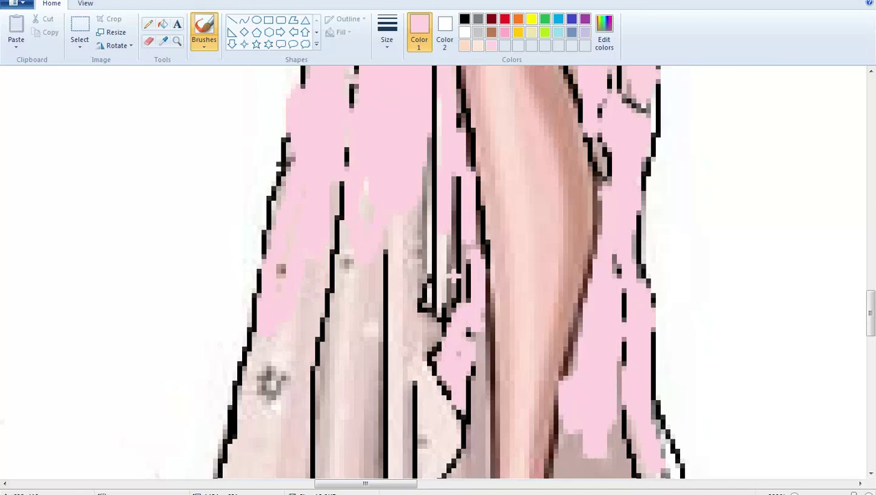
{"action": "left_click_drag", "start_coordinate": [443, 298], "coordinate": [443, 266]}
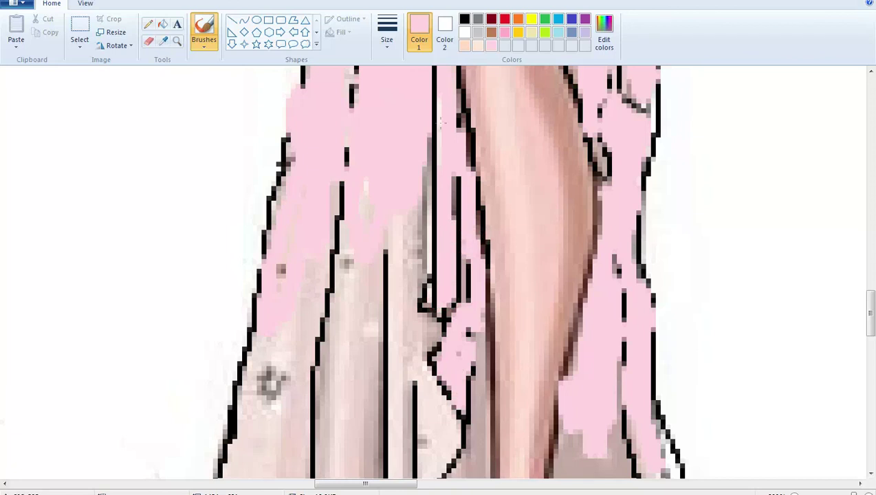
{"action": "left_click_drag", "start_coordinate": [420, 136], "coordinate": [426, 243]}
{"action": "left_click_drag", "start_coordinate": [418, 198], "coordinate": [405, 305]}
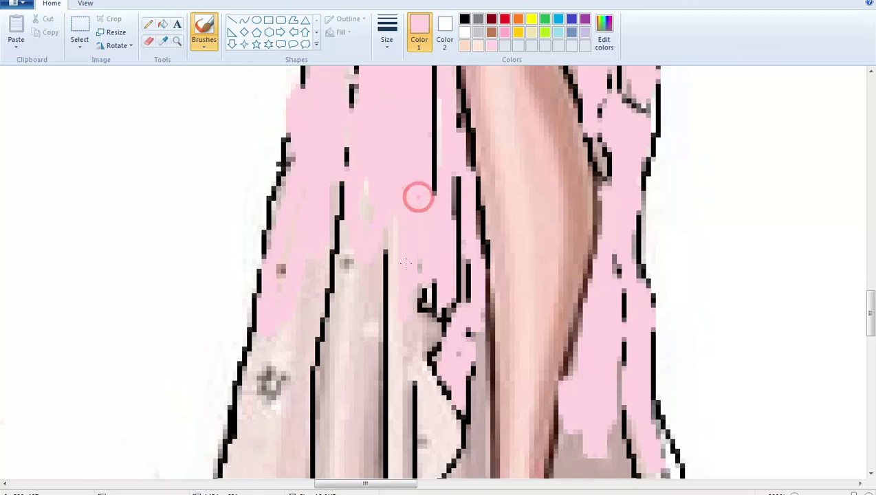
Step: Fill the skirt panels left of the shin with pale pink down to calf level, switching to a thicker brush
{"action": "mouse_move", "coordinate": [400, 216]}
{"action": "left_mouse_down"}
{"action": "mouse_move", "coordinate": [404, 262]}
{"action": "mouse_move", "coordinate": [392, 293]}
{"action": "left_mouse_up"}
{"action": "left_click_drag", "start_coordinate": [365, 233], "coordinate": [368, 201]}
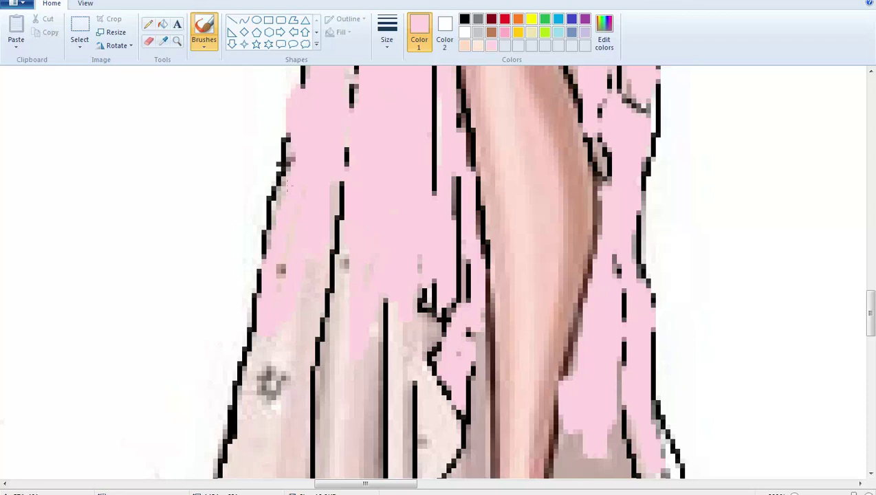
{"action": "left_click", "coordinate": [387, 34]}
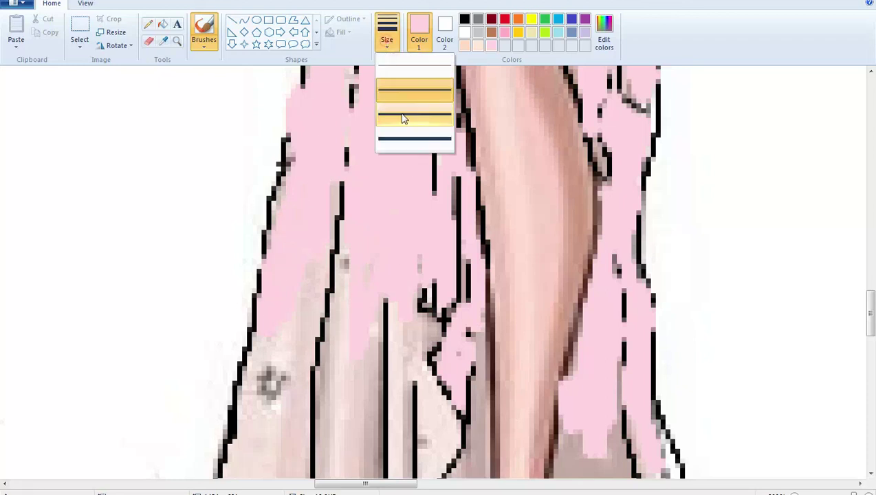
{"action": "left_click", "coordinate": [409, 126]}
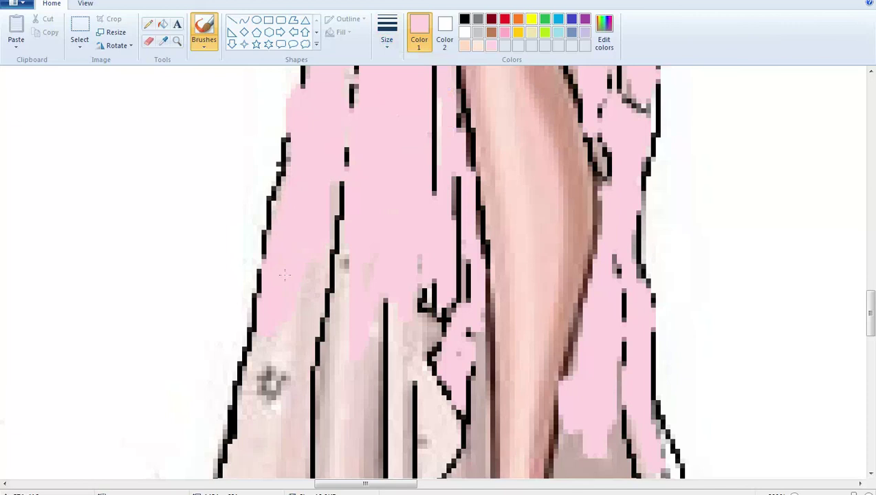
{"action": "left_click_drag", "start_coordinate": [276, 329], "coordinate": [268, 418]}
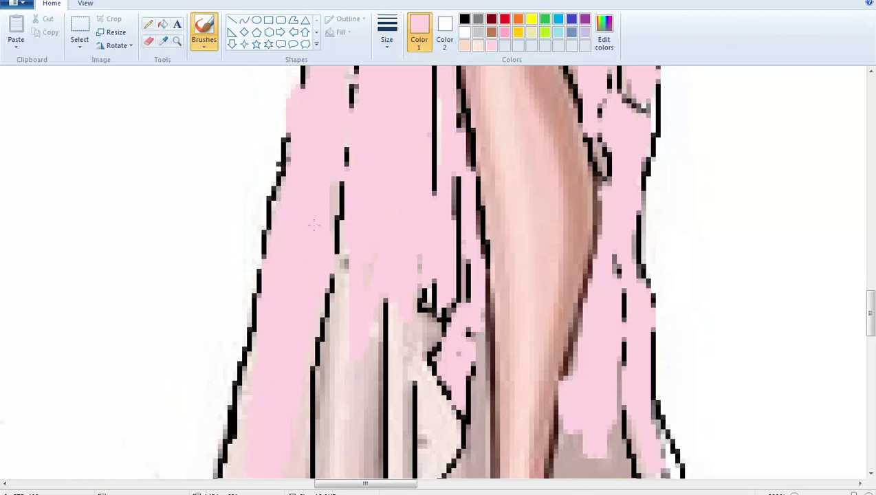
{"action": "mouse_move", "coordinate": [314, 225]}
{"action": "left_mouse_down"}
{"action": "mouse_move", "coordinate": [330, 145]}
{"action": "mouse_move", "coordinate": [344, 127]}
{"action": "left_mouse_up"}
{"action": "mouse_move", "coordinate": [367, 300]}
{"action": "left_mouse_down"}
{"action": "mouse_move", "coordinate": [344, 318]}
{"action": "mouse_move", "coordinate": [346, 242]}
{"action": "mouse_move", "coordinate": [411, 258]}
{"action": "left_mouse_up"}
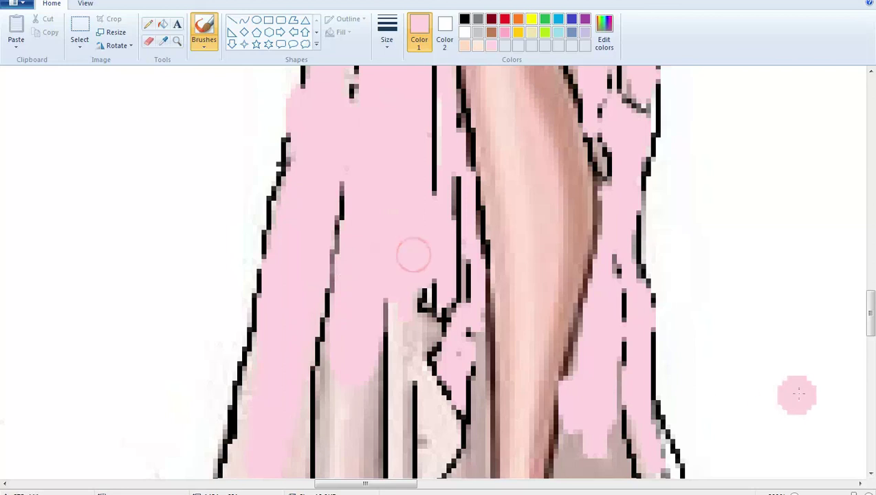
Step: Extend the pale pink down the two left-hand skirt panels toward the train and cover the remaining gaps along their outlines
{"action": "scroll", "coordinate": [4, 336], "scroll_direction": "down", "scroll_amount": 5}
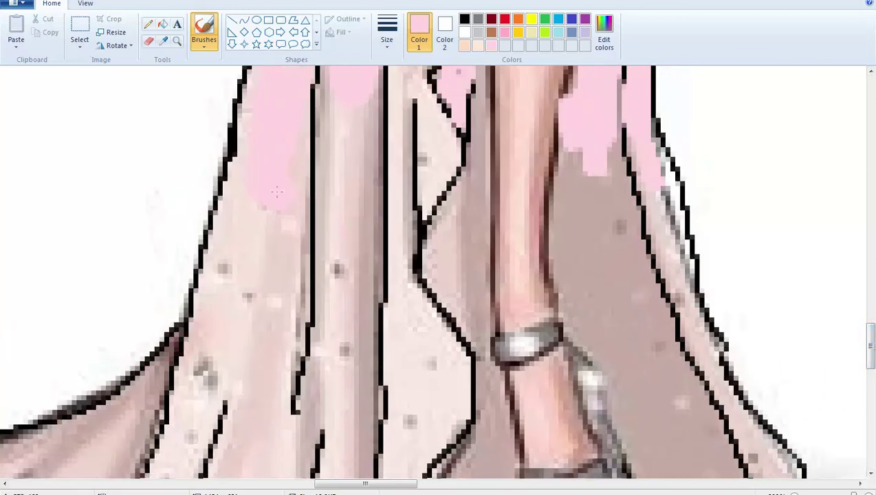
{"action": "mouse_move", "coordinate": [275, 191]}
{"action": "left_mouse_down"}
{"action": "mouse_move", "coordinate": [231, 399]}
{"action": "mouse_move", "coordinate": [222, 289]}
{"action": "mouse_move", "coordinate": [239, 220]}
{"action": "left_mouse_up"}
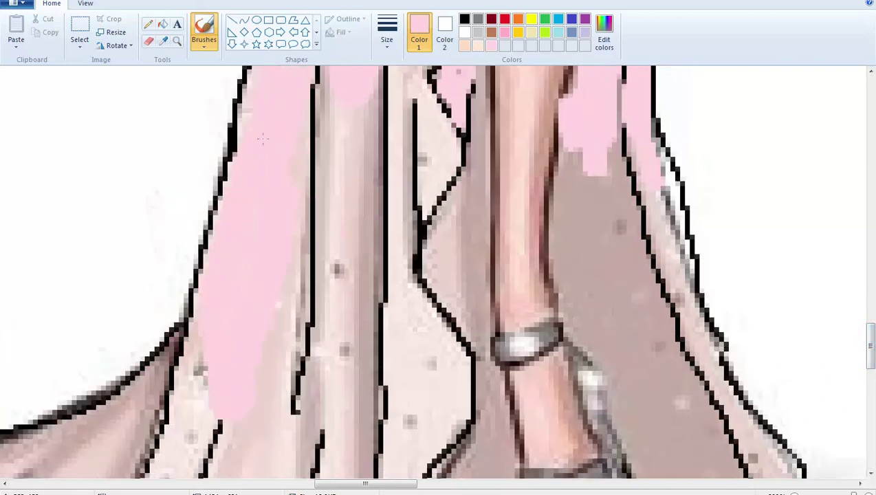
{"action": "mouse_move", "coordinate": [272, 126]}
{"action": "left_mouse_down"}
{"action": "mouse_move", "coordinate": [285, 245]}
{"action": "mouse_move", "coordinate": [261, 451]}
{"action": "mouse_move", "coordinate": [324, 401]}
{"action": "mouse_move", "coordinate": [352, 234]}
{"action": "mouse_move", "coordinate": [342, 86]}
{"action": "mouse_move", "coordinate": [327, 303]}
{"action": "mouse_move", "coordinate": [340, 298]}
{"action": "mouse_move", "coordinate": [325, 395]}
{"action": "mouse_move", "coordinate": [366, 313]}
{"action": "left_mouse_up"}
{"action": "left_click_drag", "start_coordinate": [871, 363], "coordinate": [799, 342]}
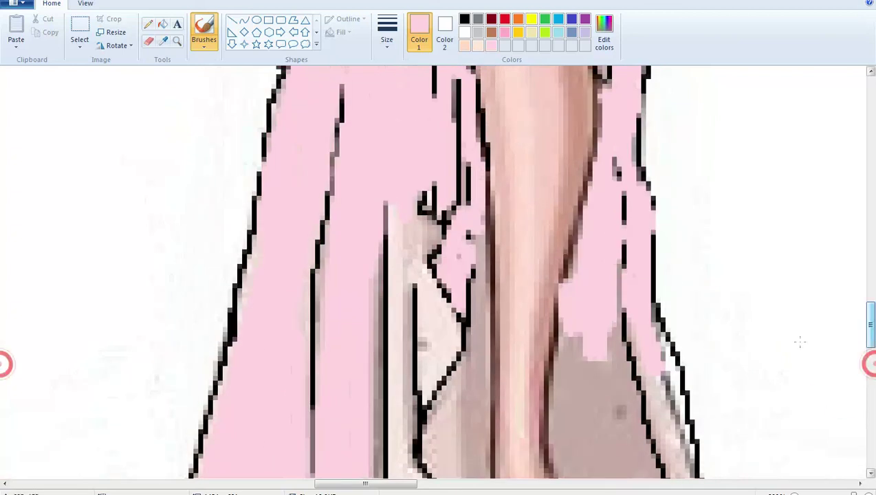
{"action": "left_click_drag", "start_coordinate": [341, 253], "coordinate": [327, 309]}
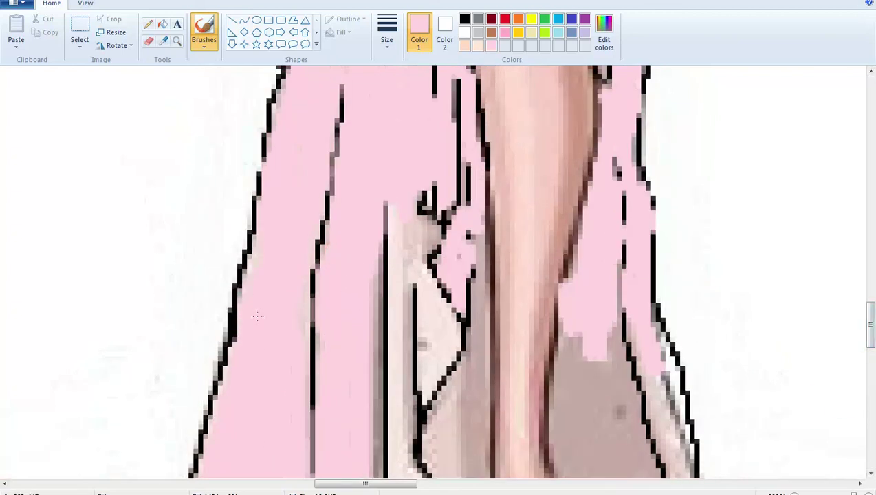
{"action": "left_click_drag", "start_coordinate": [276, 270], "coordinate": [255, 267]}
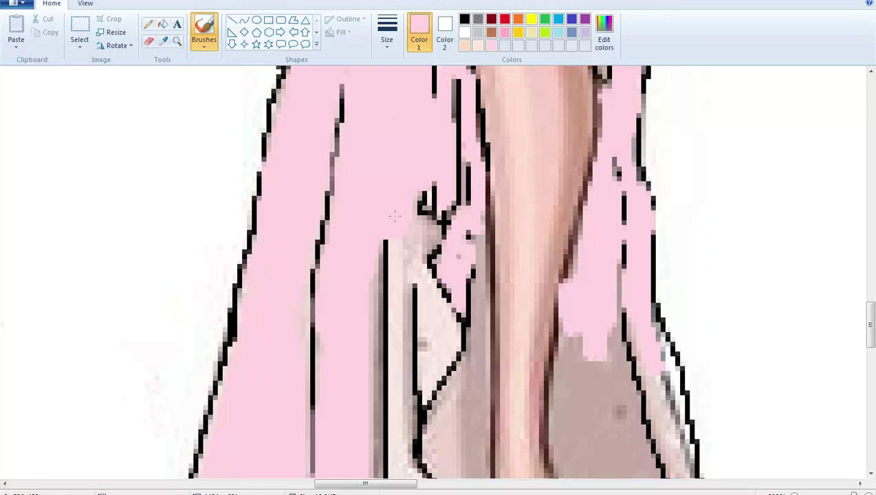
Step: Paint the top of the narrow pleat and the middle of the pointed slit fold pale pink, undoing the stray stroke
{"action": "left_click_drag", "start_coordinate": [406, 215], "coordinate": [409, 253]}
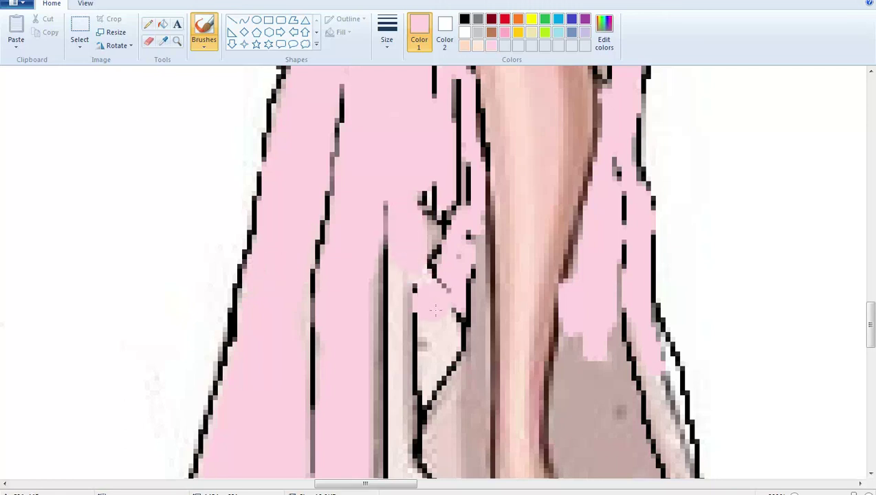
{"action": "left_click", "coordinate": [440, 333]}
{"action": "left_click", "coordinate": [434, 344]}
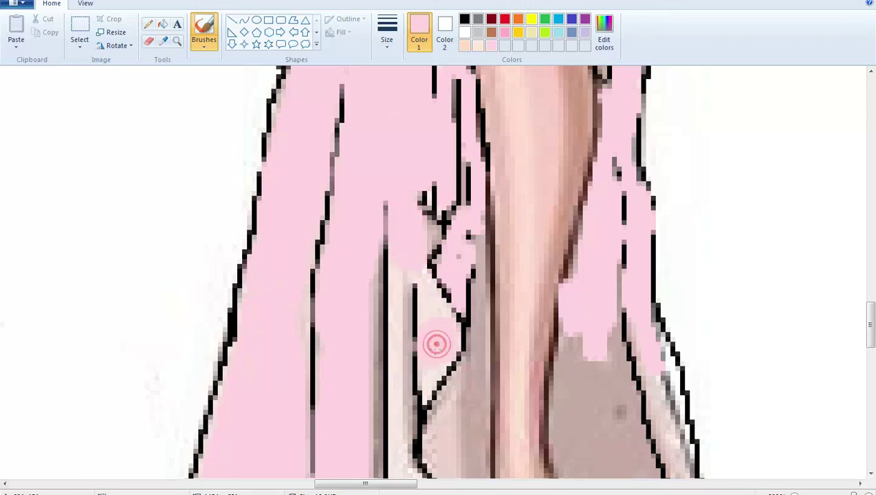
{"action": "left_click", "coordinate": [511, 349]}
{"action": "key", "text": "ctrl+z"}
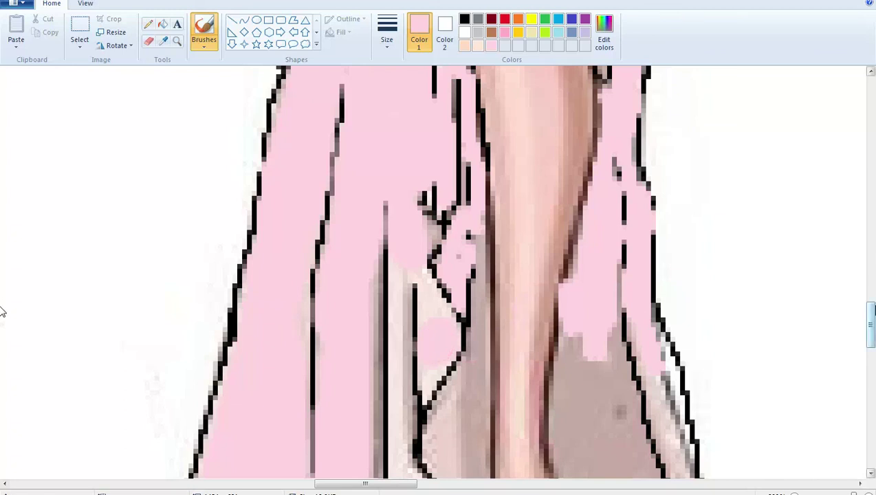
Step: Fill the grey inner skirt behind the lower calf and the strip between the slit edge and the shin with pale pink
{"action": "scroll", "coordinate": [2, 311], "scroll_direction": "down", "scroll_amount": 5}
{"action": "mouse_move", "coordinate": [593, 150]}
{"action": "left_mouse_down"}
{"action": "mouse_move", "coordinate": [643, 373]}
{"action": "mouse_move", "coordinate": [660, 358]}
{"action": "mouse_move", "coordinate": [574, 237]}
{"action": "mouse_move", "coordinate": [560, 172]}
{"action": "mouse_move", "coordinate": [612, 165]}
{"action": "mouse_move", "coordinate": [636, 323]}
{"action": "mouse_move", "coordinate": [618, 206]}
{"action": "mouse_move", "coordinate": [650, 296]}
{"action": "mouse_move", "coordinate": [630, 252]}
{"action": "mouse_move", "coordinate": [621, 270]}
{"action": "mouse_move", "coordinate": [669, 369]}
{"action": "left_mouse_up"}
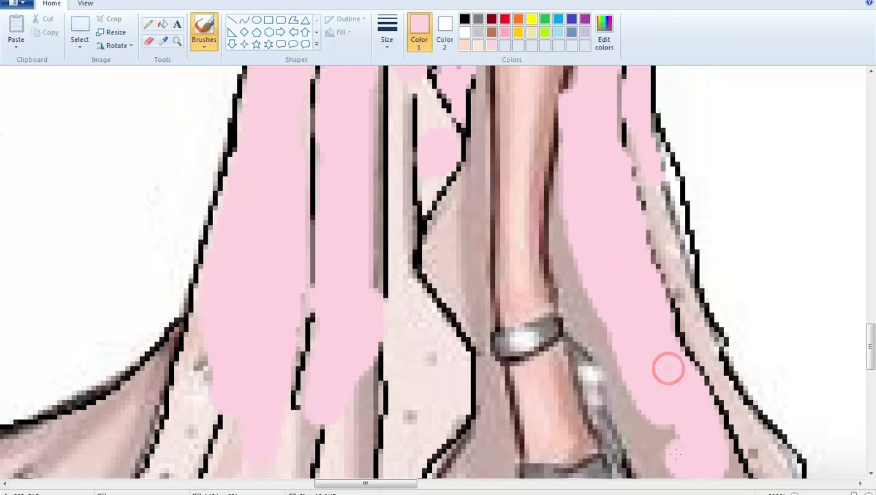
{"action": "mouse_move", "coordinate": [676, 454]}
{"action": "left_mouse_down"}
{"action": "mouse_move", "coordinate": [650, 433]}
{"action": "mouse_move", "coordinate": [594, 329]}
{"action": "mouse_move", "coordinate": [570, 262]}
{"action": "mouse_move", "coordinate": [572, 228]}
{"action": "left_mouse_up"}
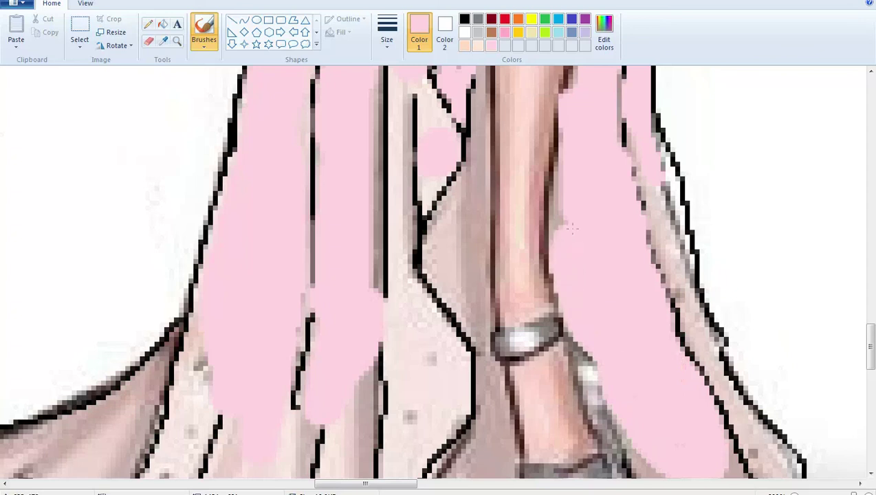
{"action": "mouse_move", "coordinate": [470, 270]}
{"action": "left_mouse_down"}
{"action": "mouse_move", "coordinate": [471, 286]}
{"action": "mouse_move", "coordinate": [449, 236]}
{"action": "mouse_move", "coordinate": [469, 171]}
{"action": "mouse_move", "coordinate": [478, 299]}
{"action": "mouse_move", "coordinate": [480, 143]}
{"action": "left_mouse_up"}
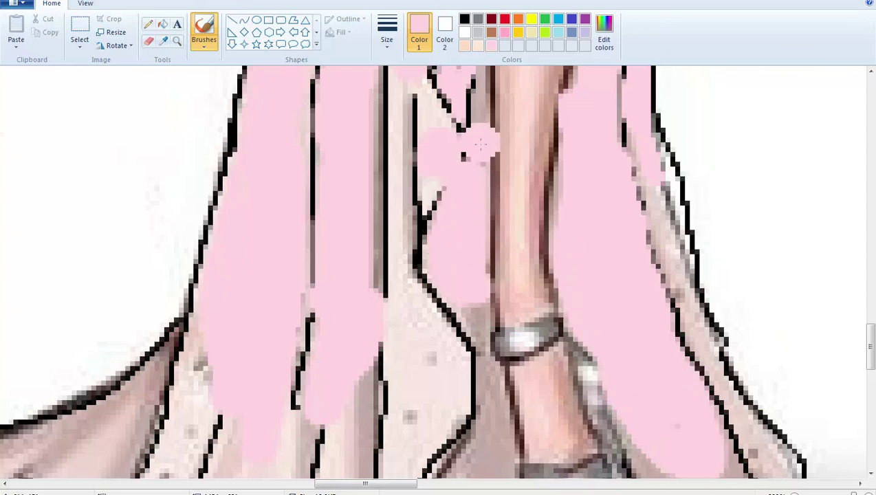
Step: Paint the inner skirt area in front of the ankle and the right-hand panel's bottom hem corner pale pink
{"action": "left_click_drag", "start_coordinate": [870, 355], "coordinate": [870, 370]}
{"action": "mouse_move", "coordinate": [491, 390]}
{"action": "left_mouse_down"}
{"action": "mouse_move", "coordinate": [443, 389]}
{"action": "mouse_move", "coordinate": [432, 376]}
{"action": "mouse_move", "coordinate": [477, 330]}
{"action": "mouse_move", "coordinate": [505, 393]}
{"action": "mouse_move", "coordinate": [474, 410]}
{"action": "mouse_move", "coordinate": [485, 280]}
{"action": "left_mouse_up"}
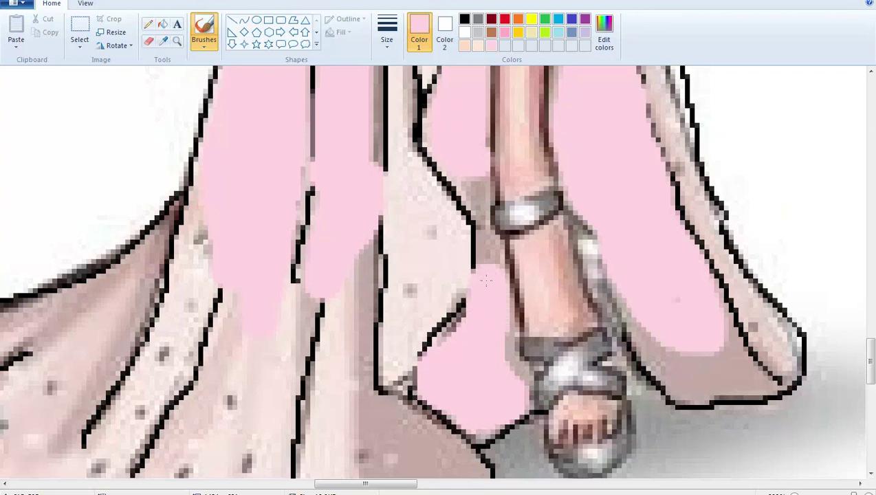
{"action": "mouse_move", "coordinate": [647, 330]}
{"action": "left_mouse_down"}
{"action": "mouse_move", "coordinate": [688, 385]}
{"action": "mouse_move", "coordinate": [733, 373]}
{"action": "mouse_move", "coordinate": [728, 347]}
{"action": "mouse_move", "coordinate": [688, 357]}
{"action": "mouse_move", "coordinate": [709, 326]}
{"action": "mouse_move", "coordinate": [749, 315]}
{"action": "mouse_move", "coordinate": [757, 326]}
{"action": "mouse_move", "coordinate": [762, 319]}
{"action": "mouse_move", "coordinate": [777, 364]}
{"action": "left_mouse_up"}
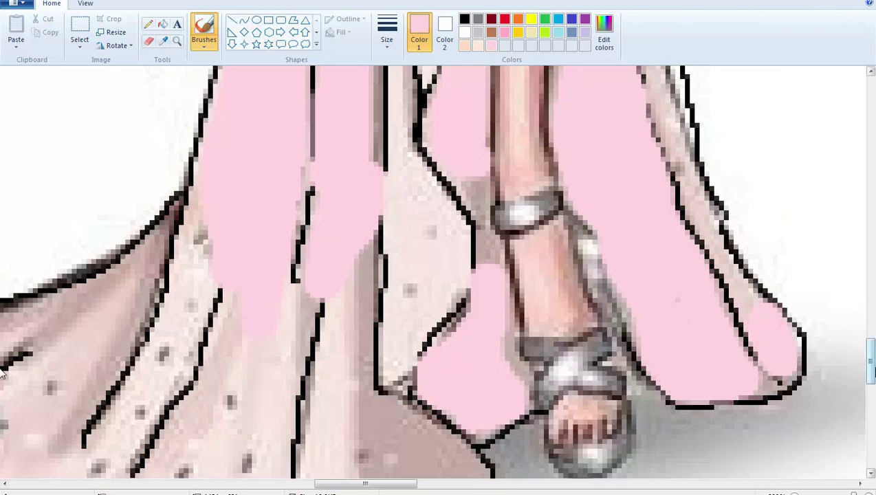
Step: Fill the remaining gaps in the folded slit edge beside the shin with pale pink, using a thinner brush for the details
{"action": "scroll", "coordinate": [2, 371], "scroll_direction": "up", "scroll_amount": 5}
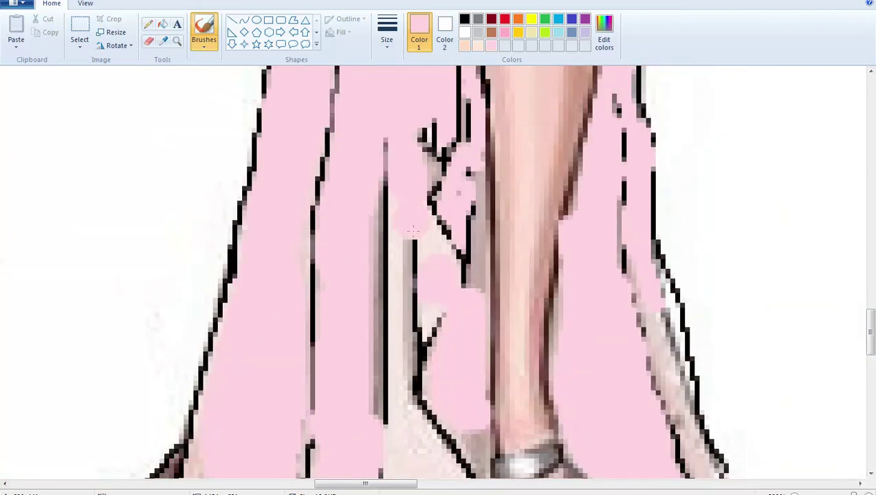
{"action": "left_click", "coordinate": [435, 250]}
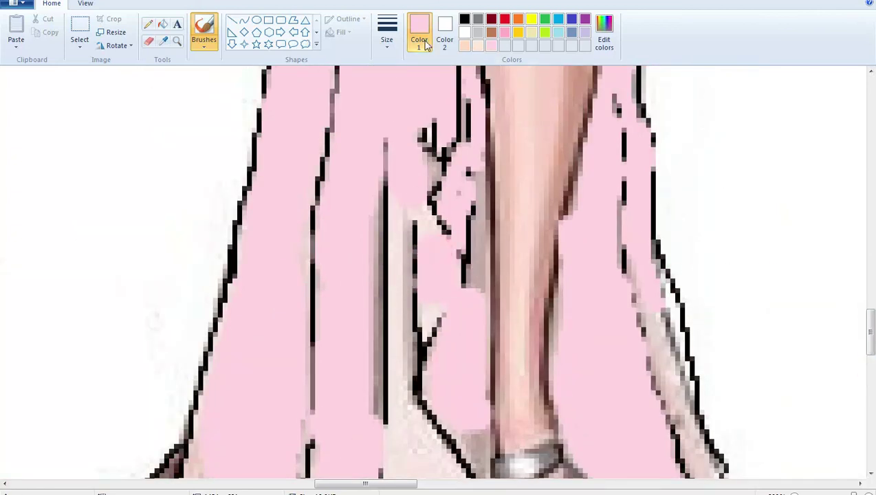
{"action": "left_click", "coordinate": [387, 31]}
{"action": "left_click", "coordinate": [416, 111]}
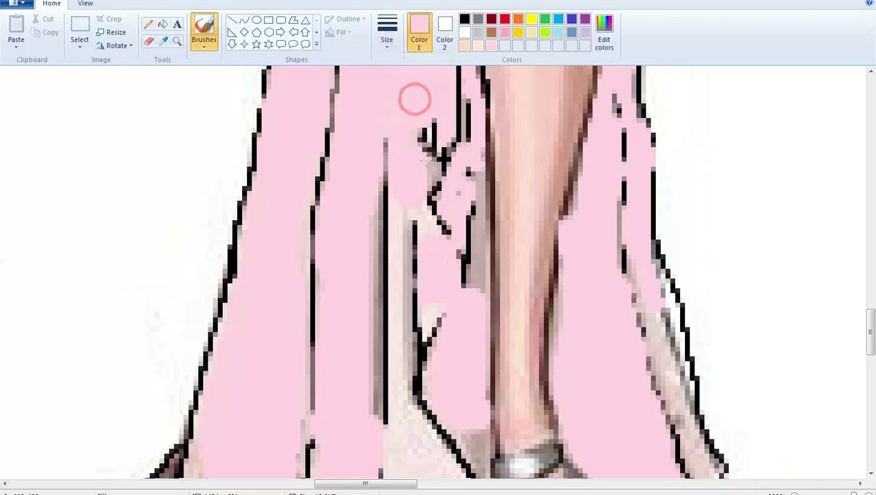
{"action": "mouse_move", "coordinate": [425, 161]}
{"action": "left_mouse_down"}
{"action": "mouse_move", "coordinate": [424, 186]}
{"action": "mouse_move", "coordinate": [473, 182]}
{"action": "mouse_move", "coordinate": [477, 286]}
{"action": "left_mouse_up"}
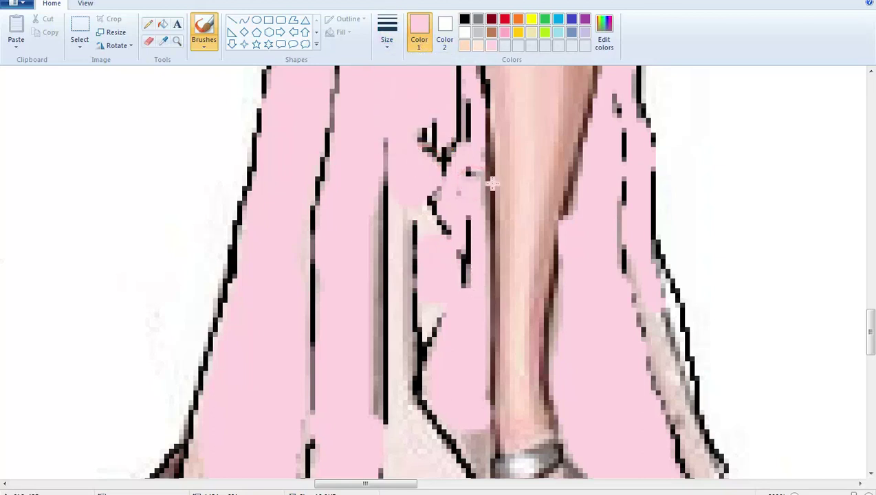
{"action": "left_click", "coordinate": [469, 166]}
Step: Fill the narrow outer strip of the right-hand skirt down to the hem and the grey gap beside the ankle strap with pale pink
{"action": "left_click_drag", "start_coordinate": [650, 329], "coordinate": [635, 299]}
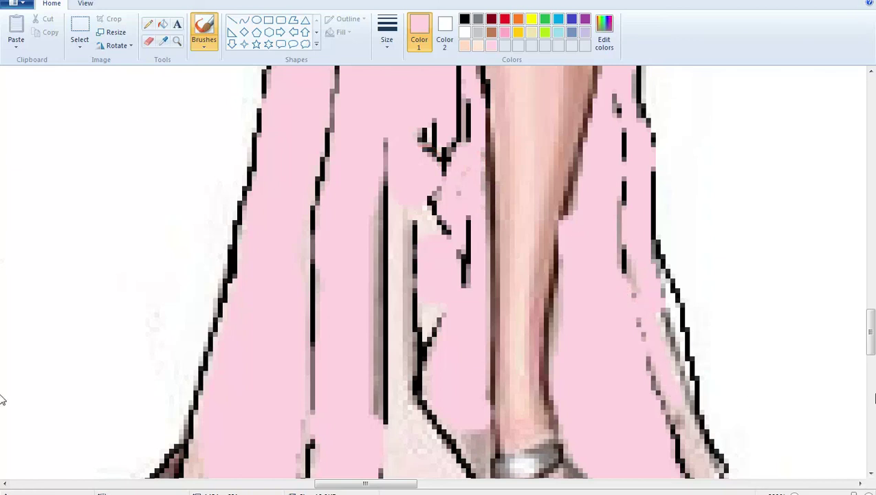
{"action": "left_click_drag", "start_coordinate": [869, 332], "coordinate": [869, 337]}
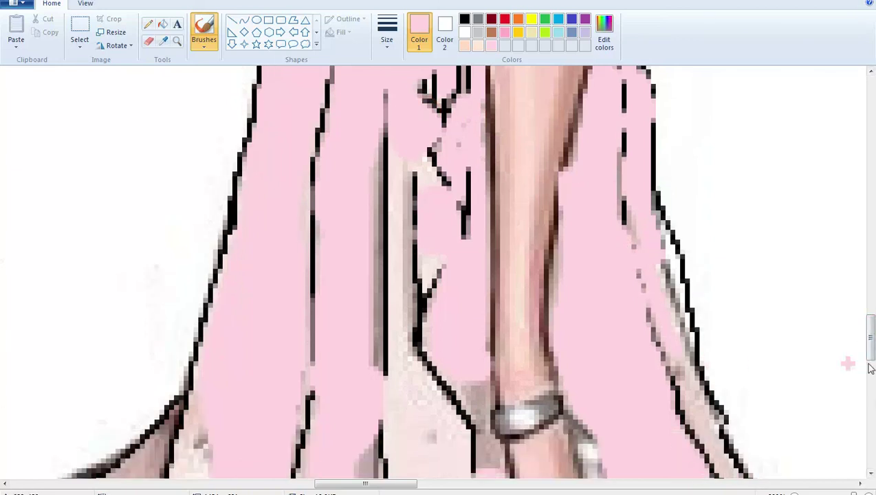
{"action": "scroll", "coordinate": [2, 351], "scroll_direction": "down", "scroll_amount": 3}
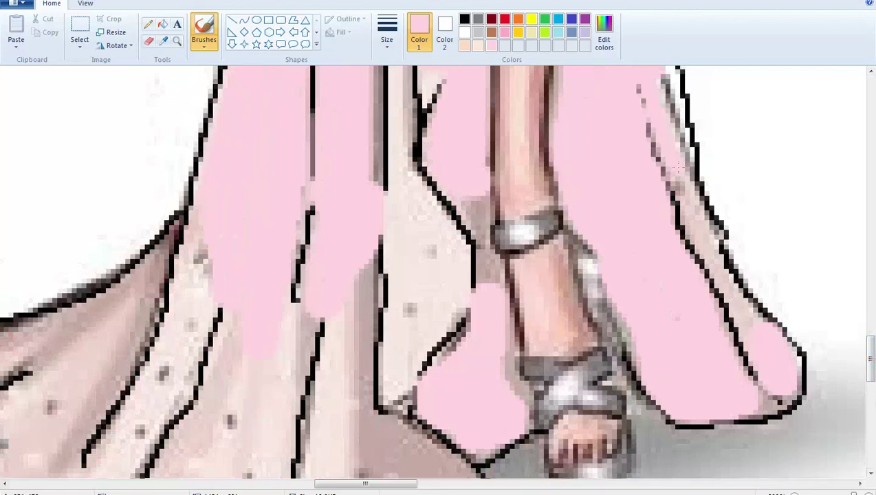
{"action": "left_click_drag", "start_coordinate": [678, 167], "coordinate": [756, 359]}
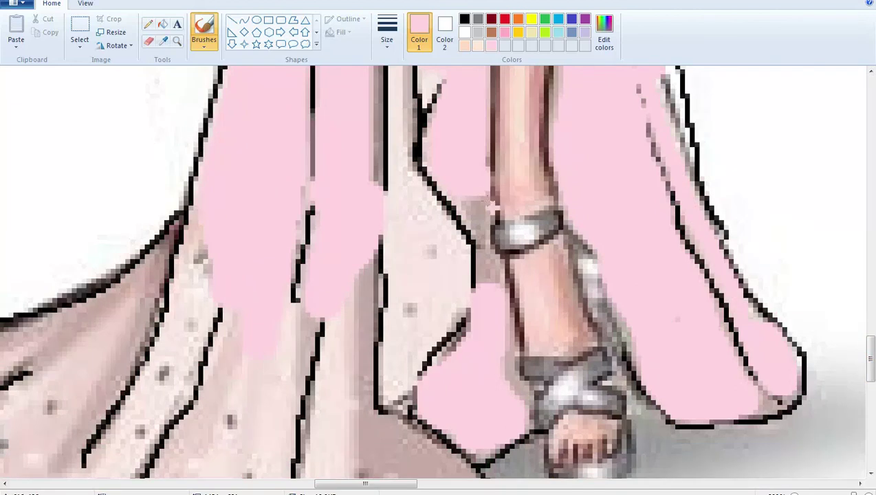
{"action": "left_click_drag", "start_coordinate": [472, 210], "coordinate": [470, 188]}
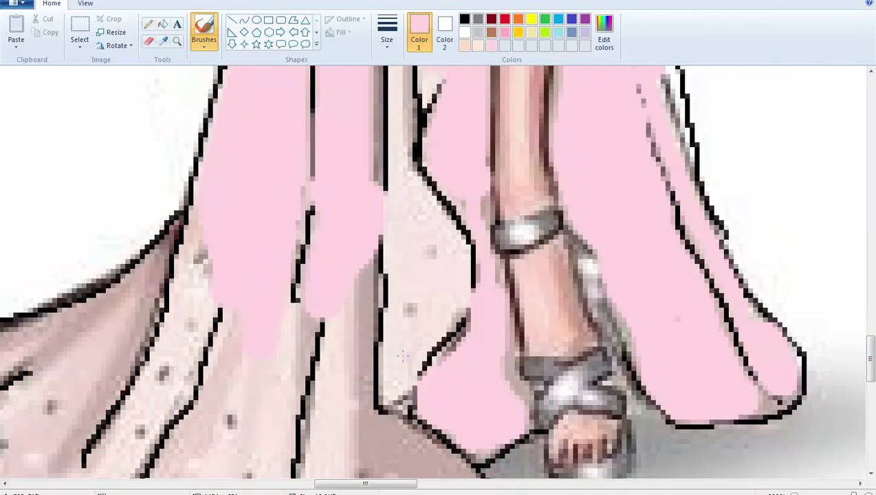
Step: Cover the shaded pleat and the beige strip along the slit edge above the ankle with pale pink
{"action": "left_click_drag", "start_coordinate": [403, 354], "coordinate": [421, 182]}
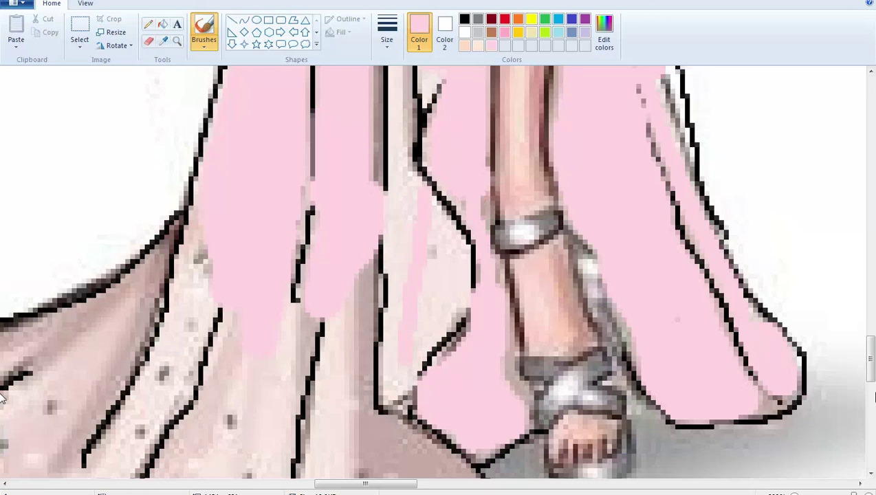
{"action": "scroll", "coordinate": [2, 398], "scroll_direction": "up", "scroll_amount": 5}
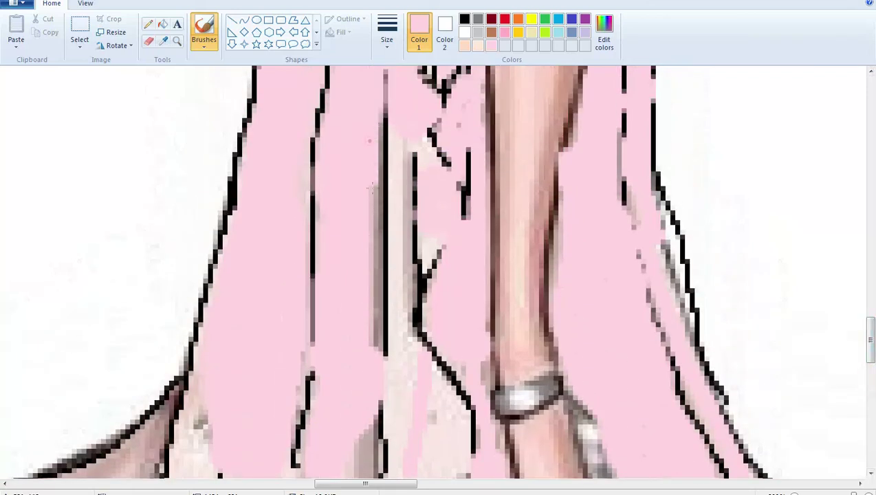
{"action": "left_click_drag", "start_coordinate": [371, 184], "coordinate": [374, 350]}
{"action": "left_click_drag", "start_coordinate": [398, 174], "coordinate": [384, 370]}
{"action": "left_click", "coordinate": [419, 279]}
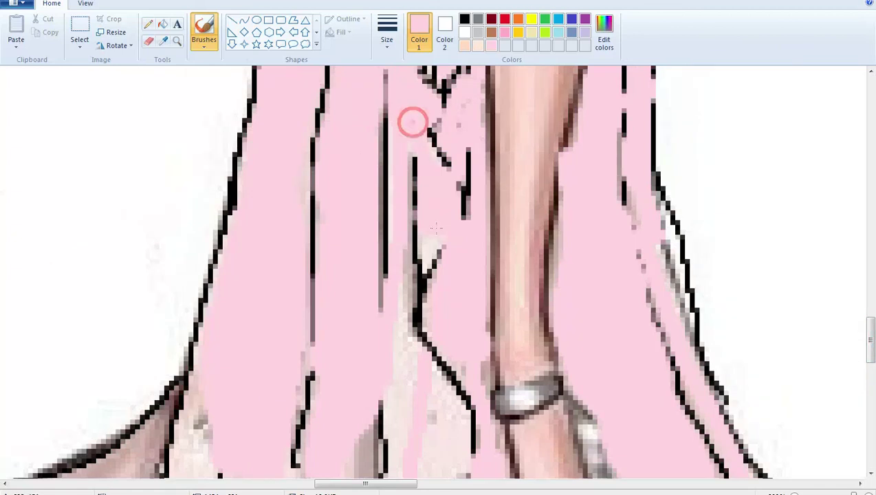
{"action": "left_click_drag", "start_coordinate": [430, 237], "coordinate": [398, 372]}
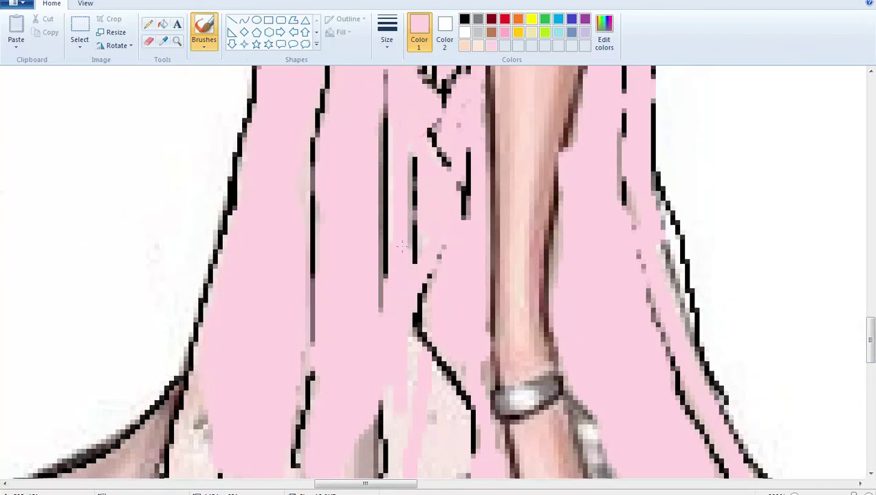
{"action": "left_click_drag", "start_coordinate": [402, 247], "coordinate": [399, 207]}
Step: Fill the beige area inside the folded slit edge beside the ankle strap with pale pink
{"action": "left_click_drag", "start_coordinate": [869, 340], "coordinate": [869, 357]}
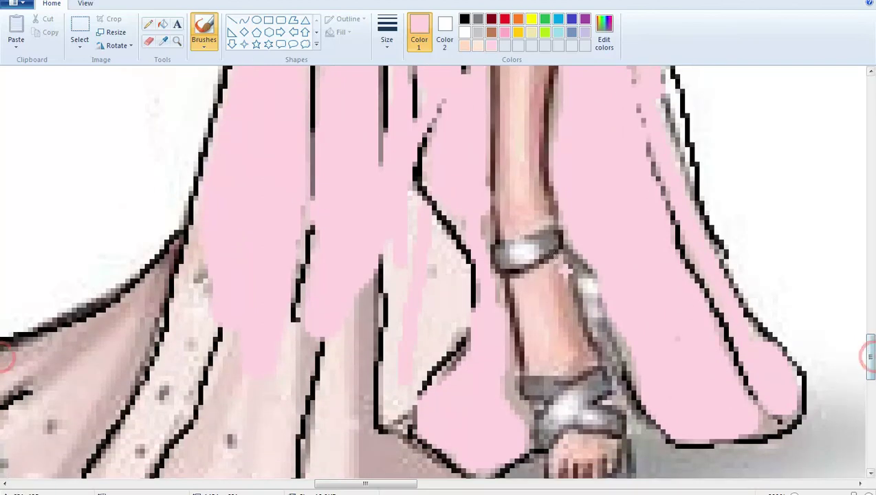
{"action": "mouse_move", "coordinate": [406, 185]}
{"action": "left_mouse_down"}
{"action": "mouse_move", "coordinate": [390, 316]}
{"action": "mouse_move", "coordinate": [390, 249]}
{"action": "left_mouse_up"}
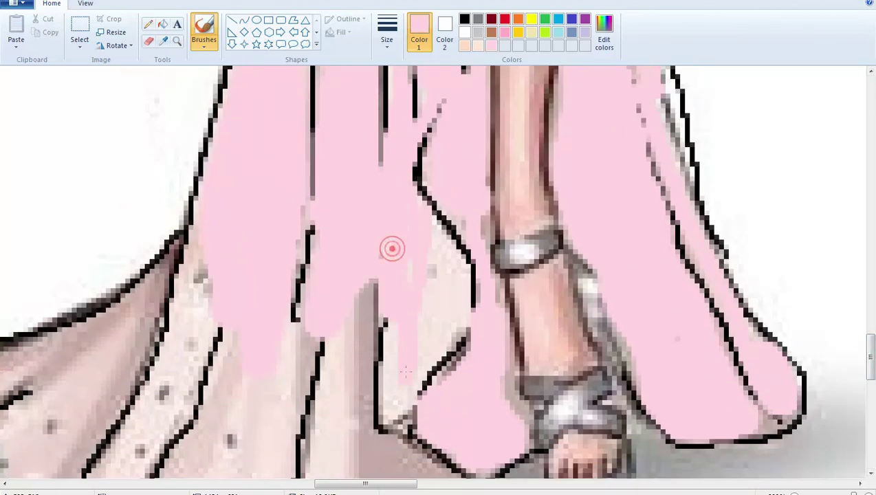
{"action": "left_click_drag", "start_coordinate": [406, 372], "coordinate": [392, 381]}
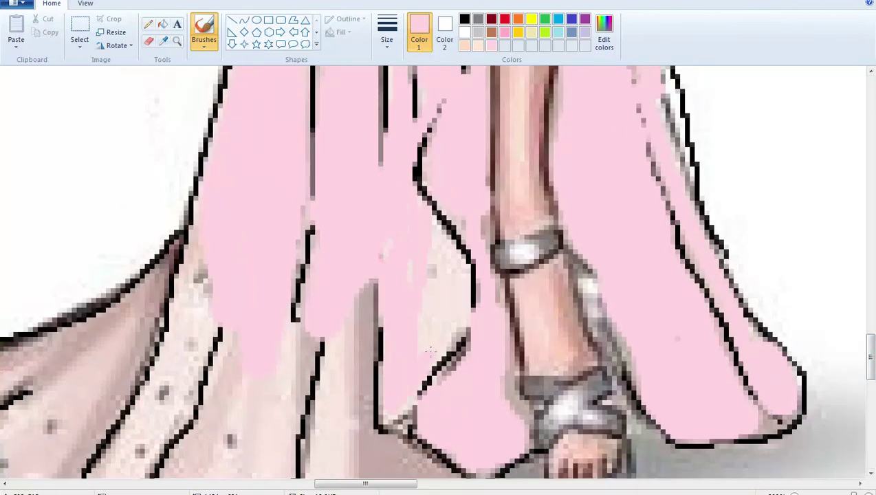
{"action": "left_click_drag", "start_coordinate": [459, 314], "coordinate": [457, 259]}
{"action": "left_click_drag", "start_coordinate": [425, 221], "coordinate": [420, 336]}
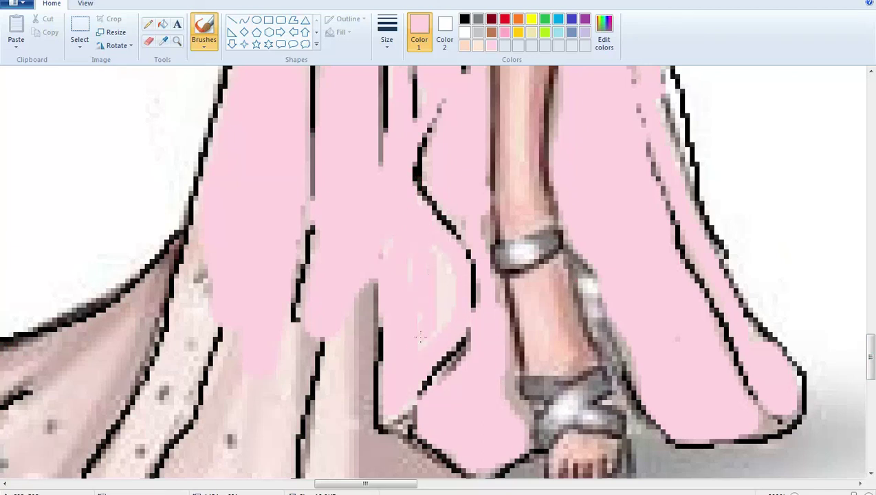
{"action": "left_click_drag", "start_coordinate": [434, 258], "coordinate": [433, 323]}
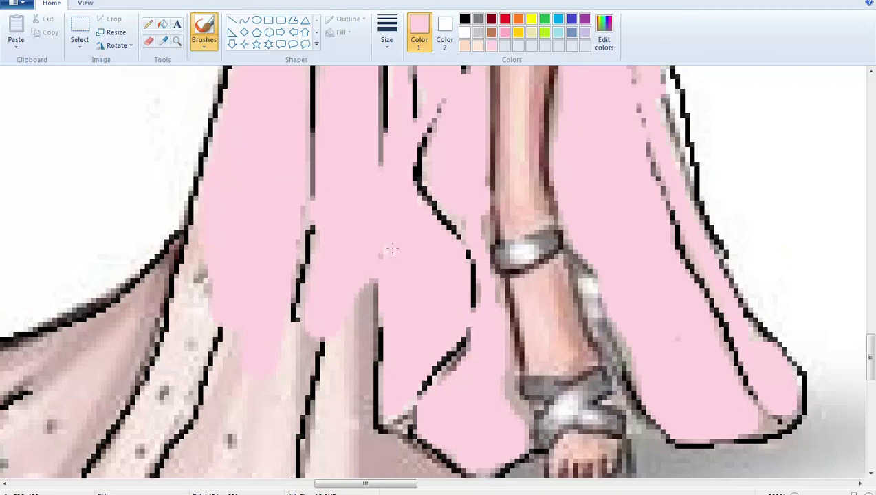
{"action": "left_click", "coordinate": [339, 248]}
Step: Paint the lower pleats beside the slit and the skirt's front hem corner pale pink with the thickest brush
{"action": "left_click_drag", "start_coordinate": [381, 483], "coordinate": [347, 488]}
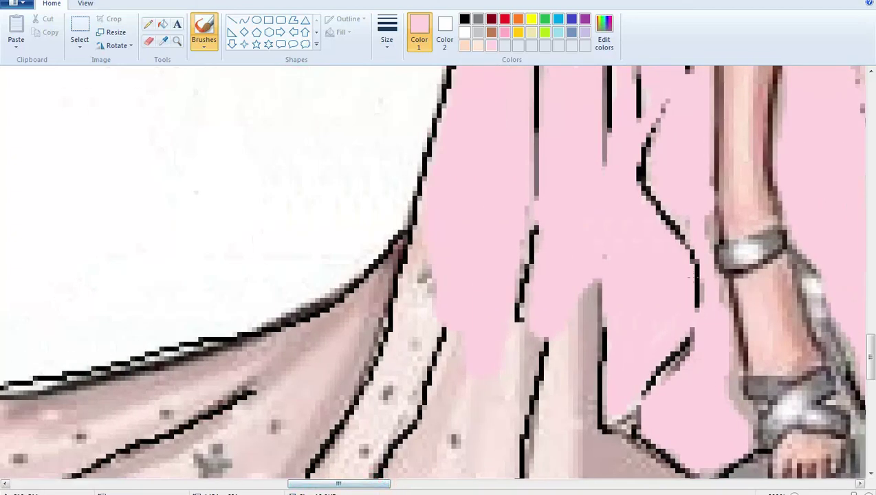
{"action": "left_click", "coordinate": [387, 31]}
{"action": "left_click", "coordinate": [391, 138]}
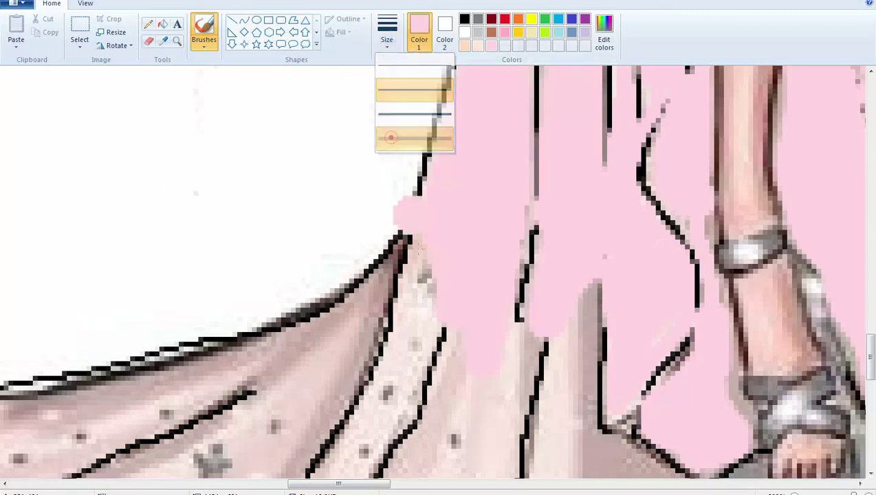
{"action": "mouse_move", "coordinate": [467, 270]}
{"action": "left_mouse_down"}
{"action": "mouse_move", "coordinate": [477, 427]}
{"action": "mouse_move", "coordinate": [521, 339]}
{"action": "mouse_move", "coordinate": [581, 287]}
{"action": "left_mouse_up"}
{"action": "left_click_drag", "start_coordinate": [871, 348], "coordinate": [871, 385]}
{"action": "mouse_move", "coordinate": [606, 293]}
{"action": "left_mouse_down"}
{"action": "mouse_move", "coordinate": [600, 280]}
{"action": "mouse_move", "coordinate": [681, 292]}
{"action": "mouse_move", "coordinate": [638, 316]}
{"action": "left_mouse_up"}
{"action": "mouse_move", "coordinate": [559, 281]}
{"action": "left_mouse_down"}
{"action": "mouse_move", "coordinate": [550, 190]}
{"action": "mouse_move", "coordinate": [593, 103]}
{"action": "mouse_move", "coordinate": [592, 206]}
{"action": "mouse_move", "coordinate": [599, 224]}
{"action": "left_mouse_up"}
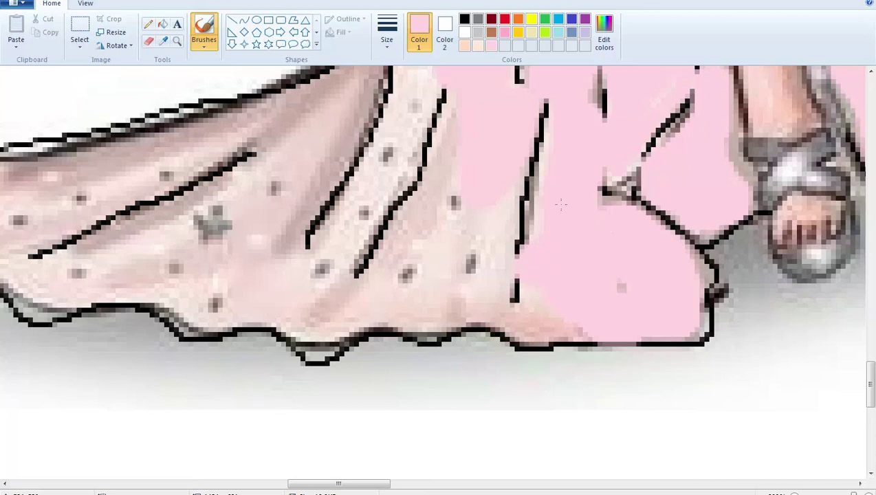
Step: Cover the beige pleats between the train and the front hem corner with pale pink, including the grey fleck near the corner
{"action": "mouse_move", "coordinate": [484, 142]}
{"action": "left_mouse_down"}
{"action": "mouse_move", "coordinate": [433, 296]}
{"action": "mouse_move", "coordinate": [416, 268]}
{"action": "left_mouse_up"}
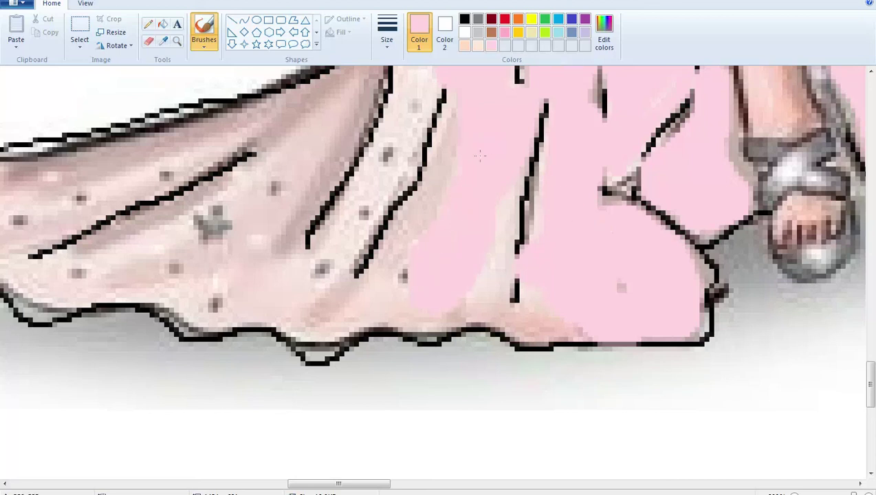
{"action": "mouse_move", "coordinate": [460, 159]}
{"action": "left_mouse_down"}
{"action": "mouse_move", "coordinate": [405, 247]}
{"action": "mouse_move", "coordinate": [367, 284]}
{"action": "mouse_move", "coordinate": [387, 290]}
{"action": "mouse_move", "coordinate": [495, 250]}
{"action": "mouse_move", "coordinate": [506, 178]}
{"action": "mouse_move", "coordinate": [483, 310]}
{"action": "mouse_move", "coordinate": [528, 329]}
{"action": "mouse_move", "coordinate": [552, 297]}
{"action": "mouse_move", "coordinate": [576, 328]}
{"action": "mouse_move", "coordinate": [627, 291]}
{"action": "left_mouse_up"}
{"action": "left_click", "coordinate": [627, 290]}
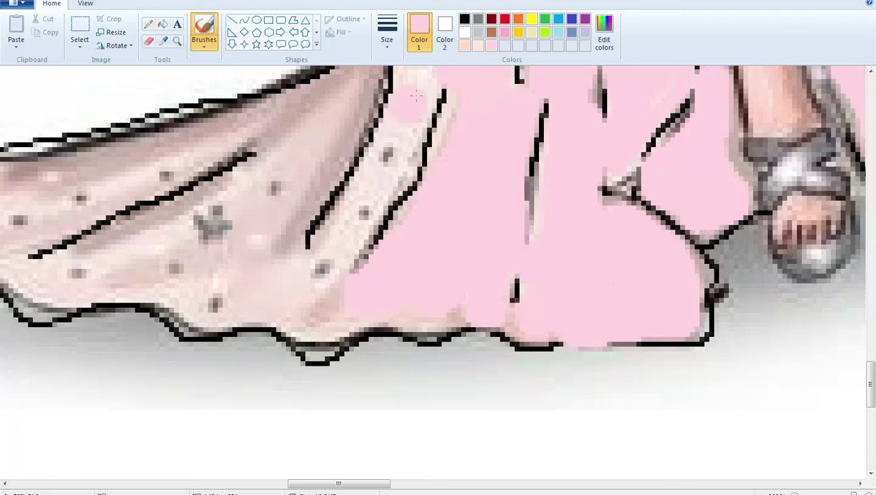
Step: Paint the spotted train panels pale pink, working around the black fold lines out towards the train's tip
{"action": "mouse_move", "coordinate": [417, 69]}
{"action": "left_mouse_down"}
{"action": "mouse_move", "coordinate": [409, 131]}
{"action": "mouse_move", "coordinate": [319, 262]}
{"action": "mouse_move", "coordinate": [275, 249]}
{"action": "mouse_move", "coordinate": [306, 159]}
{"action": "mouse_move", "coordinate": [350, 84]}
{"action": "mouse_move", "coordinate": [327, 160]}
{"action": "mouse_move", "coordinate": [261, 219]}
{"action": "mouse_move", "coordinate": [145, 237]}
{"action": "mouse_move", "coordinate": [108, 255]}
{"action": "mouse_move", "coordinate": [180, 236]}
{"action": "mouse_move", "coordinate": [246, 199]}
{"action": "mouse_move", "coordinate": [292, 144]}
{"action": "mouse_move", "coordinate": [307, 105]}
{"action": "mouse_move", "coordinate": [75, 174]}
{"action": "mouse_move", "coordinate": [20, 177]}
{"action": "mouse_move", "coordinate": [157, 140]}
{"action": "left_mouse_up"}
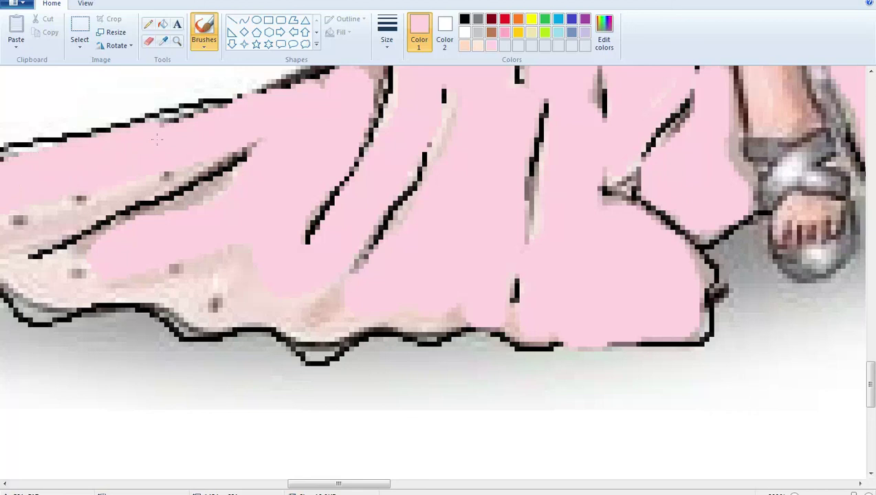
{"action": "mouse_move", "coordinate": [226, 130]}
{"action": "left_mouse_down"}
{"action": "mouse_move", "coordinate": [130, 183]}
{"action": "mouse_move", "coordinate": [14, 221]}
{"action": "left_mouse_up"}
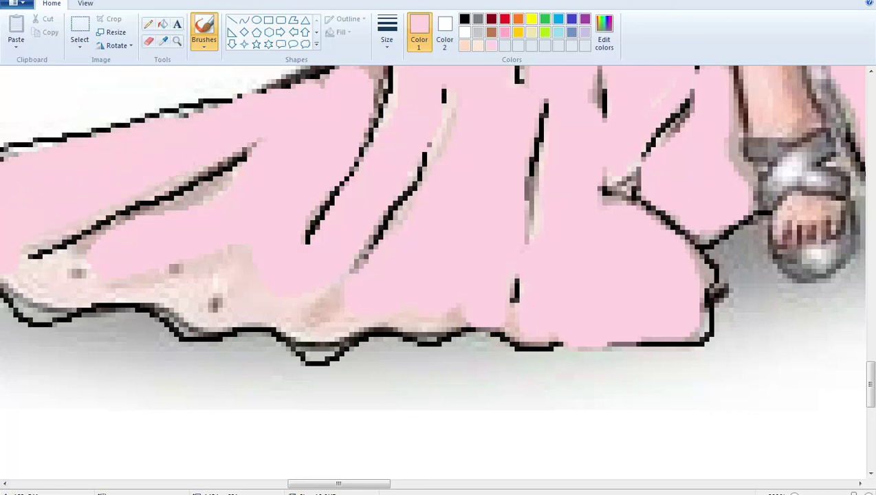
{"action": "mouse_move", "coordinate": [28, 275]}
{"action": "left_mouse_down"}
{"action": "mouse_move", "coordinate": [97, 287]}
{"action": "mouse_move", "coordinate": [129, 265]}
{"action": "mouse_move", "coordinate": [108, 258]}
{"action": "mouse_move", "coordinate": [48, 270]}
{"action": "mouse_move", "coordinate": [271, 179]}
{"action": "mouse_move", "coordinate": [209, 198]}
{"action": "mouse_move", "coordinate": [139, 239]}
{"action": "left_mouse_up"}
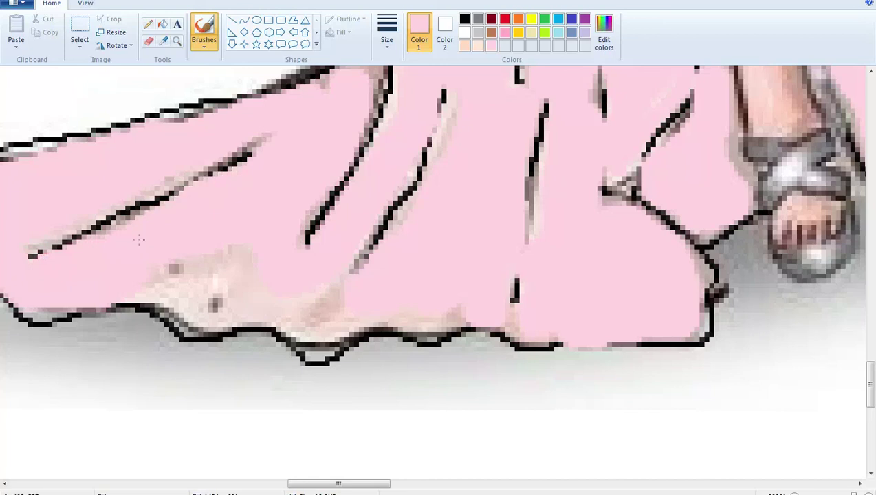
Step: Fill the remaining beige along the train's fold lines and the whole wavy hem with pale pink
{"action": "left_click_drag", "start_coordinate": [311, 232], "coordinate": [344, 184]}
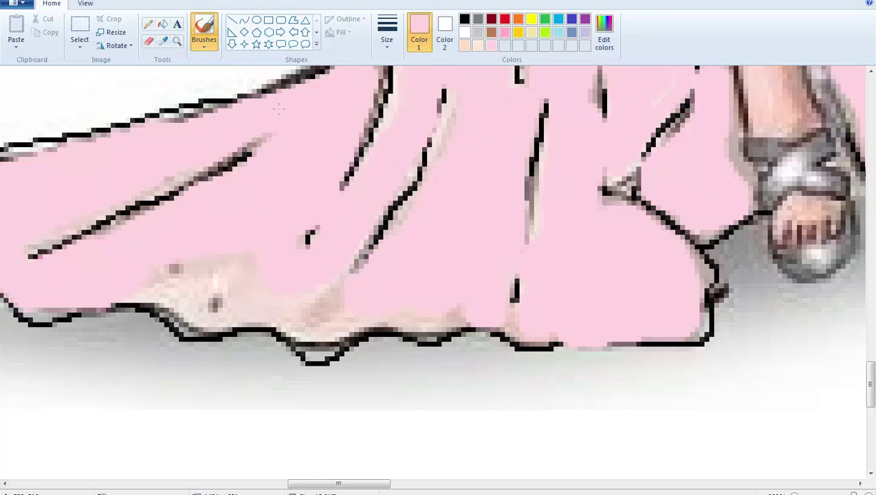
{"action": "left_click_drag", "start_coordinate": [279, 108], "coordinate": [198, 134]}
{"action": "mouse_move", "coordinate": [138, 185]}
{"action": "left_mouse_down"}
{"action": "mouse_move", "coordinate": [75, 211]}
{"action": "mouse_move", "coordinate": [109, 235]}
{"action": "mouse_move", "coordinate": [200, 259]}
{"action": "left_mouse_up"}
{"action": "mouse_move", "coordinate": [144, 279]}
{"action": "left_mouse_down"}
{"action": "mouse_move", "coordinate": [178, 310]}
{"action": "mouse_move", "coordinate": [201, 312]}
{"action": "mouse_move", "coordinate": [218, 267]}
{"action": "mouse_move", "coordinate": [218, 300]}
{"action": "mouse_move", "coordinate": [239, 248]}
{"action": "mouse_move", "coordinate": [253, 298]}
{"action": "mouse_move", "coordinate": [307, 321]}
{"action": "mouse_move", "coordinate": [313, 341]}
{"action": "mouse_move", "coordinate": [316, 308]}
{"action": "mouse_move", "coordinate": [436, 315]}
{"action": "mouse_move", "coordinate": [471, 305]}
{"action": "mouse_move", "coordinate": [546, 327]}
{"action": "mouse_move", "coordinate": [695, 325]}
{"action": "left_mouse_up"}
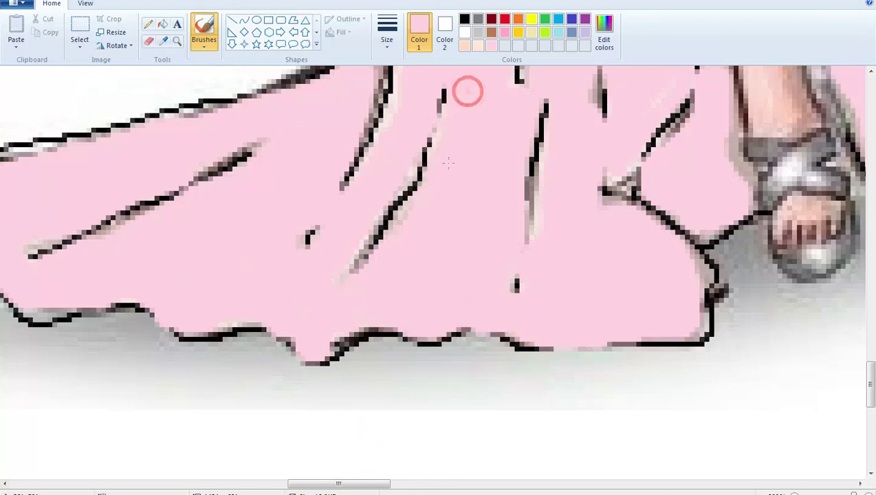
{"action": "left_click_drag", "start_coordinate": [465, 90], "coordinate": [371, 271]}
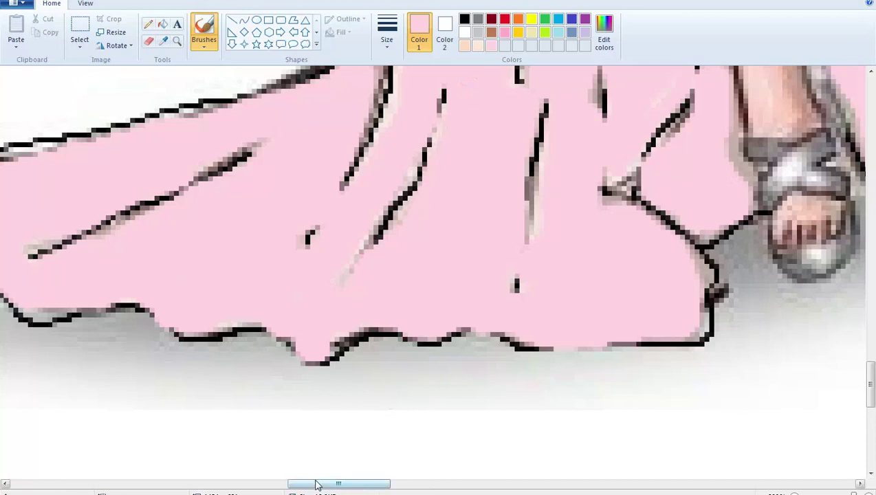
Step: Paint the train's rounded tip and upper edge pale pink, and undo the last stray stroke
{"action": "left_click_drag", "start_coordinate": [315, 483], "coordinate": [299, 460]}
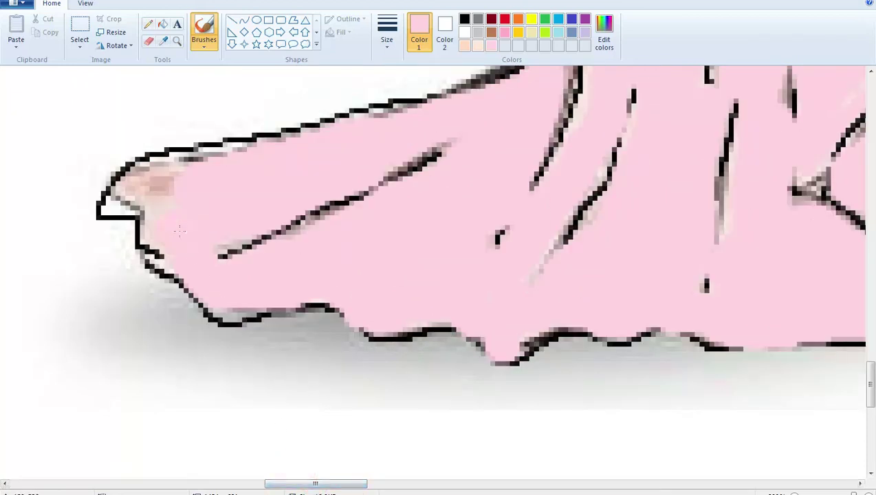
{"action": "mouse_move", "coordinate": [165, 237]}
{"action": "left_mouse_down"}
{"action": "mouse_move", "coordinate": [180, 231]}
{"action": "mouse_move", "coordinate": [121, 207]}
{"action": "mouse_move", "coordinate": [157, 181]}
{"action": "mouse_move", "coordinate": [207, 167]}
{"action": "mouse_move", "coordinate": [318, 150]}
{"action": "left_mouse_up"}
{"action": "left_click_drag", "start_coordinate": [349, 200], "coordinate": [367, 208]}
{"action": "key", "text": "ctrl+z"}
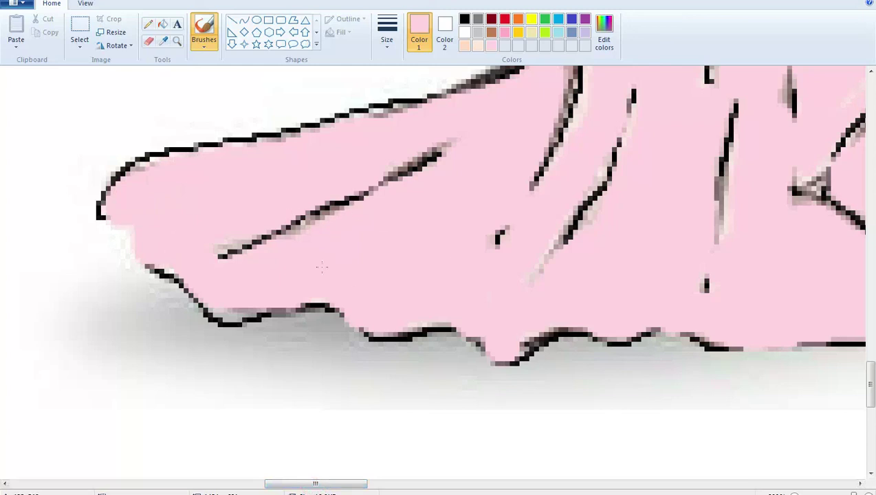
Step: Cover the shaded beige corner where the train joins the skirt's outer edge with pale pink
{"action": "key", "text": "ctrl+Page_Down"}
{"action": "key", "text": "ctrl+Page_Down"}
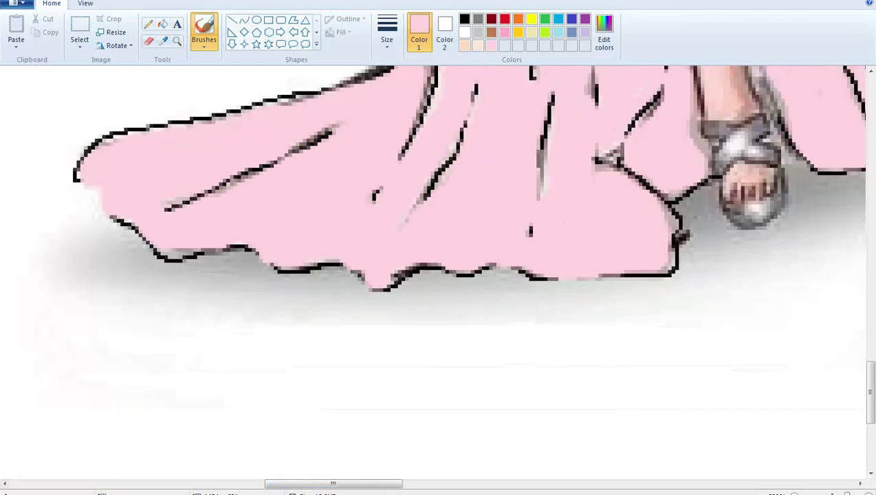
{"action": "scroll", "coordinate": [3, 385], "scroll_direction": "up", "scroll_amount": 5}
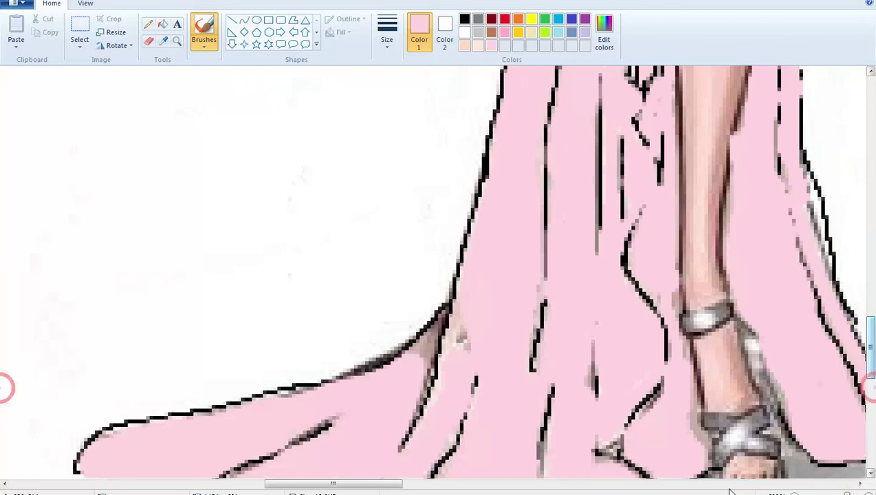
{"action": "left_click_drag", "start_coordinate": [411, 368], "coordinate": [462, 341]}
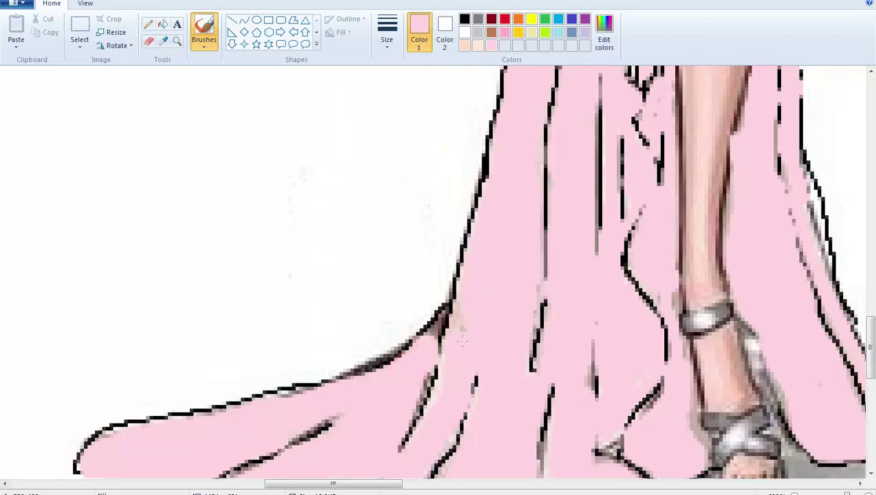
{"action": "left_click", "coordinate": [465, 320]}
Step: Touch up the right-hand skirt panel's hem corner and the white gap along its outer edge with pale pink
{"action": "left_click_drag", "start_coordinate": [333, 483], "coordinate": [388, 483]}
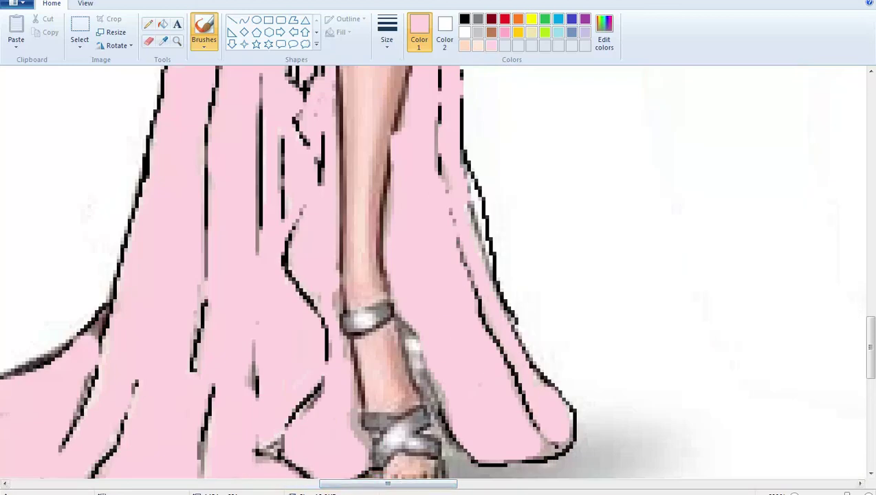
{"action": "left_click_drag", "start_coordinate": [530, 451], "coordinate": [540, 441]}
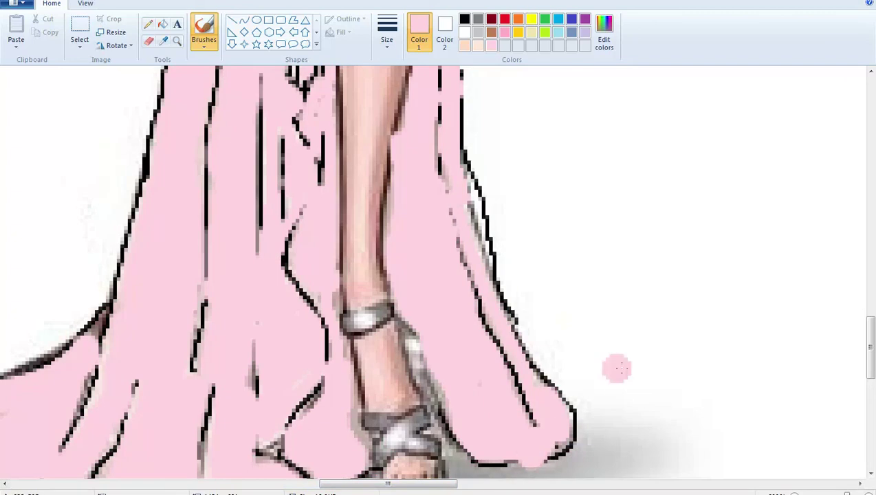
{"action": "left_click_drag", "start_coordinate": [466, 194], "coordinate": [474, 227]}
{"action": "left_click_drag", "start_coordinate": [872, 360], "coordinate": [872, 367]}
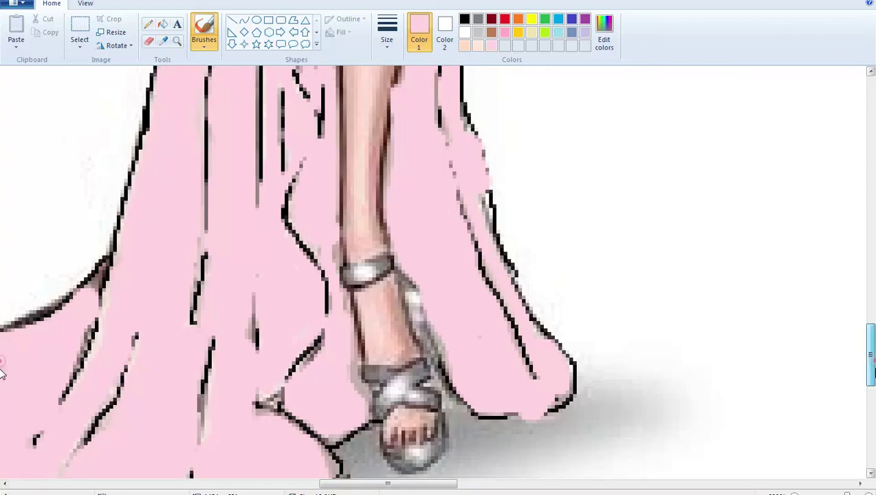
Step: Outline the sandal's ankle strap, heel strap and crossed front straps in black with the thinnest brush
{"action": "left_click", "coordinate": [464, 19]}
{"action": "left_click", "coordinate": [389, 42]}
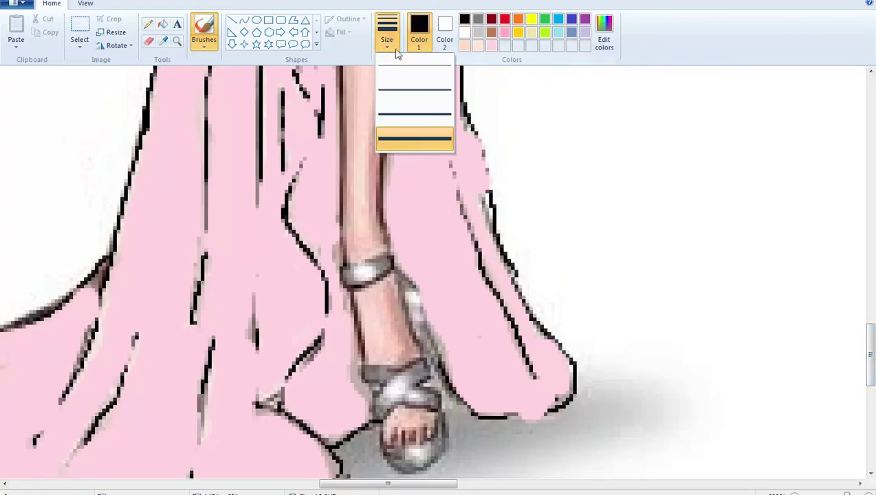
{"action": "left_click", "coordinate": [401, 64]}
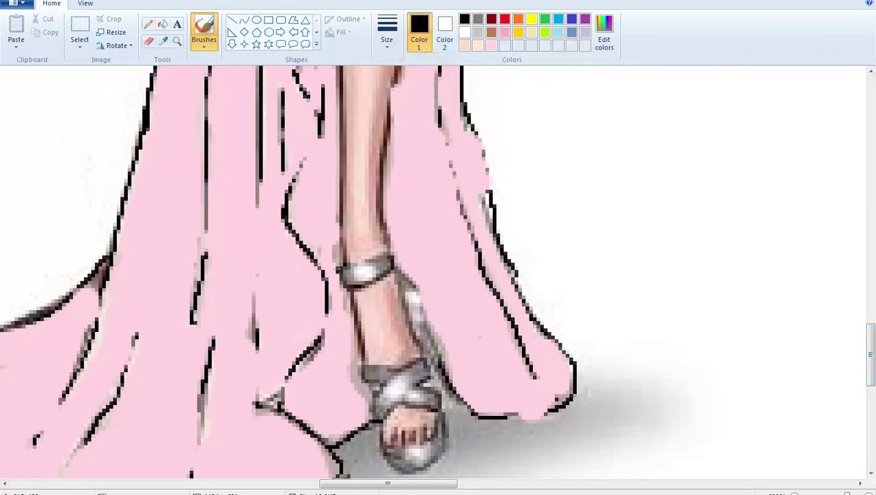
{"action": "mouse_move", "coordinate": [337, 270]}
{"action": "left_mouse_down"}
{"action": "mouse_move", "coordinate": [381, 257]}
{"action": "mouse_move", "coordinate": [418, 282]}
{"action": "mouse_move", "coordinate": [426, 322]}
{"action": "left_mouse_up"}
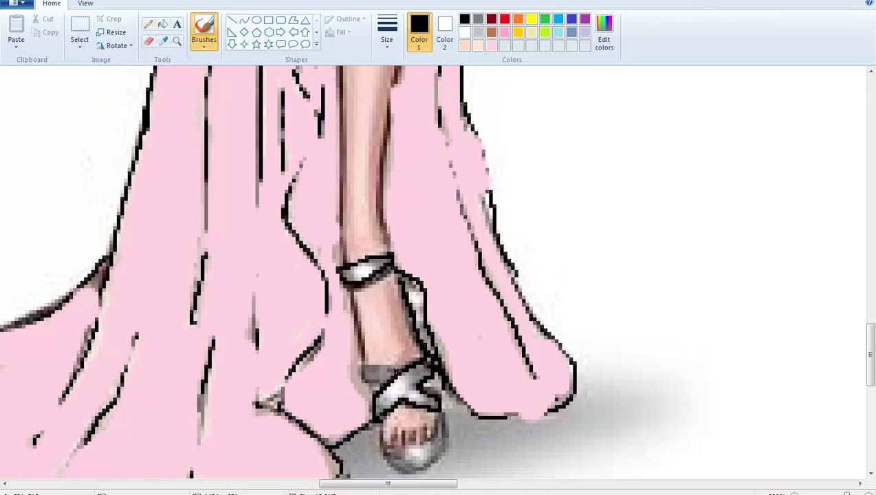
{"action": "left_click_drag", "start_coordinate": [402, 366], "coordinate": [363, 367]}
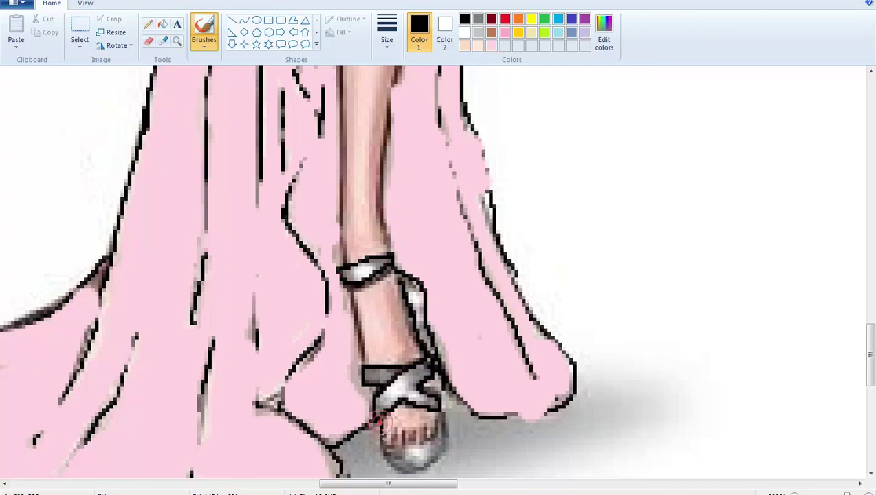
Step: Trace the toes and the rounded front sole of the sandal in black
{"action": "left_click_drag", "start_coordinate": [379, 421], "coordinate": [387, 447]}
{"action": "left_click", "coordinate": [395, 433]}
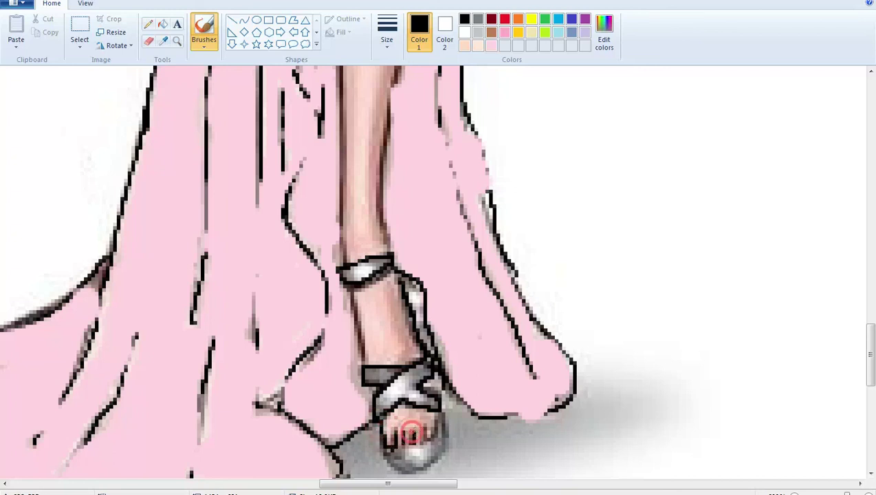
{"action": "mouse_move", "coordinate": [412, 432]}
{"action": "left_mouse_down"}
{"action": "mouse_move", "coordinate": [412, 441]}
{"action": "mouse_move", "coordinate": [429, 440]}
{"action": "mouse_move", "coordinate": [421, 469]}
{"action": "mouse_move", "coordinate": [394, 466]}
{"action": "left_mouse_up"}
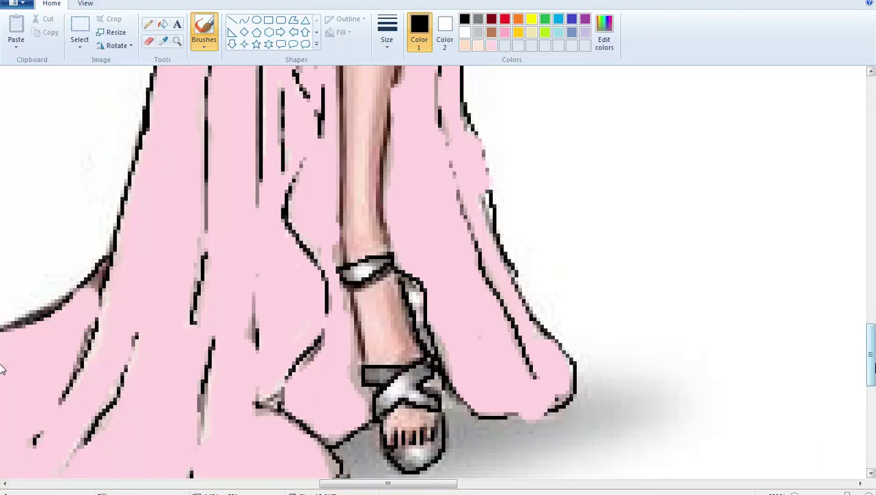
Step: Paint the upper forearm below the right-hand sleeve flat light peach with the second-thickest brush
{"action": "left_click_drag", "start_coordinate": [872, 365], "coordinate": [869, 248]}
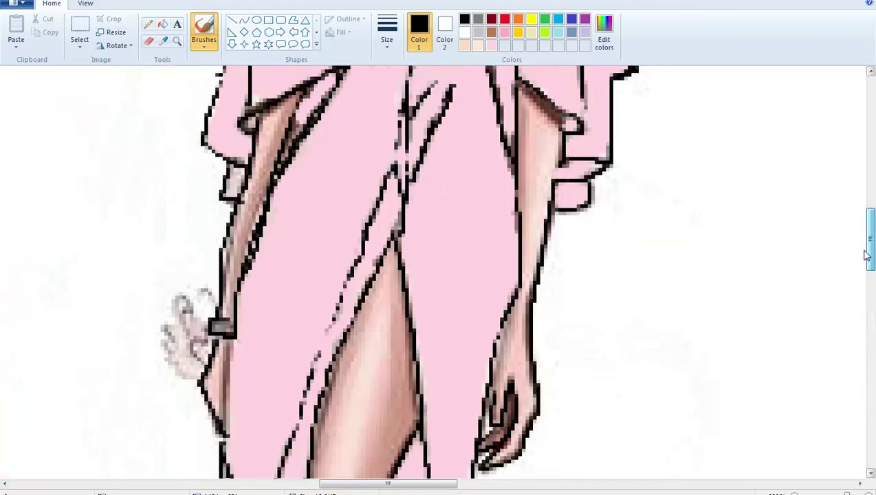
{"action": "left_click", "coordinate": [477, 46]}
{"action": "left_click", "coordinate": [530, 137]}
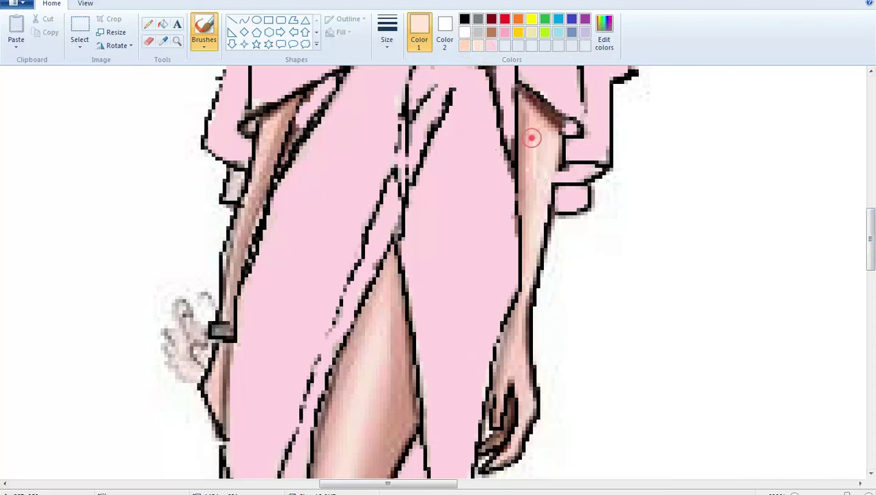
{"action": "left_click", "coordinate": [383, 43]}
{"action": "left_click", "coordinate": [412, 121]}
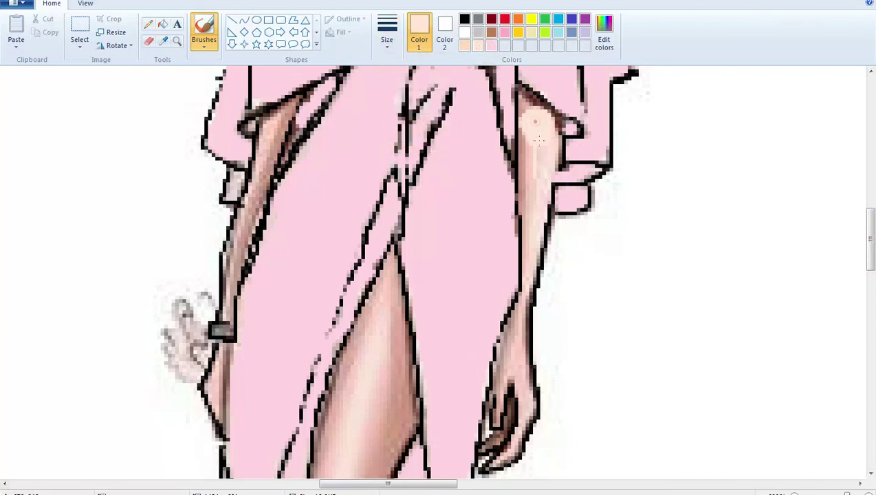
{"action": "mouse_move", "coordinate": [539, 141]}
{"action": "left_mouse_down"}
{"action": "mouse_move", "coordinate": [534, 121]}
{"action": "mouse_move", "coordinate": [529, 207]}
{"action": "mouse_move", "coordinate": [517, 185]}
{"action": "mouse_move", "coordinate": [531, 176]}
{"action": "mouse_move", "coordinate": [526, 114]}
{"action": "left_mouse_up"}
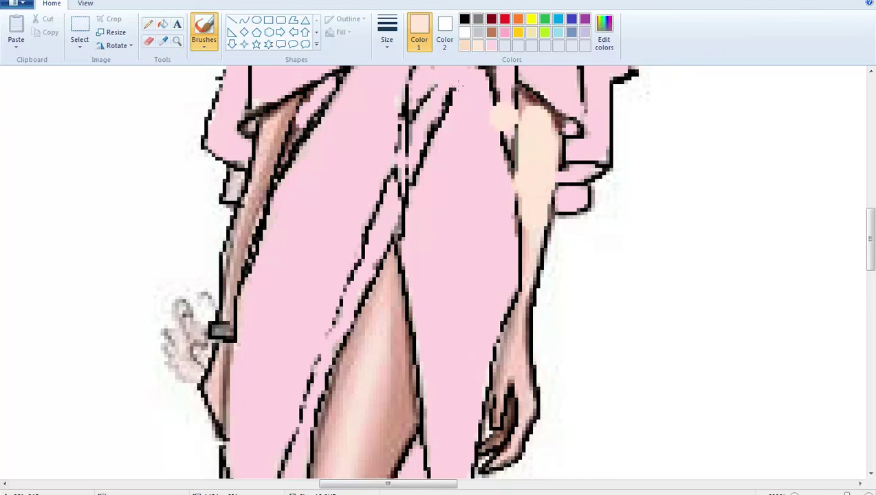
Step: Cover the lower forearm and wrist on the right-hand side with light peach using the second-thinnest brush
{"action": "left_click", "coordinate": [511, 354]}
{"action": "left_click", "coordinate": [387, 30]}
{"action": "left_click", "coordinate": [411, 89]}
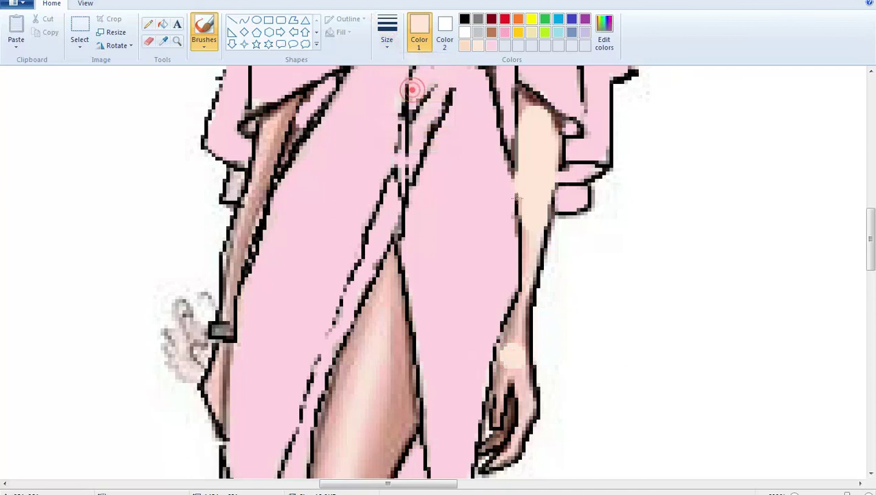
{"action": "left_click_drag", "start_coordinate": [530, 229], "coordinate": [526, 279]}
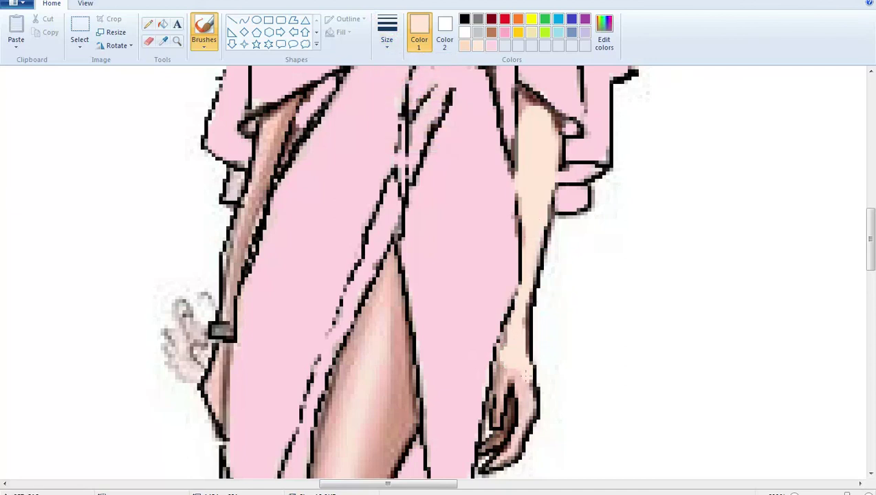
{"action": "left_click", "coordinate": [525, 373]}
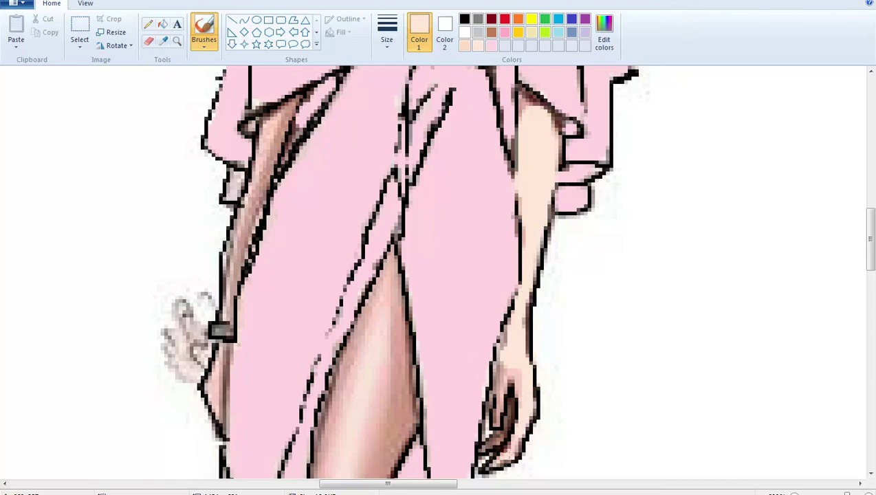
Step: Fill the back of the right-hand hand and the remaining shading on its forearm with light peach
{"action": "left_click", "coordinate": [515, 437]}
{"action": "left_click", "coordinate": [524, 396]}
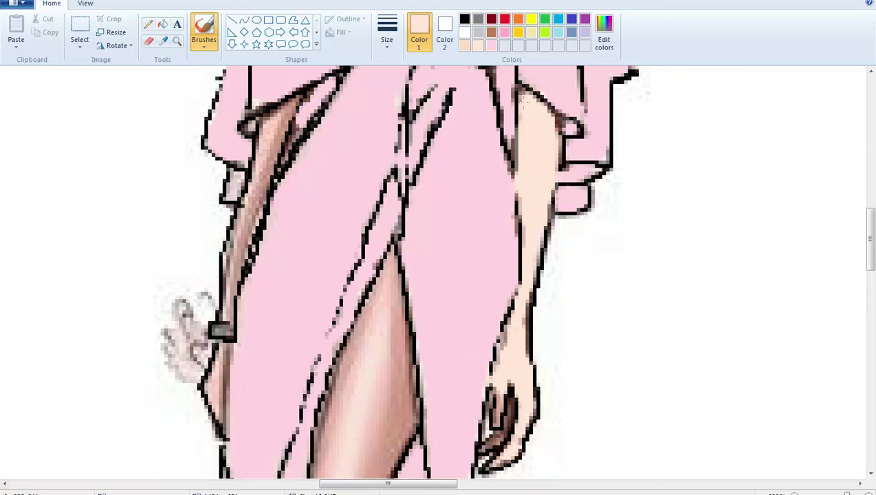
{"action": "left_click", "coordinate": [524, 190]}
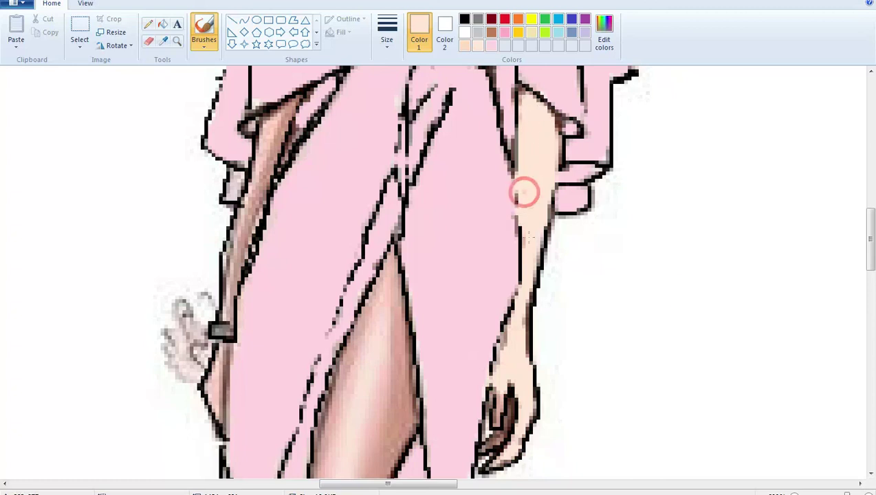
Step: Paint the dark gaps between the fingers of the right-hand hand light peach with the thinnest brush
{"action": "scroll", "coordinate": [2, 259], "scroll_direction": "down", "scroll_amount": 3}
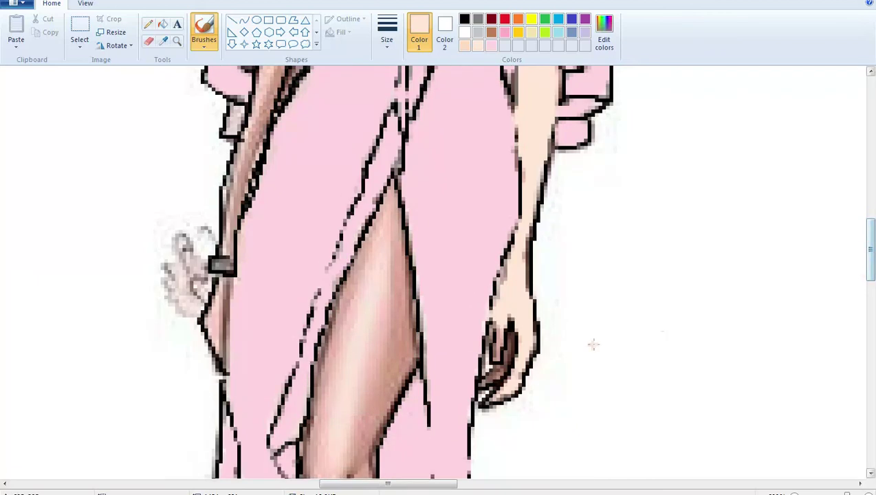
{"action": "left_click", "coordinate": [387, 31]}
{"action": "left_click", "coordinate": [405, 70]}
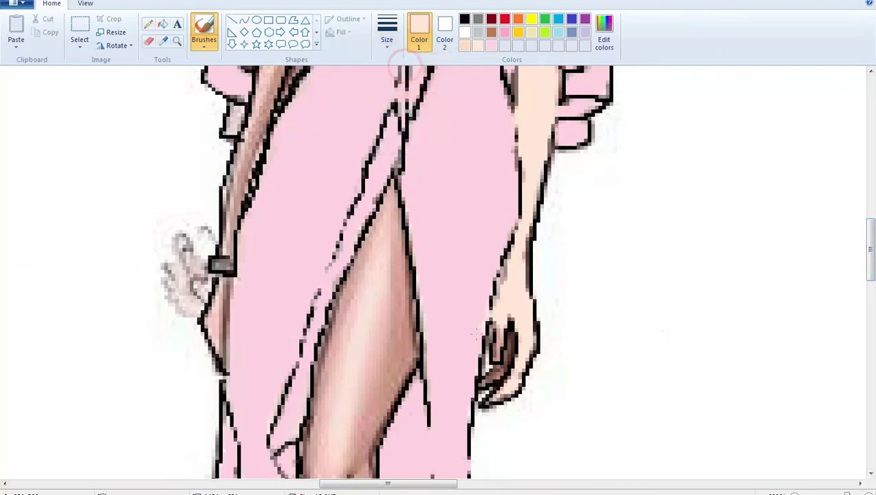
{"action": "left_click", "coordinate": [497, 353]}
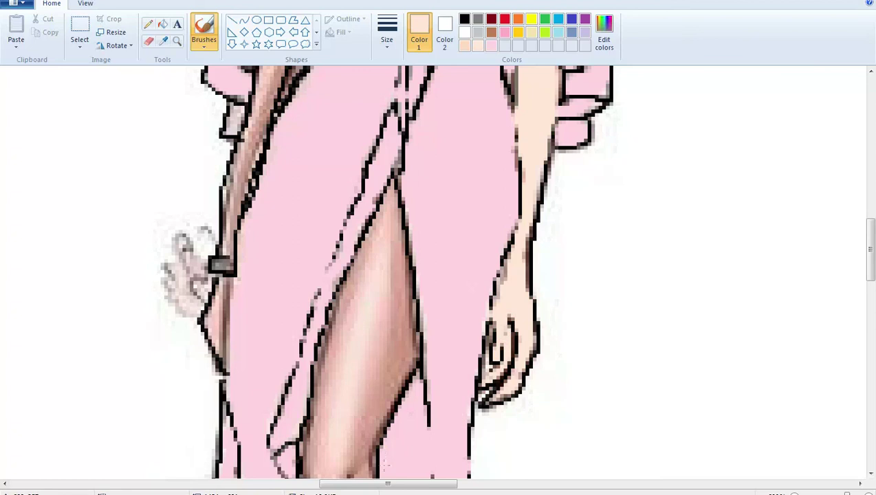
Step: Cover the shaded skin of the left-hand hand below the bracelet with light peach using the second-thickest brush
{"action": "left_click_drag", "start_coordinate": [382, 484], "coordinate": [354, 482]}
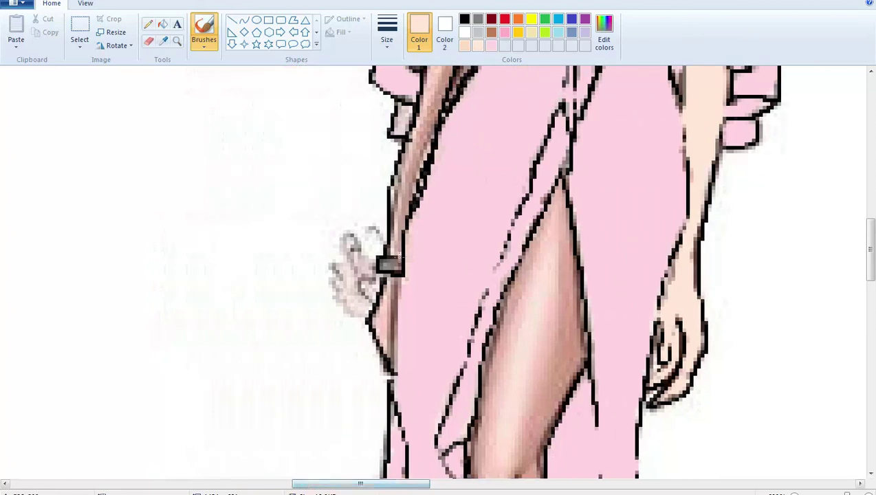
{"action": "left_click", "coordinate": [382, 341]}
{"action": "left_click", "coordinate": [387, 33]}
{"action": "left_click", "coordinate": [404, 121]}
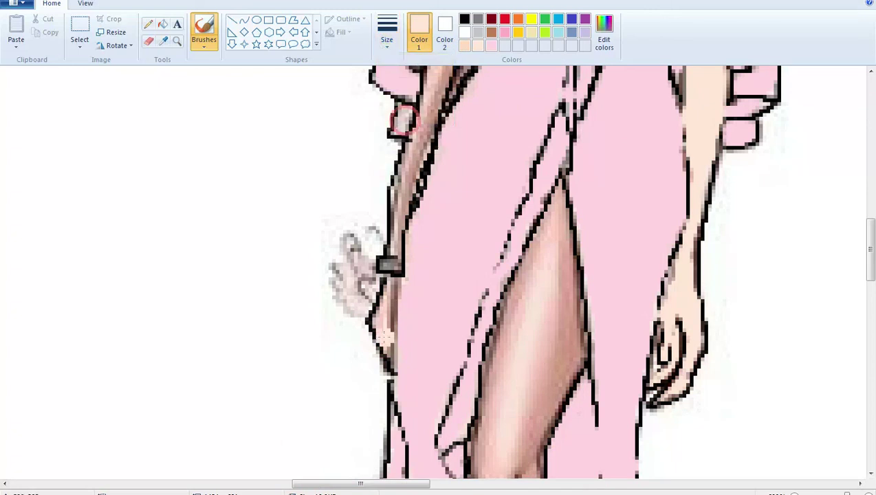
{"action": "left_click_drag", "start_coordinate": [384, 338], "coordinate": [384, 304]}
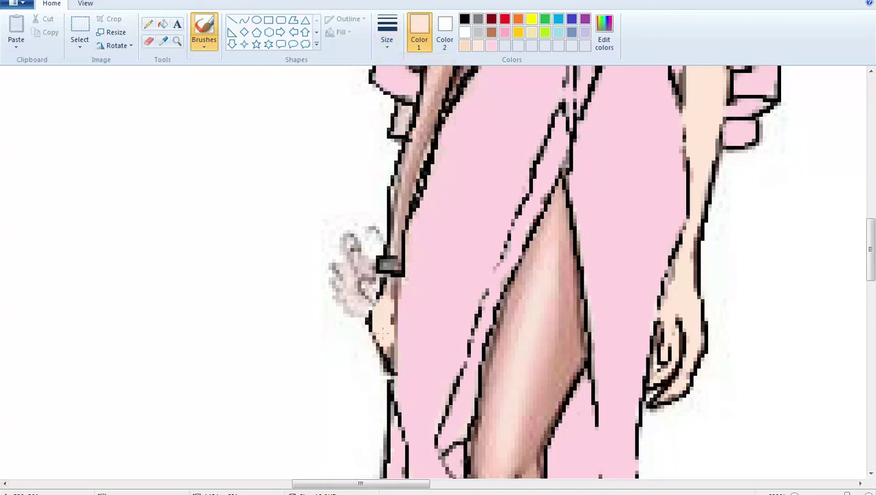
{"action": "left_click", "coordinate": [390, 289]}
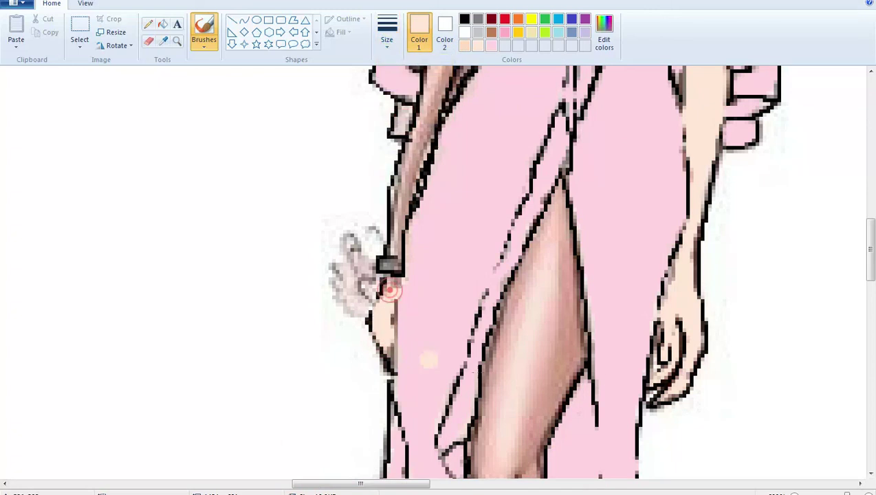
Step: Paint the left-hand forearm light peach from the bracelet up to the sleeve opening
{"action": "left_click_drag", "start_coordinate": [869, 261], "coordinate": [869, 243]}
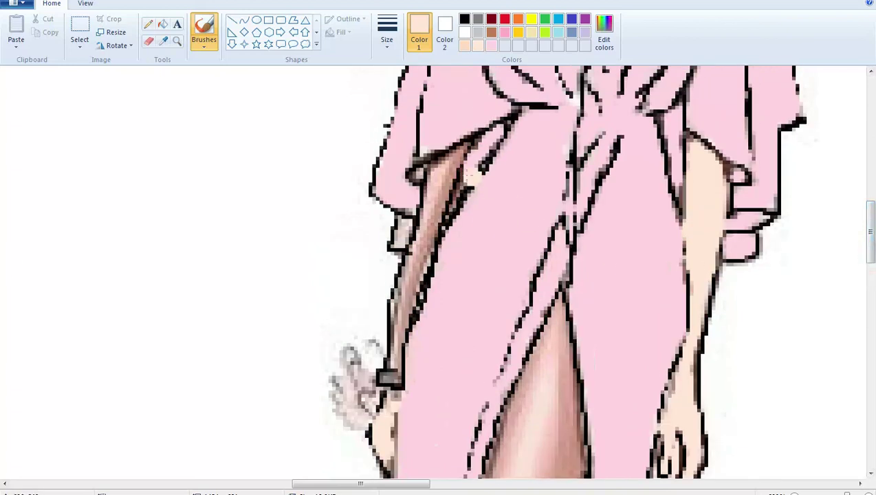
{"action": "mouse_move", "coordinate": [435, 168]}
{"action": "left_mouse_down"}
{"action": "mouse_move", "coordinate": [397, 307]}
{"action": "mouse_move", "coordinate": [394, 350]}
{"action": "mouse_move", "coordinate": [427, 219]}
{"action": "left_mouse_up"}
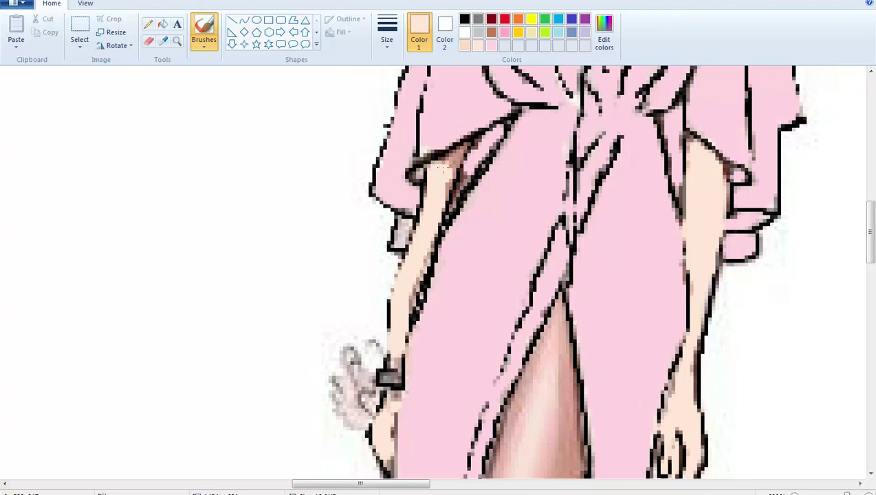
{"action": "mouse_move", "coordinate": [444, 167]}
{"action": "left_mouse_down"}
{"action": "mouse_move", "coordinate": [454, 152]}
{"action": "mouse_move", "coordinate": [440, 168]}
{"action": "left_mouse_up"}
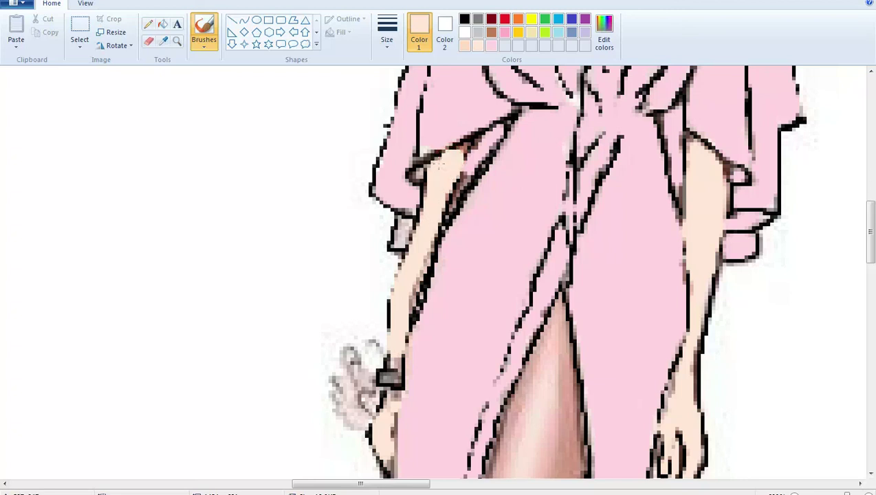
Step: Brush a light peach band along the inner edge of the exposed thigh down past the knee
{"action": "left_click_drag", "start_coordinate": [870, 242], "coordinate": [870, 267]}
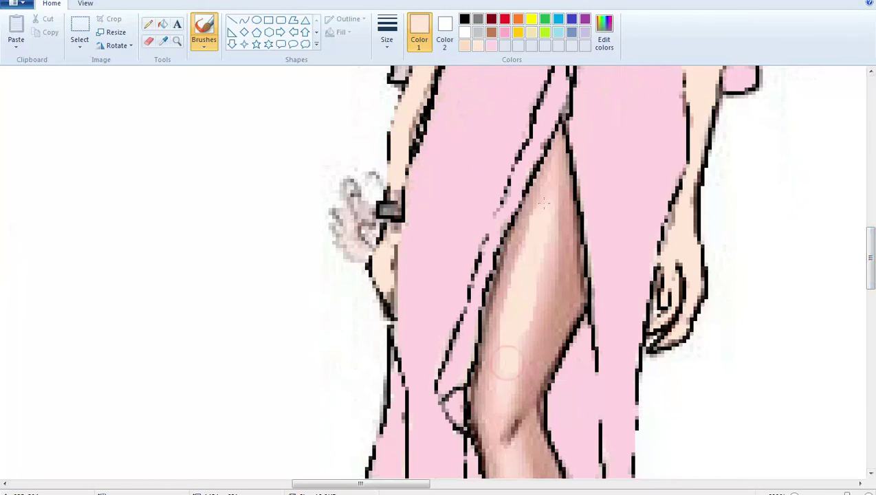
{"action": "mouse_move", "coordinate": [552, 160]}
{"action": "left_mouse_down"}
{"action": "mouse_move", "coordinate": [567, 299]}
{"action": "mouse_move", "coordinate": [532, 367]}
{"action": "mouse_move", "coordinate": [530, 439]}
{"action": "left_mouse_up"}
{"action": "left_click_drag", "start_coordinate": [870, 246], "coordinate": [870, 257]}
Step: Mark the knee crease with a short brown stroke using the thinnest brush
{"action": "left_click", "coordinate": [387, 30]}
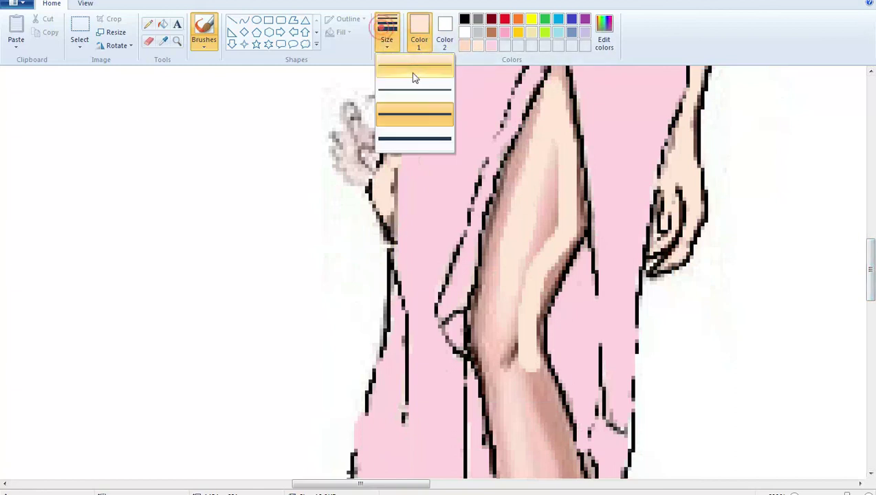
{"action": "left_click", "coordinate": [413, 74]}
{"action": "left_click", "coordinate": [491, 31]}
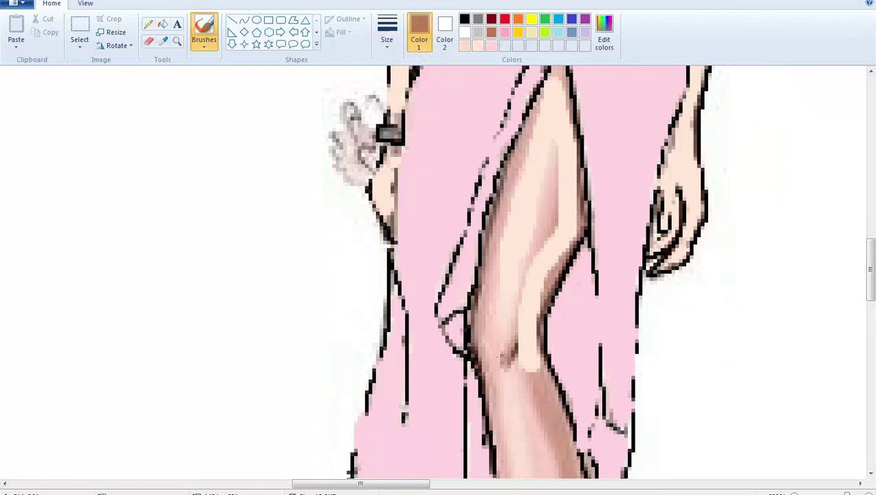
{"action": "mouse_move", "coordinate": [516, 347]}
{"action": "left_mouse_down"}
{"action": "mouse_move", "coordinate": [501, 363]}
{"action": "mouse_move", "coordinate": [509, 354]}
{"action": "left_mouse_up"}
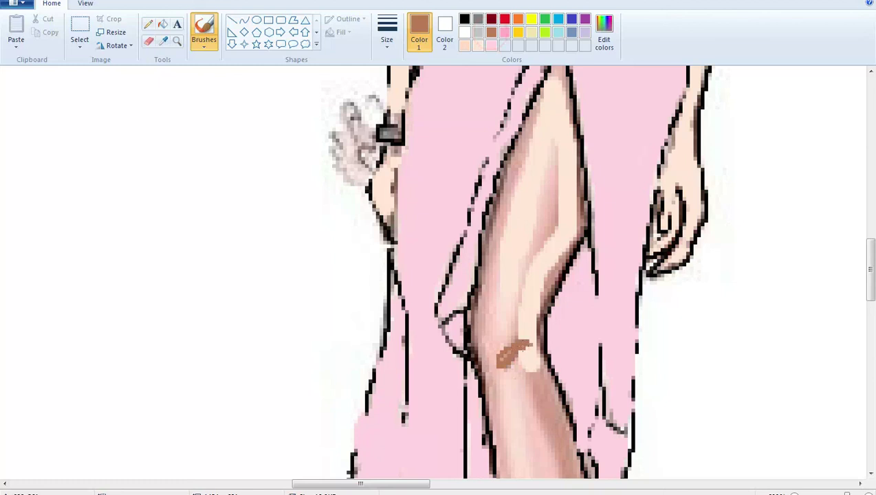
Step: Fill the exposed thigh with the darker custom peach using the thickest brush
{"action": "scroll", "coordinate": [1, 277], "scroll_direction": "up", "scroll_amount": 3}
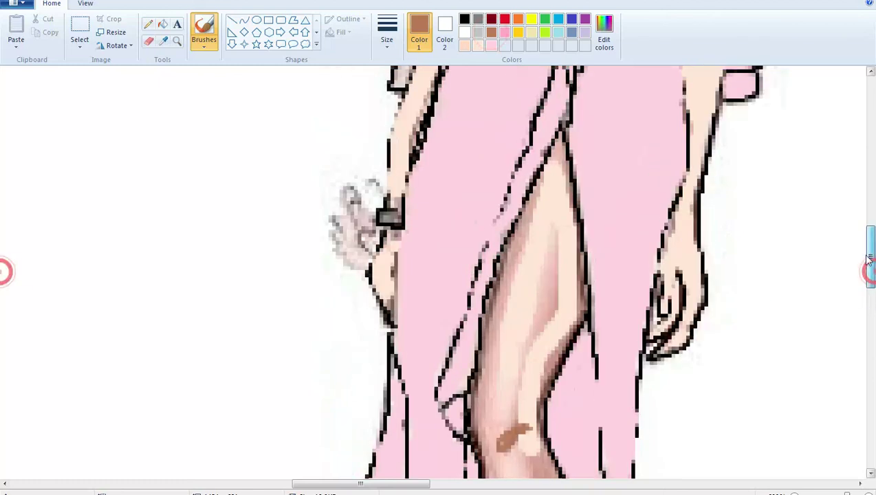
{"action": "left_click", "coordinate": [477, 46]}
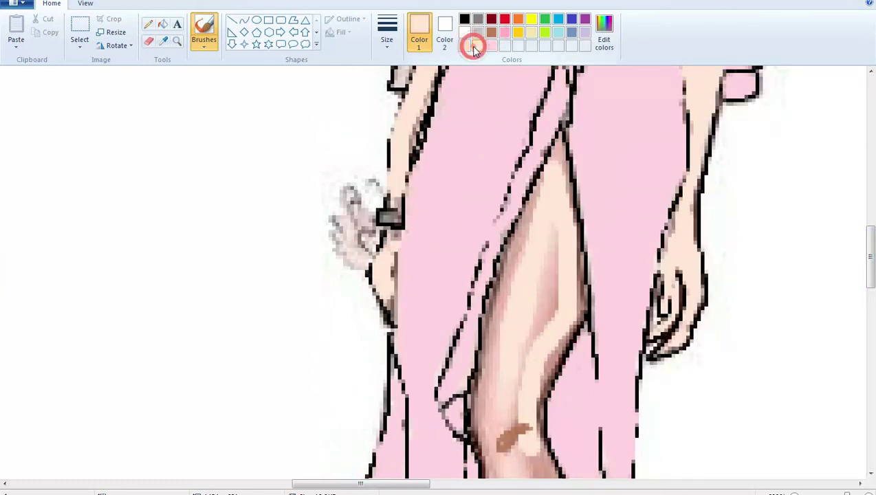
{"action": "left_click", "coordinate": [393, 50]}
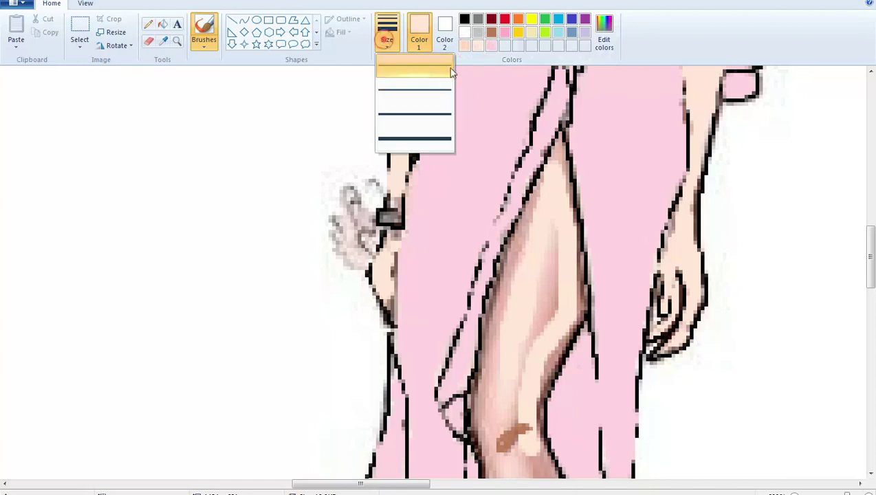
{"action": "left_click", "coordinate": [464, 46]}
{"action": "left_click", "coordinate": [387, 40]}
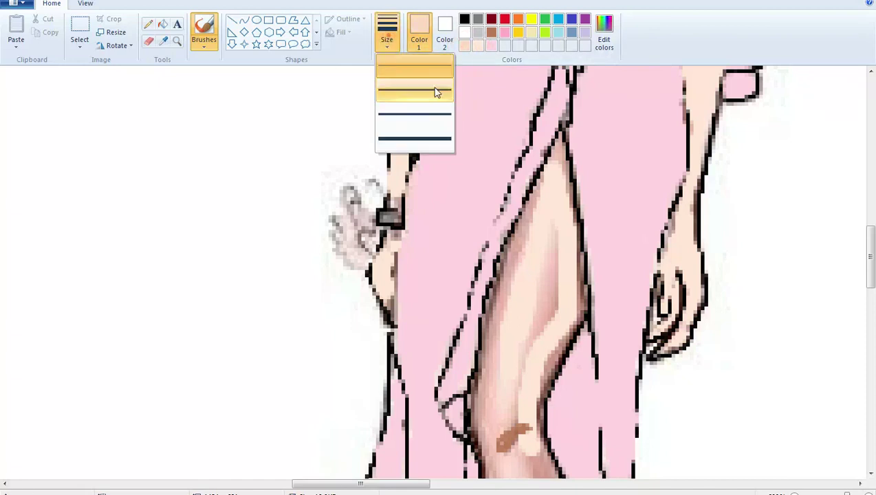
{"action": "left_click", "coordinate": [423, 138]}
{"action": "left_click_drag", "start_coordinate": [525, 234], "coordinate": [523, 301]}
{"action": "mouse_move", "coordinate": [531, 255]}
{"action": "left_mouse_down"}
{"action": "mouse_move", "coordinate": [544, 185]}
{"action": "mouse_move", "coordinate": [546, 287]}
{"action": "mouse_move", "coordinate": [552, 175]}
{"action": "mouse_move", "coordinate": [542, 235]}
{"action": "mouse_move", "coordinate": [564, 318]}
{"action": "mouse_move", "coordinate": [520, 372]}
{"action": "mouse_move", "coordinate": [514, 332]}
{"action": "mouse_move", "coordinate": [535, 265]}
{"action": "mouse_move", "coordinate": [511, 305]}
{"action": "left_mouse_up"}
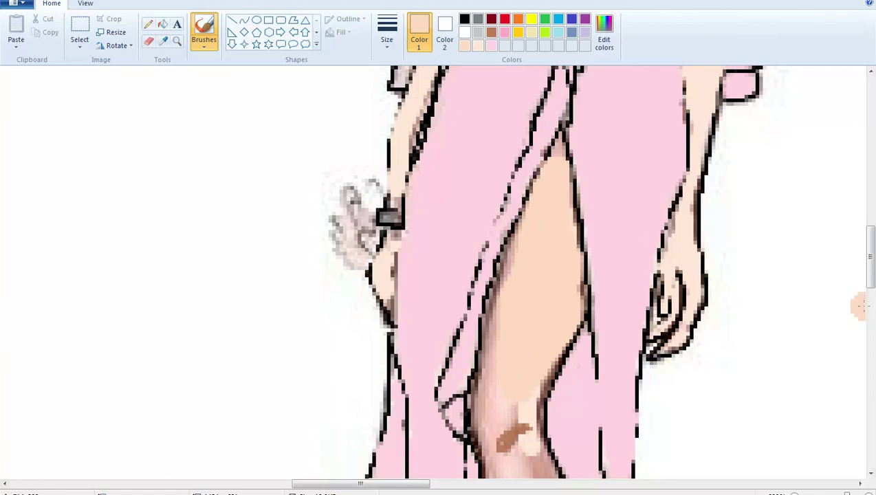
Step: Cover the knee area around the brown crease and the upper shin with the darker peach
{"action": "scroll", "coordinate": [869, 269], "scroll_direction": "down", "scroll_amount": 5}
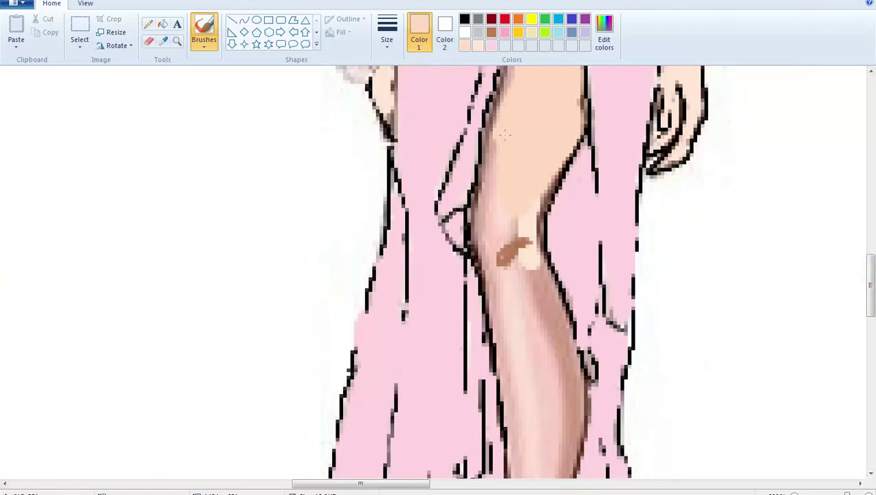
{"action": "mouse_move", "coordinate": [504, 135]}
{"action": "left_mouse_down"}
{"action": "mouse_move", "coordinate": [493, 222]}
{"action": "mouse_move", "coordinate": [500, 176]}
{"action": "mouse_move", "coordinate": [523, 211]}
{"action": "mouse_move", "coordinate": [510, 221]}
{"action": "mouse_move", "coordinate": [545, 398]}
{"action": "mouse_move", "coordinate": [540, 320]}
{"action": "left_mouse_up"}
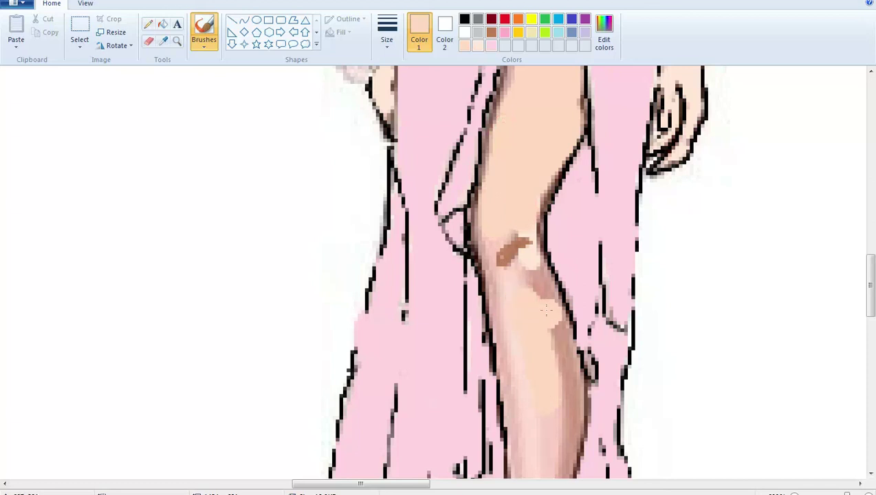
{"action": "left_click_drag", "start_coordinate": [536, 277], "coordinate": [557, 401]}
{"action": "left_click", "coordinate": [534, 256]}
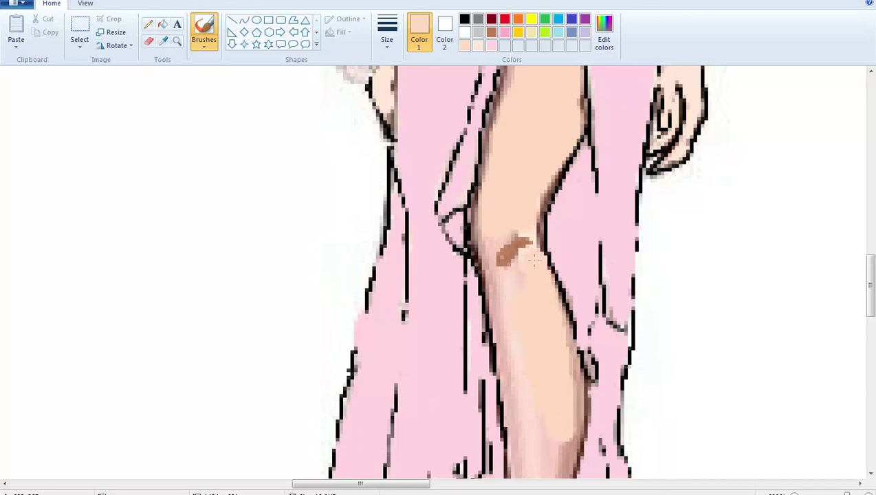
{"action": "left_click", "coordinate": [533, 258]}
{"action": "left_click", "coordinate": [526, 241]}
{"action": "left_click_drag", "start_coordinate": [534, 228], "coordinate": [486, 236]}
Step: Cover the calf and lower shin with the darker peach, using the second-thinnest brush for the narrow part toward the ankle
{"action": "left_click_drag", "start_coordinate": [871, 293], "coordinate": [871, 306]}
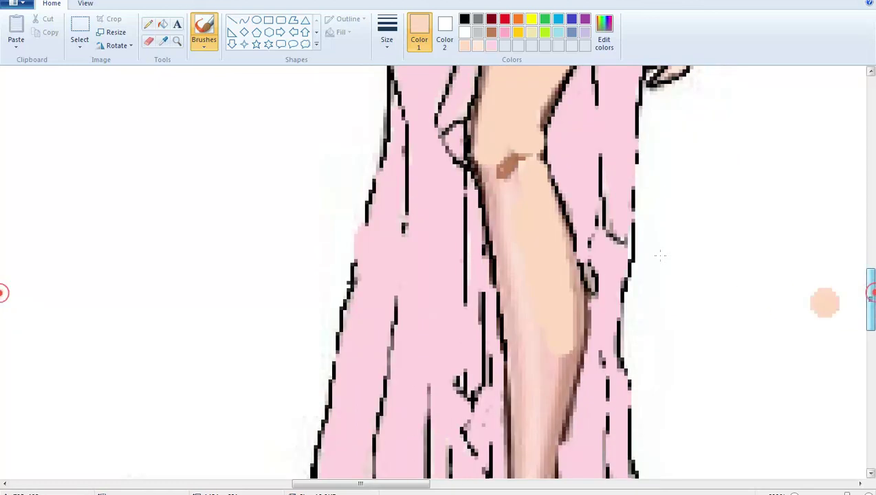
{"action": "left_click", "coordinate": [532, 178]}
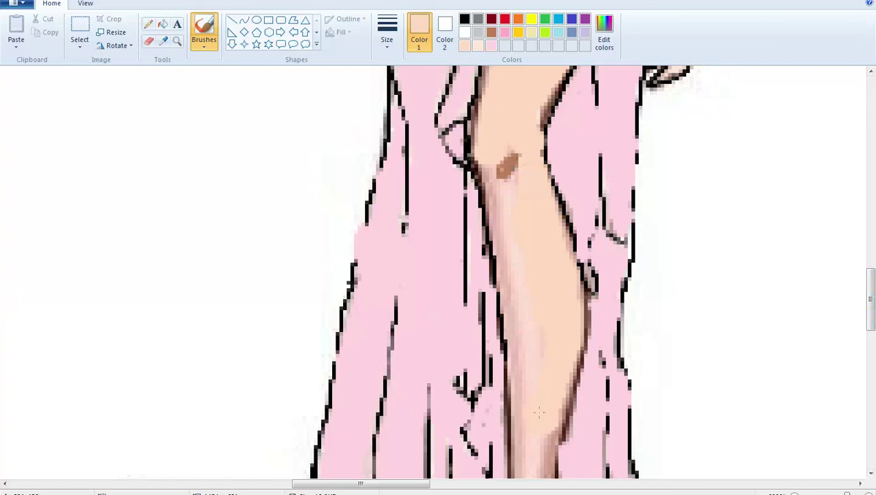
{"action": "left_click_drag", "start_coordinate": [869, 294], "coordinate": [869, 317]}
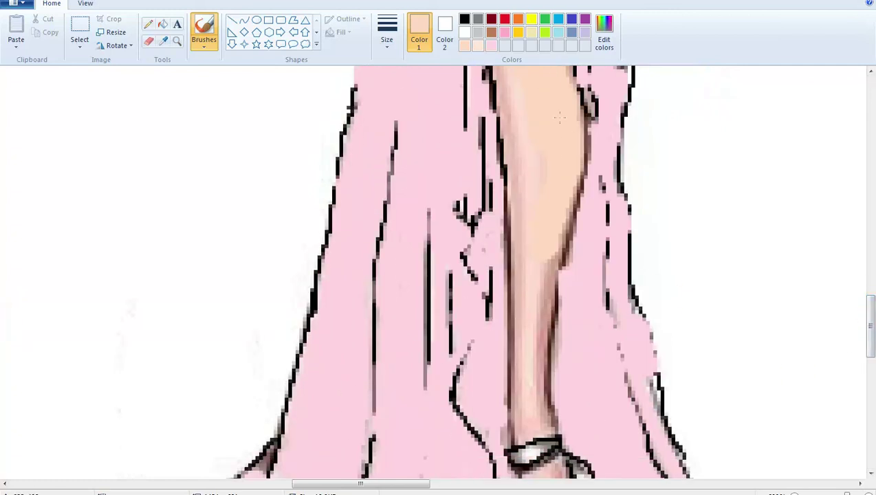
{"action": "mouse_move", "coordinate": [553, 176]}
{"action": "left_mouse_down"}
{"action": "mouse_move", "coordinate": [559, 249]}
{"action": "mouse_move", "coordinate": [547, 257]}
{"action": "mouse_move", "coordinate": [547, 286]}
{"action": "left_mouse_up"}
{"action": "left_click", "coordinate": [385, 31]}
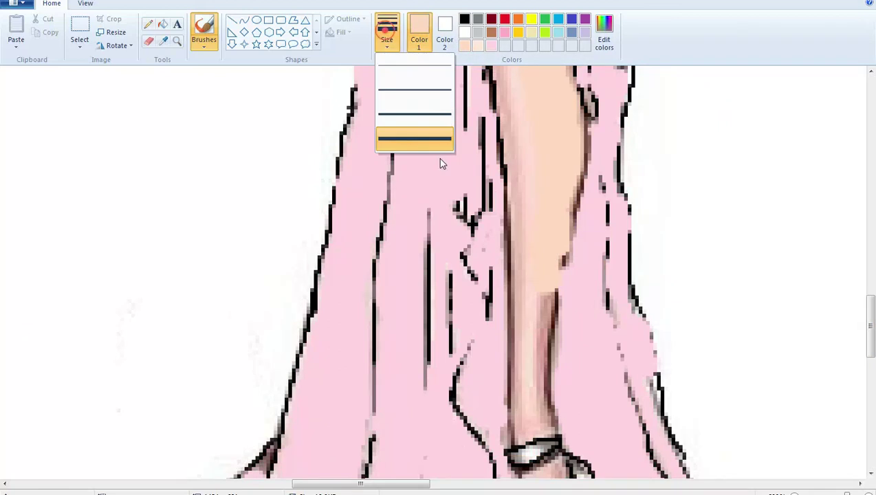
{"action": "left_click", "coordinate": [415, 97]}
{"action": "mouse_move", "coordinate": [544, 297]}
{"action": "left_mouse_down"}
{"action": "mouse_move", "coordinate": [547, 423]}
{"action": "mouse_move", "coordinate": [542, 347]}
{"action": "mouse_move", "coordinate": [554, 296]}
{"action": "mouse_move", "coordinate": [560, 352]}
{"action": "mouse_move", "coordinate": [572, 364]}
{"action": "mouse_move", "coordinate": [567, 316]}
{"action": "mouse_move", "coordinate": [563, 324]}
{"action": "left_mouse_up"}
Step: Paint the foot between the ankle strap and sandal straps, plus the skin above the toes, with the lighter peach
{"action": "scroll", "coordinate": [561, 293], "scroll_direction": "down", "scroll_amount": 5}
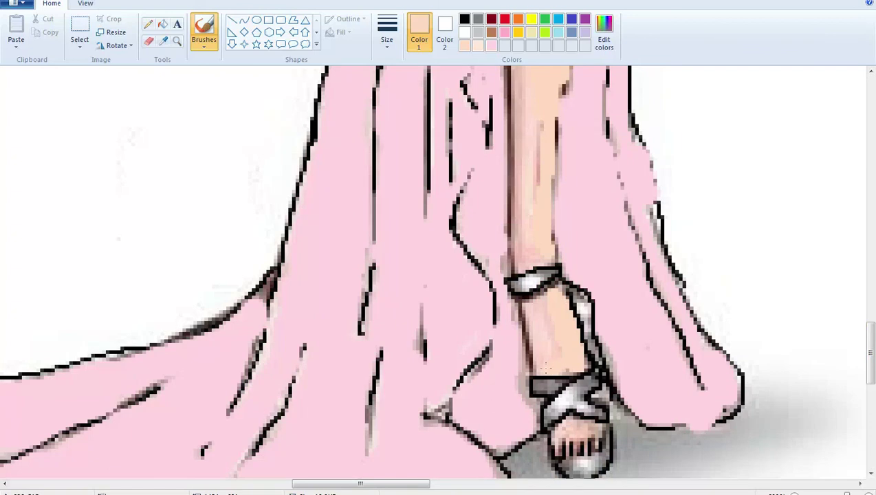
{"action": "left_click", "coordinate": [479, 48]}
{"action": "mouse_move", "coordinate": [550, 286]}
{"action": "left_mouse_down"}
{"action": "mouse_move", "coordinate": [547, 324]}
{"action": "mouse_move", "coordinate": [541, 302]}
{"action": "mouse_move", "coordinate": [556, 327]}
{"action": "mouse_move", "coordinate": [558, 287]}
{"action": "mouse_move", "coordinate": [578, 354]}
{"action": "mouse_move", "coordinate": [557, 367]}
{"action": "left_mouse_up"}
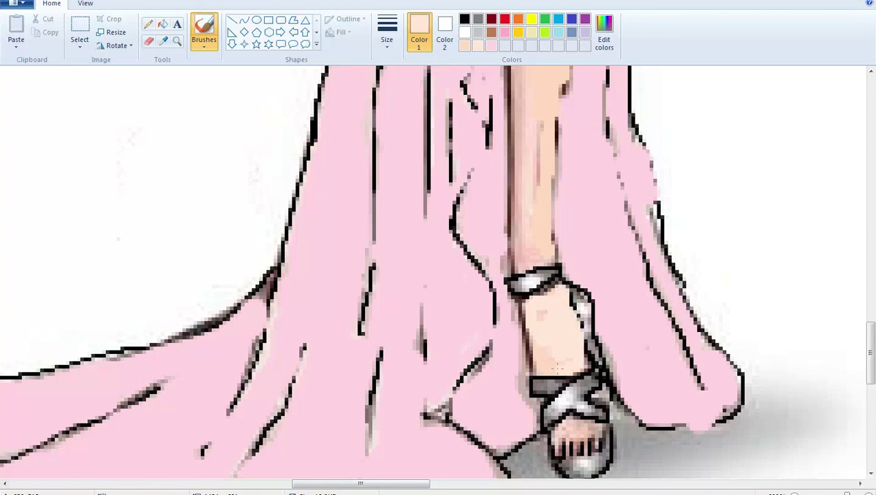
{"action": "left_click", "coordinate": [548, 309]}
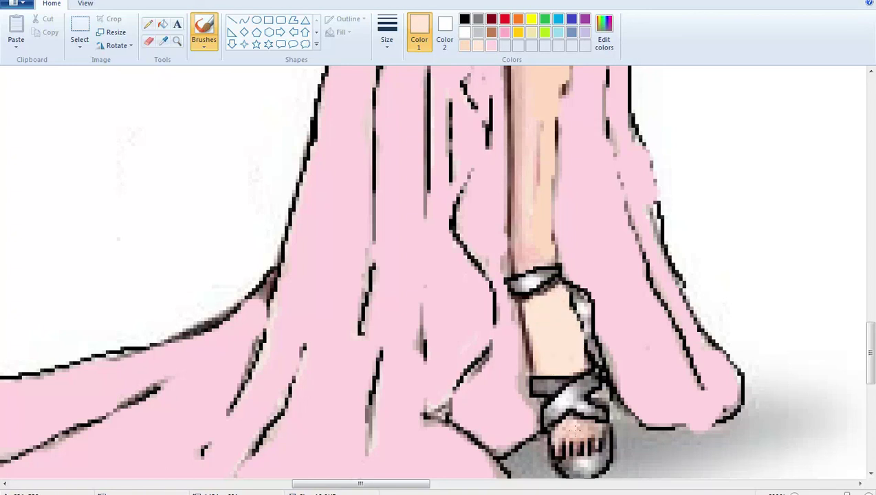
{"action": "mouse_move", "coordinate": [565, 430]}
{"action": "left_mouse_down"}
{"action": "mouse_move", "coordinate": [577, 432]}
{"action": "mouse_move", "coordinate": [565, 416]}
{"action": "mouse_move", "coordinate": [554, 430]}
{"action": "left_mouse_up"}
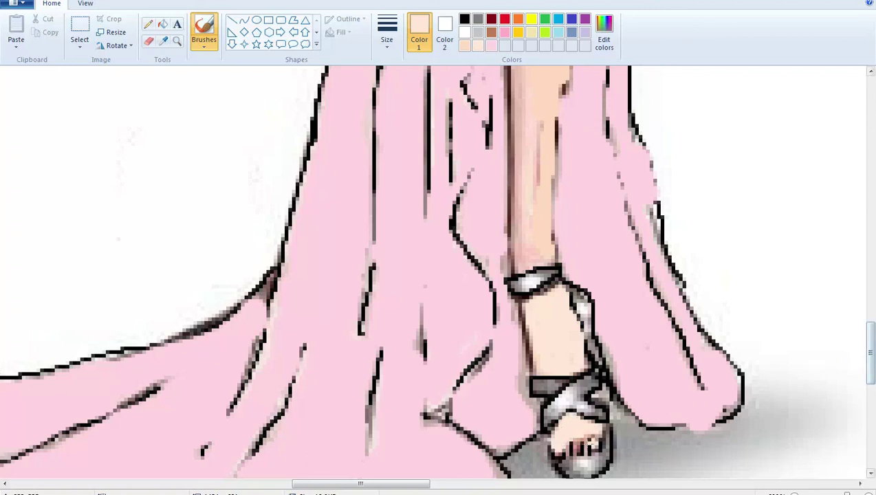
{"action": "left_click", "coordinate": [556, 440]}
Step: Trace the edge of the leg from the lower calf toward the ankle in black with the thinnest brush
{"action": "left_click_drag", "start_coordinate": [870, 372], "coordinate": [870, 351]}
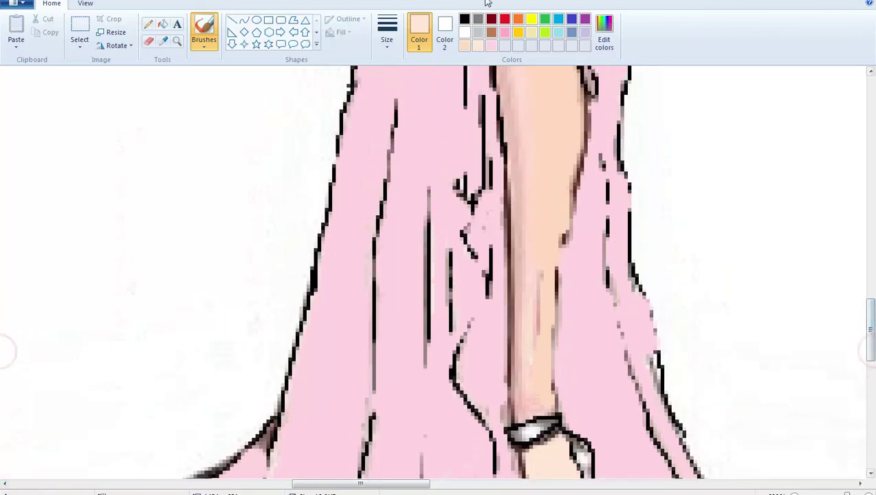
{"action": "left_click", "coordinate": [465, 19]}
{"action": "left_click", "coordinate": [387, 34]}
{"action": "left_click", "coordinate": [406, 73]}
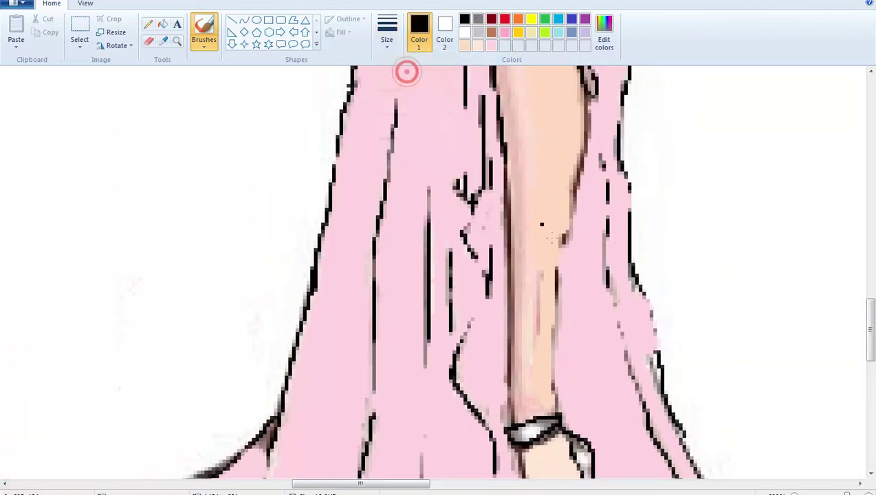
{"action": "left_click_drag", "start_coordinate": [562, 214], "coordinate": [558, 254]}
{"action": "left_click_drag", "start_coordinate": [565, 195], "coordinate": [551, 324]}
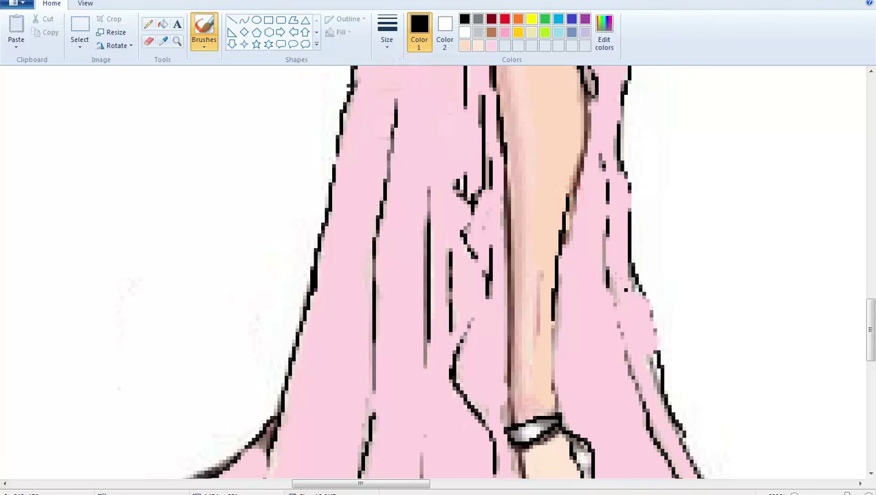
Step: Extend the black outlines of the gown's lower folds, the wavy slit edge and the leg edge above the ankle
{"action": "mouse_move", "coordinate": [609, 278]}
{"action": "left_mouse_down"}
{"action": "mouse_move", "coordinate": [624, 358]}
{"action": "mouse_move", "coordinate": [630, 366]}
{"action": "mouse_move", "coordinate": [651, 341]}
{"action": "mouse_move", "coordinate": [659, 376]}
{"action": "left_mouse_up"}
{"action": "left_click_drag", "start_coordinate": [553, 325], "coordinate": [555, 370]}
{"action": "mouse_move", "coordinate": [469, 323]}
{"action": "left_mouse_down"}
{"action": "mouse_move", "coordinate": [479, 264]}
{"action": "mouse_move", "coordinate": [459, 208]}
{"action": "left_mouse_up"}
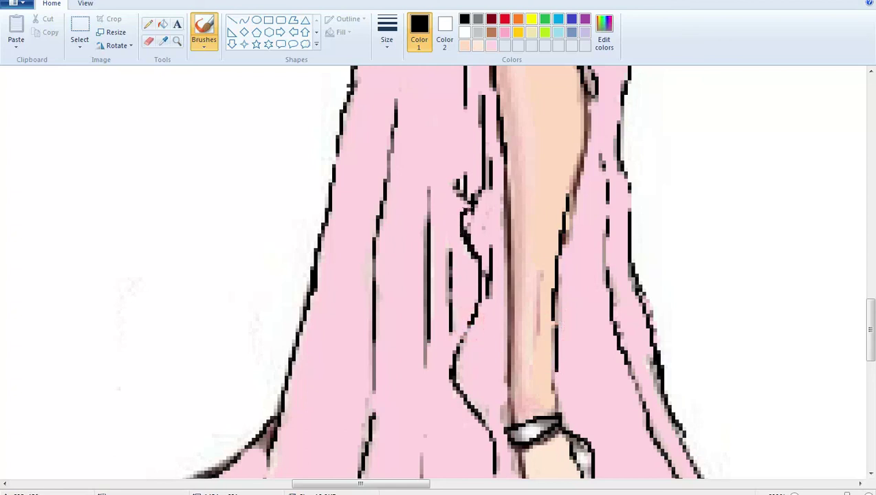
{"action": "left_click_drag", "start_coordinate": [371, 416], "coordinate": [373, 383]}
Step: Close the gaps in the gown's outer edge and fold lines on both sides of the leg from knee to calf in black
{"action": "scroll", "coordinate": [2, 302], "scroll_direction": "up", "scroll_amount": 3}
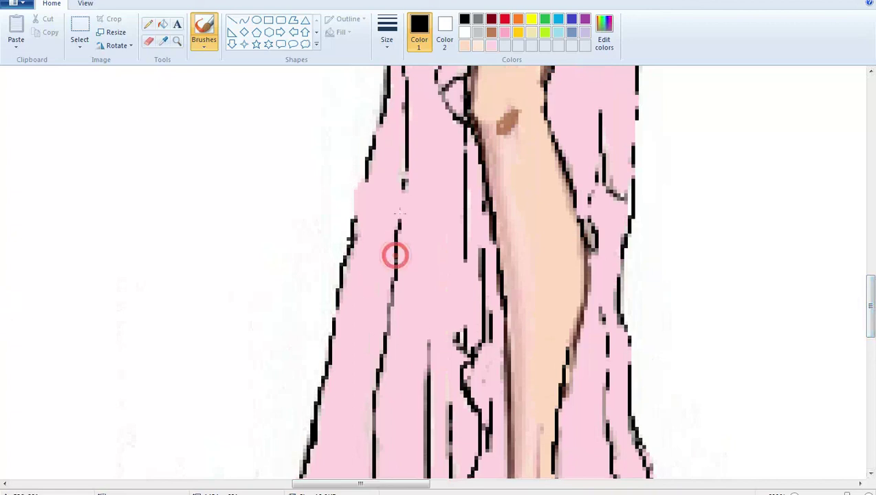
{"action": "left_click_drag", "start_coordinate": [394, 252], "coordinate": [404, 178]}
{"action": "left_click_drag", "start_coordinate": [355, 222], "coordinate": [365, 170]}
{"action": "mouse_move", "coordinate": [595, 157]}
{"action": "left_mouse_down"}
{"action": "mouse_move", "coordinate": [590, 206]}
{"action": "mouse_move", "coordinate": [599, 246]}
{"action": "left_mouse_up"}
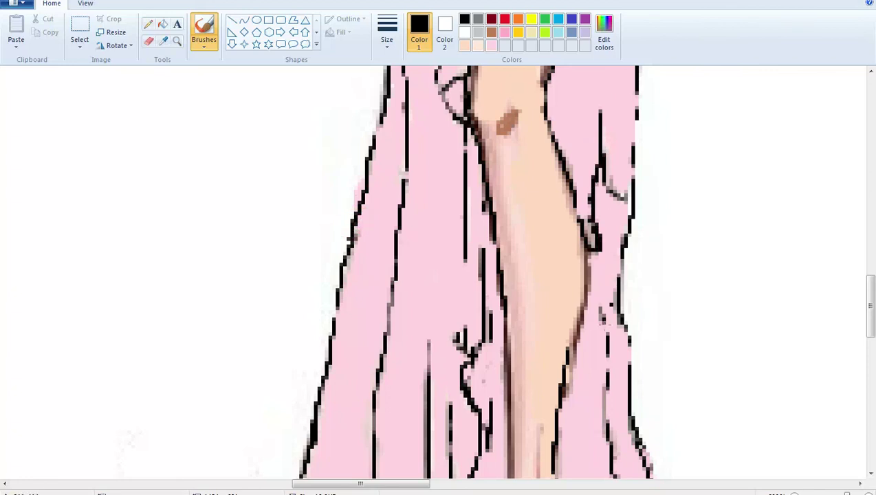
{"action": "left_click_drag", "start_coordinate": [596, 308], "coordinate": [598, 423]}
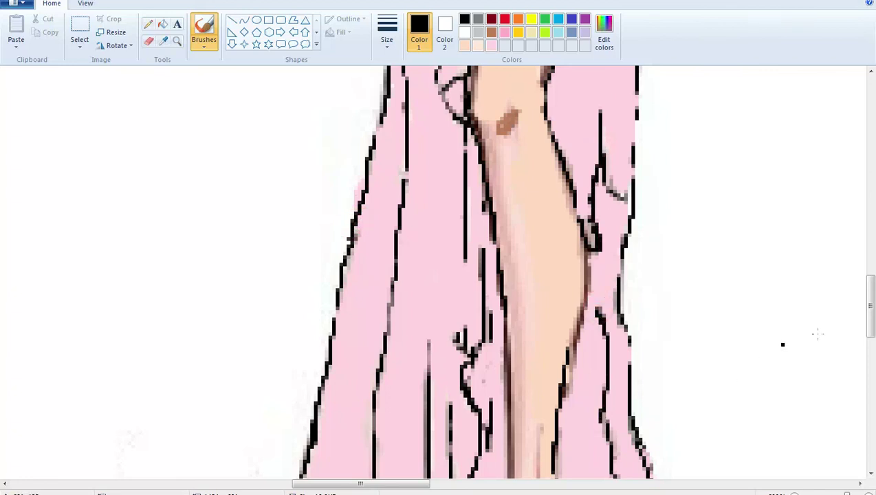
Step: Trace the fold line along the thigh slit and the outer edge of the forearm above the bracelet in black
{"action": "scroll", "coordinate": [859, 320], "scroll_direction": "up", "scroll_amount": 5}
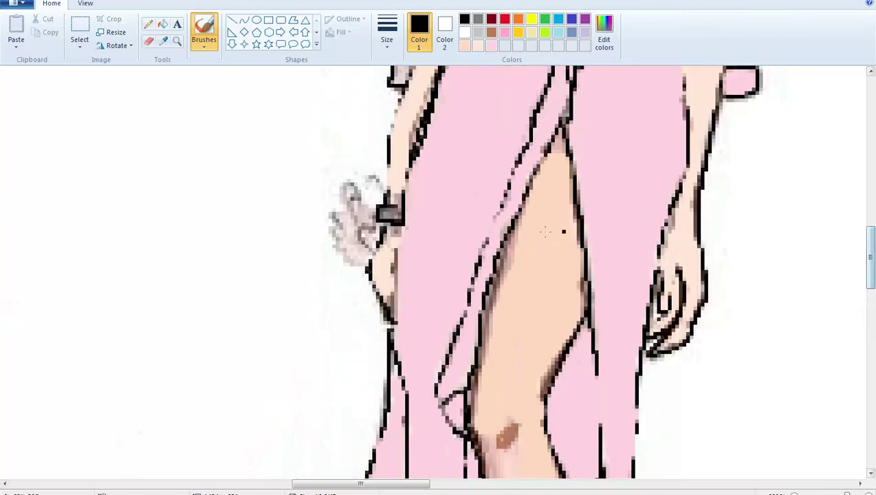
{"action": "mouse_move", "coordinate": [481, 242]}
{"action": "left_mouse_down"}
{"action": "mouse_move", "coordinate": [527, 146]}
{"action": "mouse_move", "coordinate": [531, 110]}
{"action": "left_mouse_up"}
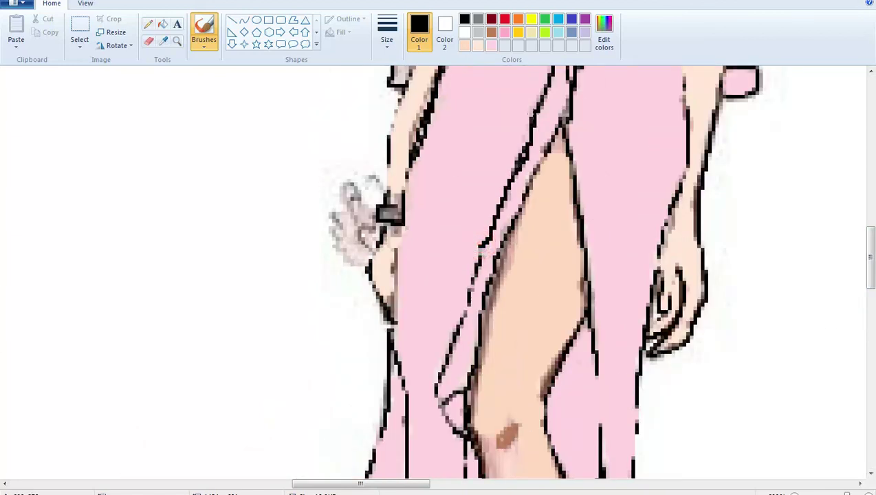
{"action": "left_click_drag", "start_coordinate": [387, 190], "coordinate": [398, 100]}
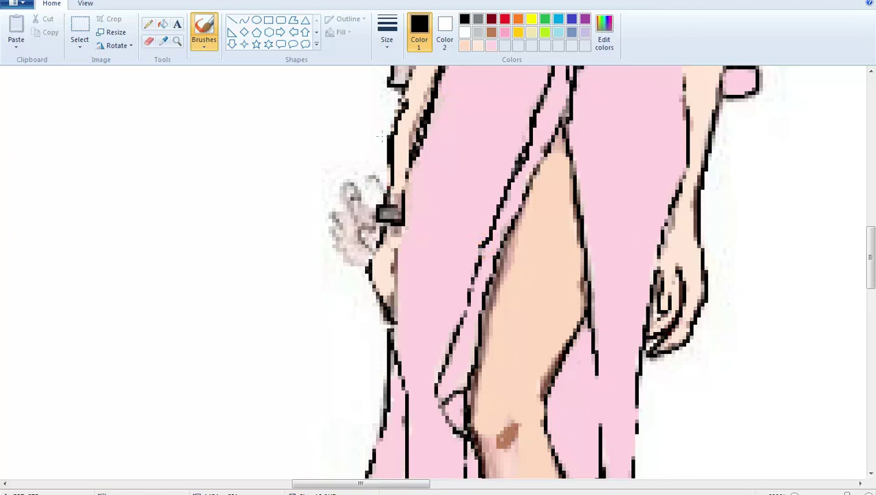
Step: Outline the petals of the flower ornament at the wrist in black
{"action": "left_click_drag", "start_coordinate": [363, 241], "coordinate": [359, 219]}
{"action": "left_click_drag", "start_coordinate": [350, 184], "coordinate": [331, 211]}
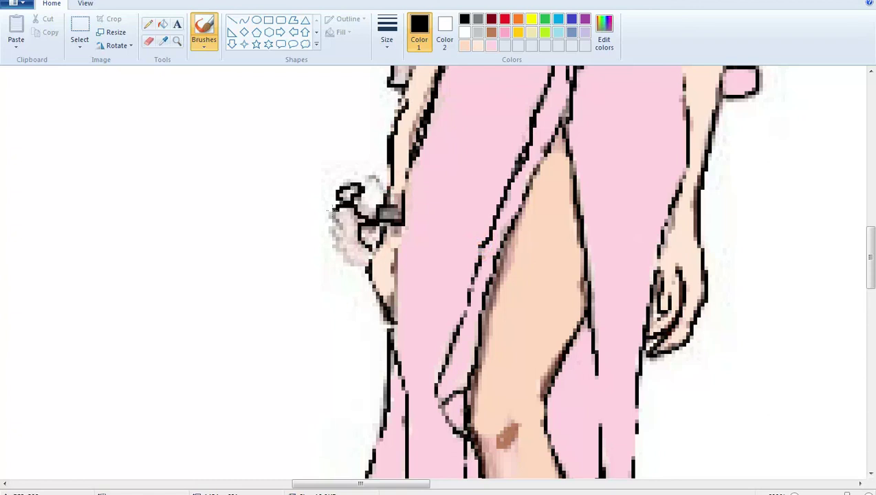
{"action": "mouse_move", "coordinate": [343, 247]}
{"action": "left_mouse_down"}
{"action": "mouse_move", "coordinate": [349, 270]}
{"action": "mouse_move", "coordinate": [374, 255]}
{"action": "left_mouse_up"}
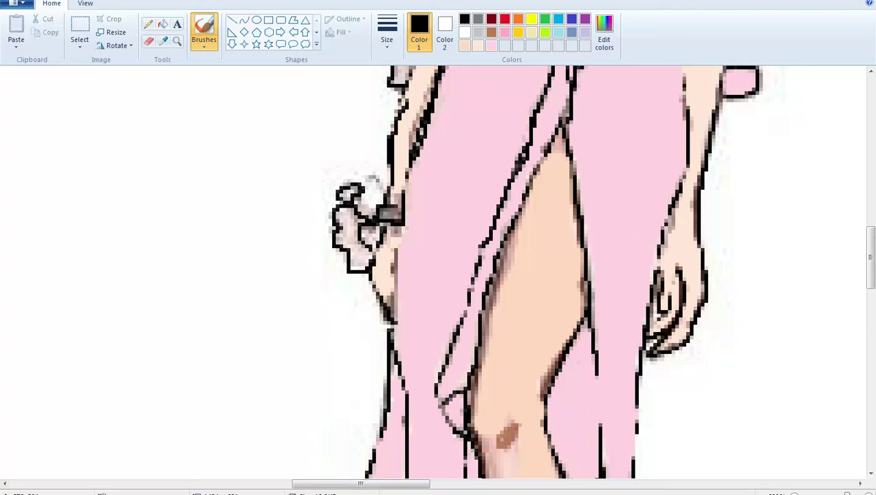
{"action": "left_click_drag", "start_coordinate": [361, 178], "coordinate": [385, 203]}
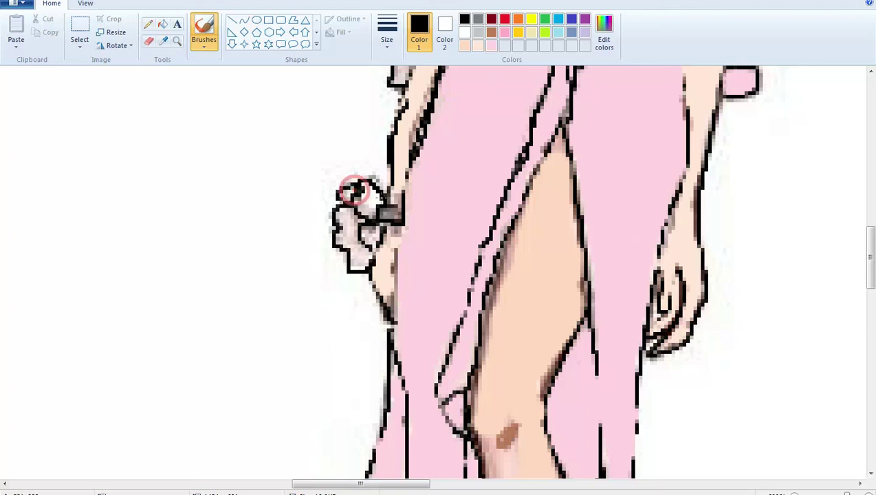
Step: Fill the petals of the wrist flower with the custom pale pink using the second-thinnest brush
{"action": "left_click", "coordinate": [491, 46]}
{"action": "left_click", "coordinate": [491, 46]}
{"action": "left_click", "coordinate": [362, 200]}
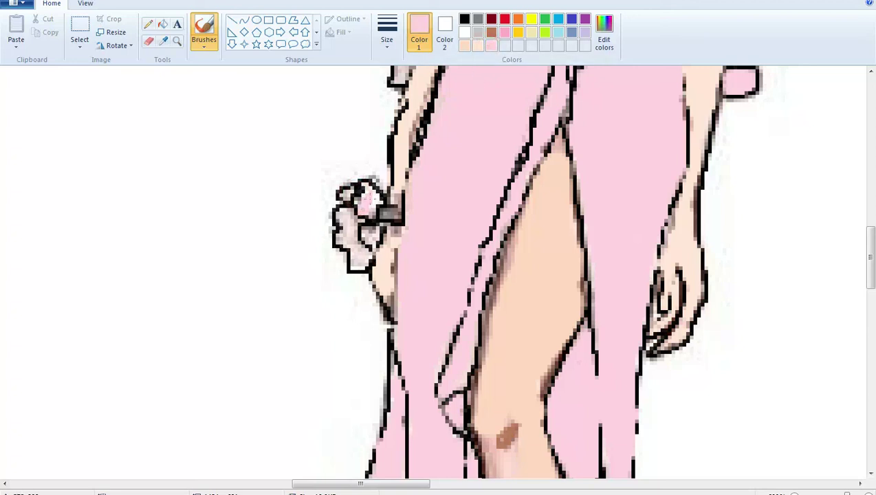
{"action": "left_click", "coordinate": [389, 41]}
{"action": "left_click", "coordinate": [403, 104]}
{"action": "mouse_move", "coordinate": [366, 199]}
{"action": "left_mouse_down"}
{"action": "mouse_move", "coordinate": [341, 216]}
{"action": "mouse_move", "coordinate": [355, 263]}
{"action": "mouse_move", "coordinate": [371, 223]}
{"action": "mouse_move", "coordinate": [345, 193]}
{"action": "left_mouse_up"}
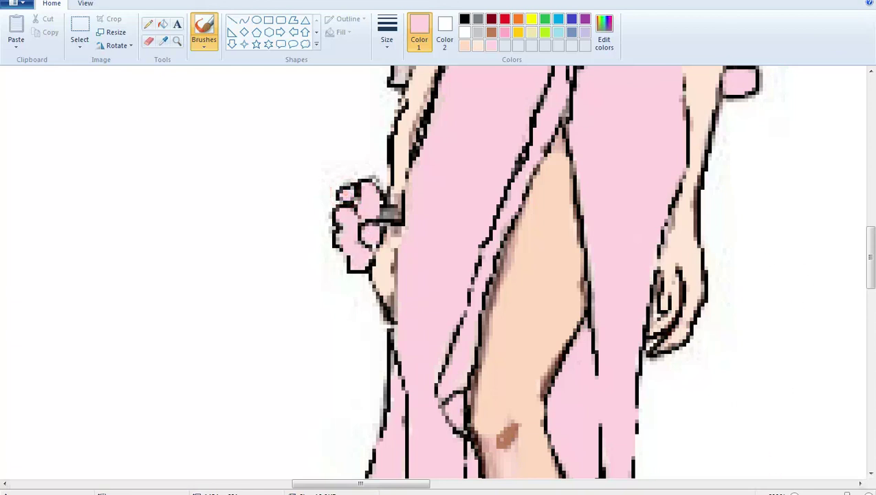
Step: Examine the whole figure from crown to train at lower zoom levels
{"action": "left_click", "coordinate": [815, 493]}
{"action": "left_click", "coordinate": [815, 493]}
{"action": "left_click", "coordinate": [815, 493]}
{"action": "left_click", "coordinate": [815, 493]}
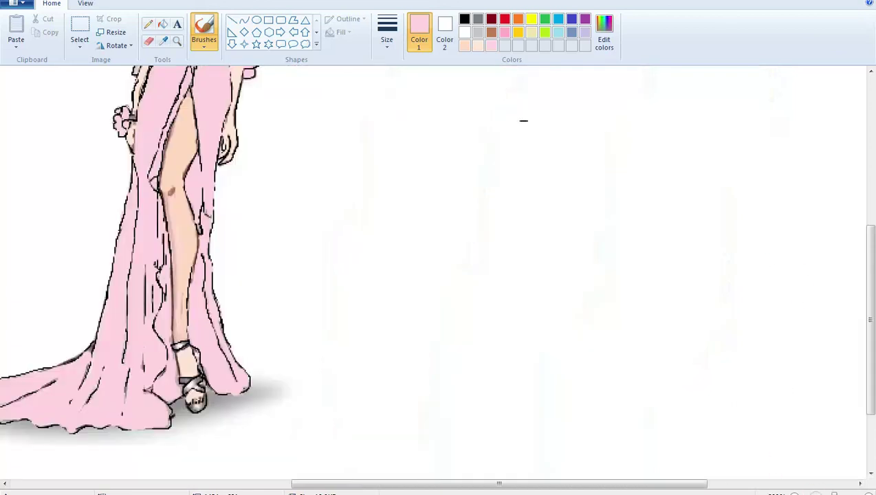
{"action": "left_click_drag", "start_coordinate": [676, 486], "coordinate": [548, 489]}
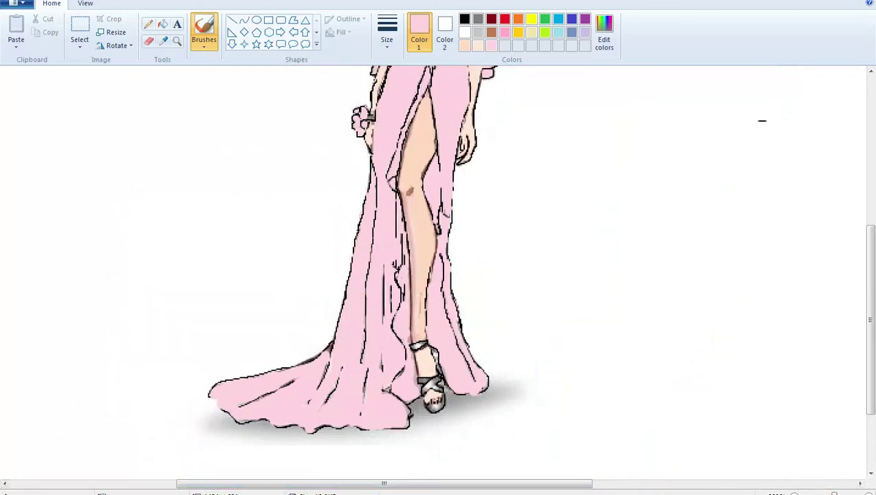
{"action": "left_click", "coordinate": [813, 490]}
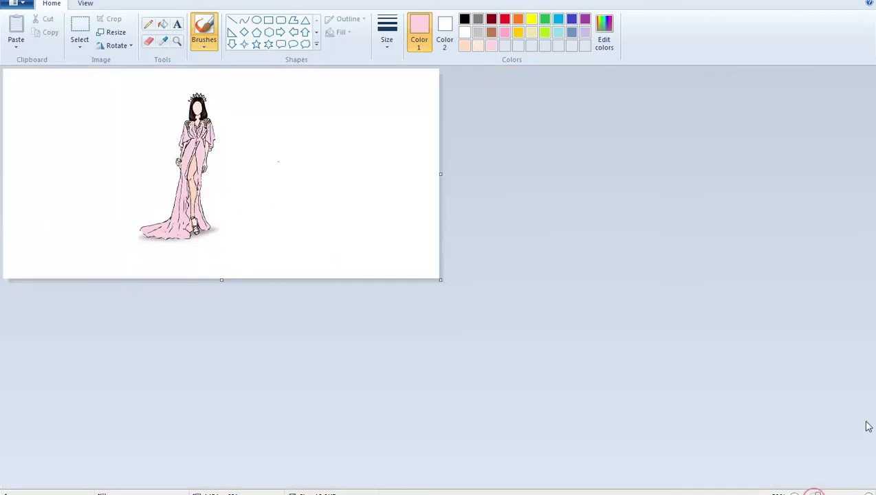
{"action": "left_click", "coordinate": [835, 490]}
{"action": "left_click", "coordinate": [850, 490]}
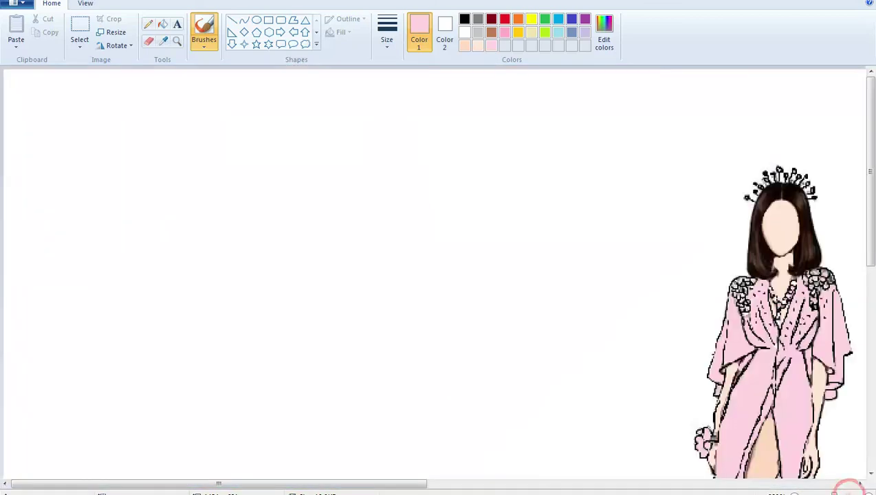
{"action": "left_click_drag", "start_coordinate": [277, 483], "coordinate": [342, 484]}
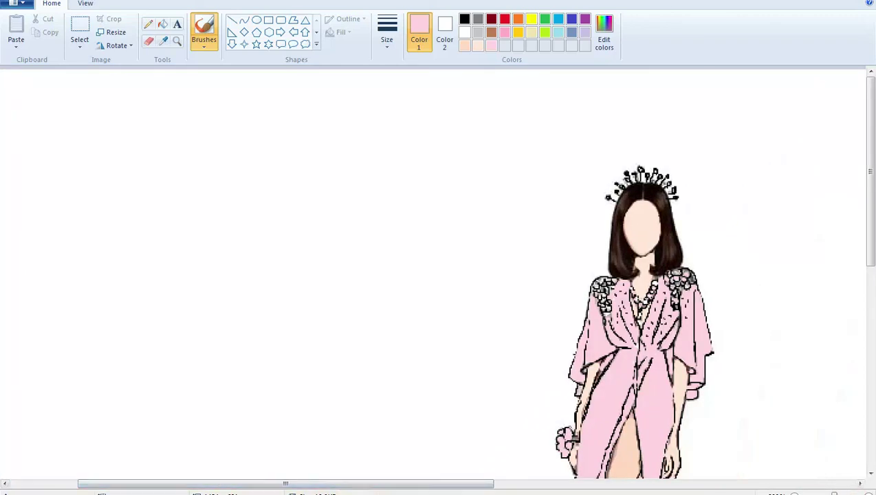
{"action": "left_click_drag", "start_coordinate": [412, 483], "coordinate": [500, 484]}
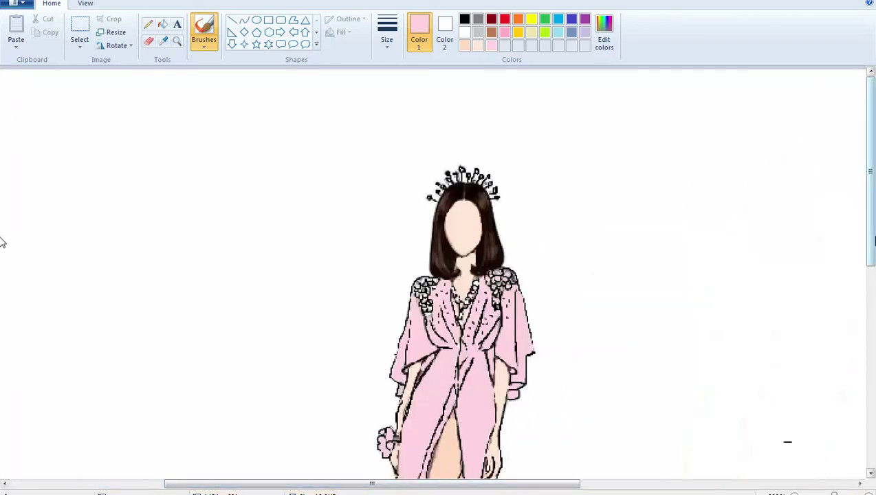
{"action": "left_click_drag", "start_coordinate": [871, 238], "coordinate": [871, 299]}
{"action": "left_click", "coordinate": [823, 492]}
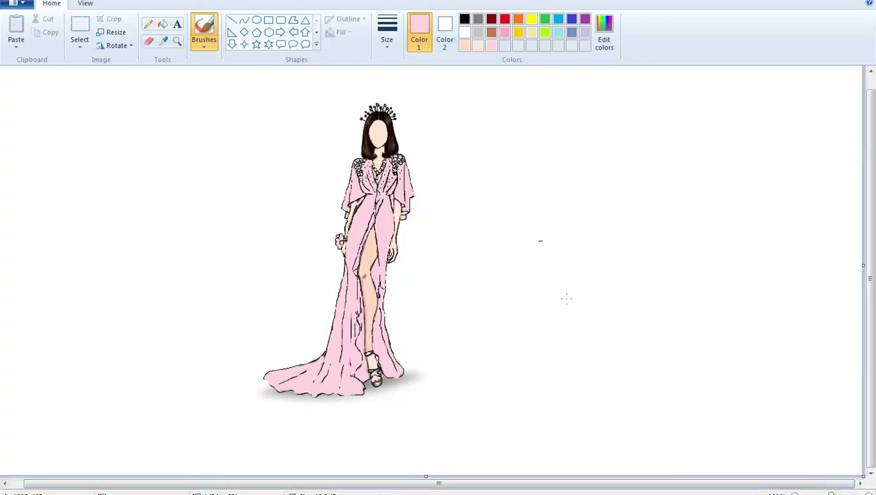
Step: Dot small black specks over the gown's upper skirt at hip level with the thinnest brush
{"action": "left_click", "coordinate": [465, 19]}
{"action": "left_click", "coordinate": [386, 31]}
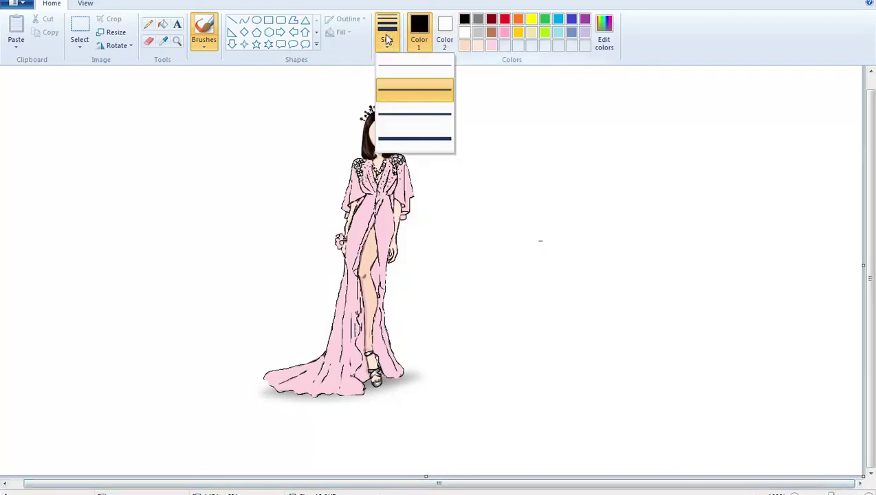
{"action": "left_click", "coordinate": [399, 59]}
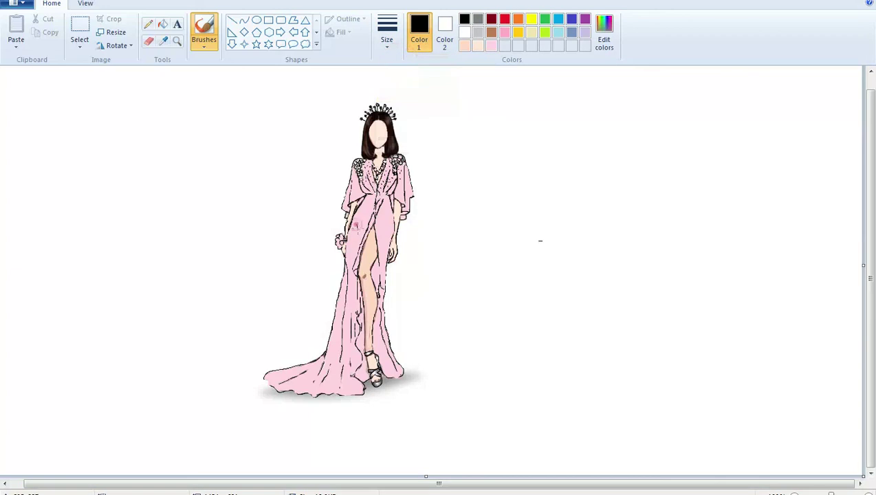
{"action": "left_click", "coordinate": [356, 223]}
{"action": "left_click", "coordinate": [363, 214]}
{"action": "left_click", "coordinate": [363, 215]}
{"action": "left_click", "coordinate": [380, 221]}
{"action": "left_click", "coordinate": [383, 219]}
{"action": "left_click", "coordinate": [390, 232]}
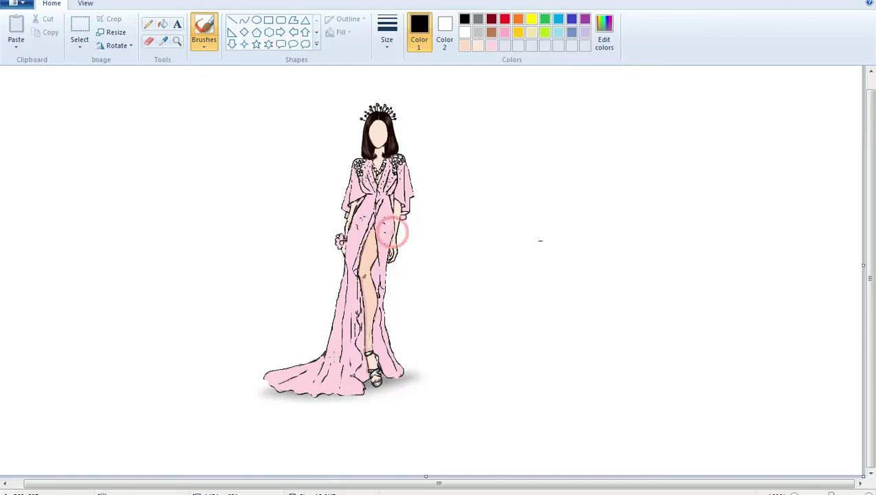
Step: Scatter small black specks over the gown's train and lower skirt on both sides of the leg
{"action": "left_click", "coordinate": [284, 373]}
{"action": "left_click", "coordinate": [350, 387]}
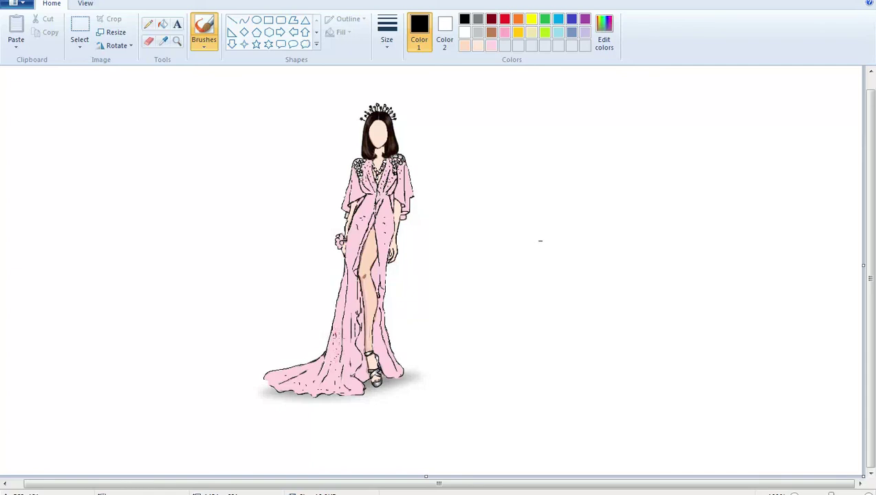
{"action": "left_click", "coordinate": [334, 332]}
{"action": "left_click", "coordinate": [355, 358]}
{"action": "left_click", "coordinate": [385, 342]}
{"action": "left_click", "coordinate": [384, 334]}
Step: Add more black specks across the hips and down the skirt panel beside the slit
{"action": "left_click", "coordinate": [386, 226]}
{"action": "left_click", "coordinate": [373, 234]}
{"action": "left_click", "coordinate": [352, 242]}
{"action": "left_click", "coordinate": [364, 210]}
{"action": "left_click", "coordinate": [347, 251]}
{"action": "left_click", "coordinate": [347, 291]}
{"action": "left_click", "coordinate": [348, 282]}
{"action": "left_click", "coordinate": [344, 313]}
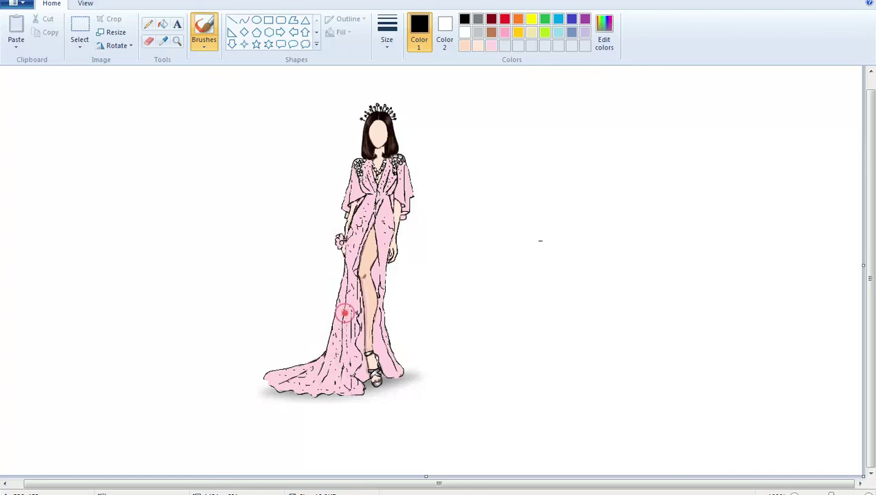
Step: Dot more small black specks over the gown's lower skirt, waist, bodice and both sleeves
{"action": "left_click", "coordinate": [346, 329]}
{"action": "left_click", "coordinate": [378, 326]}
{"action": "left_click", "coordinate": [384, 208]}
{"action": "left_click", "coordinate": [364, 204]}
{"action": "left_click", "coordinate": [368, 191]}
{"action": "left_click", "coordinate": [345, 191]}
{"action": "left_click", "coordinate": [352, 179]}
{"action": "left_click", "coordinate": [405, 196]}
{"action": "left_click", "coordinate": [398, 187]}
{"action": "left_click", "coordinate": [397, 187]}
Step: Widen the canvas slightly and erase the stray black dash in the blank area beside the figure
{"action": "left_click", "coordinate": [871, 275]}
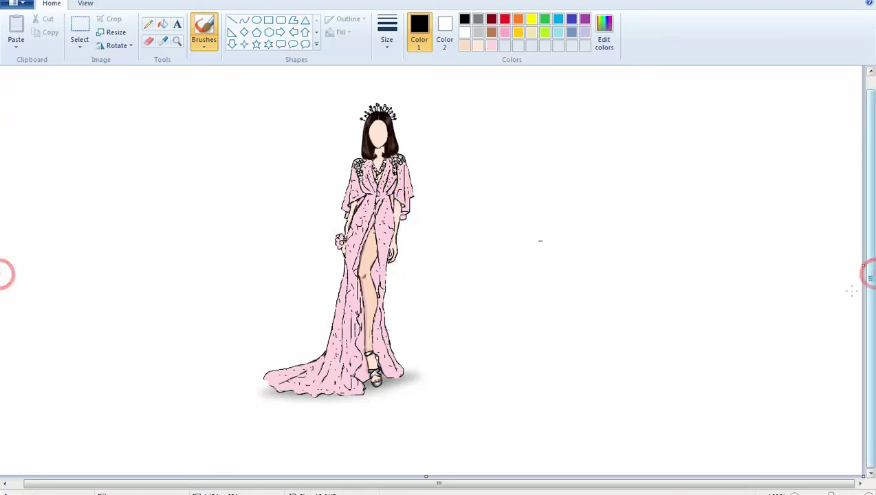
{"action": "left_click_drag", "start_coordinate": [862, 267], "coordinate": [874, 268]}
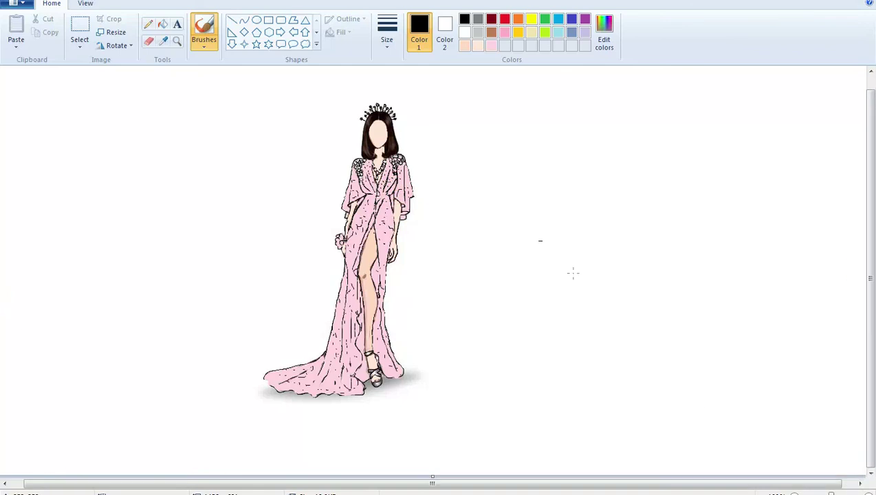
{"action": "left_click", "coordinate": [150, 42]}
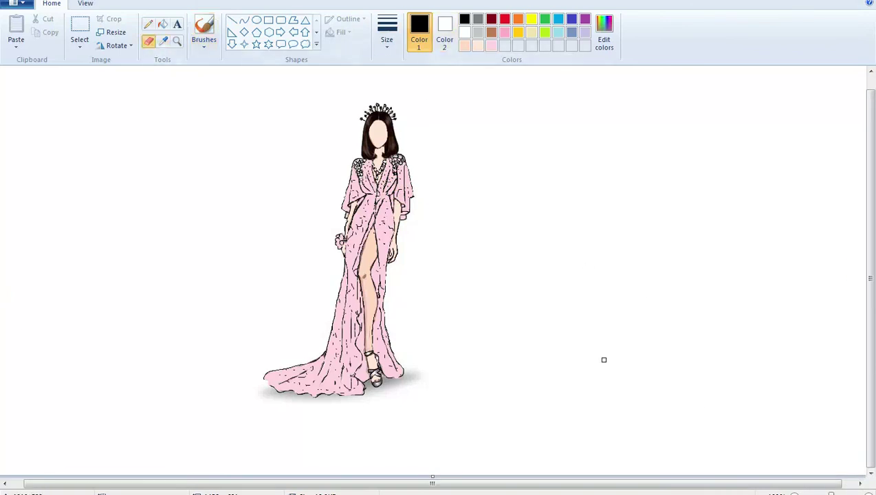
{"action": "left_click", "coordinate": [534, 245]}
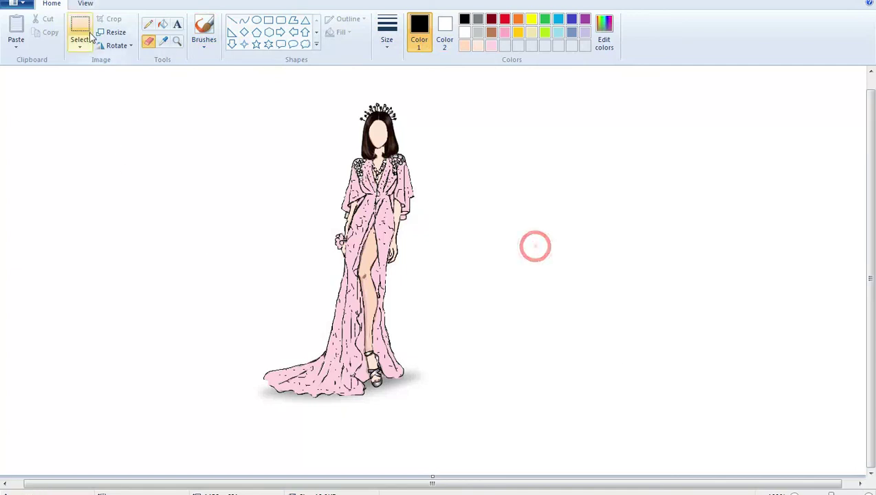
{"action": "left_click", "coordinate": [177, 25]}
{"action": "left_click", "coordinate": [501, 235]}
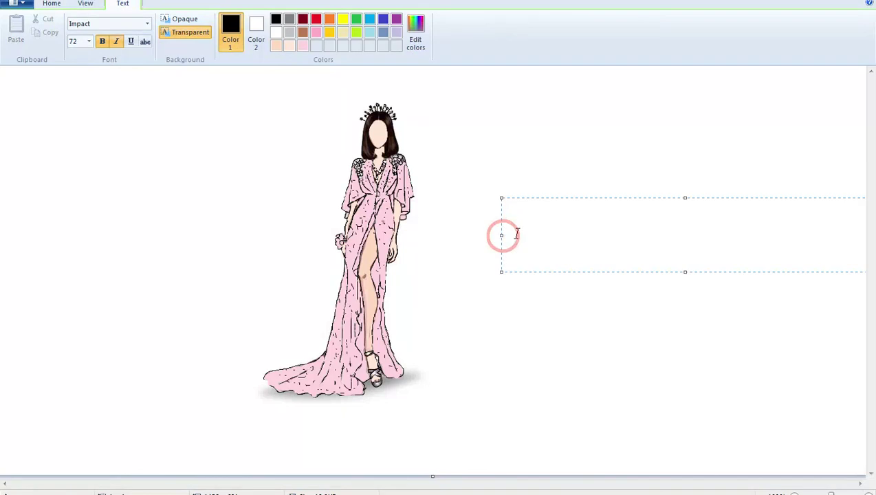
{"action": "left_click", "coordinate": [683, 272]}
{"action": "left_click", "coordinate": [98, 4]}
{"action": "left_click", "coordinate": [56, 4]}
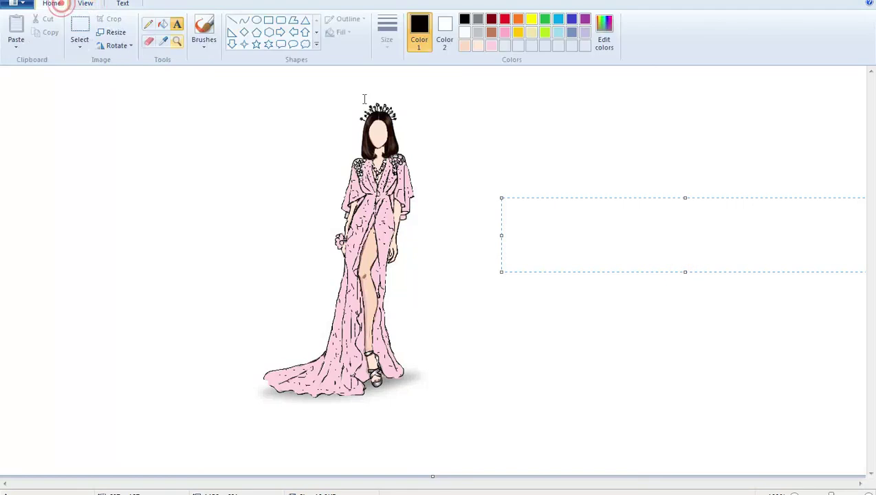
{"action": "left_click", "coordinate": [559, 145]}
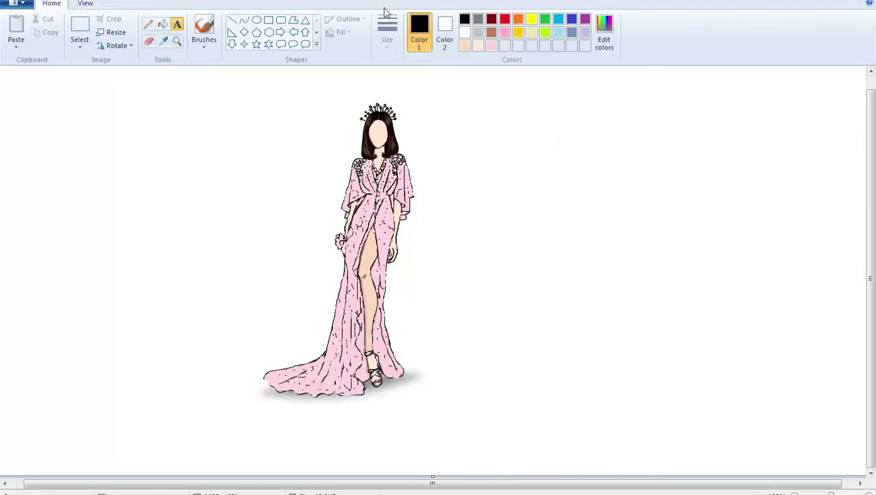
Step: Add the black caption "LIKE SHARE AND SUBSCRIBE MY CHANNEL" in bold italic 72-point Impact beside the gown's skirt
{"action": "left_click", "coordinate": [462, 253]}
{"action": "left_click_drag", "start_coordinate": [558, 289], "coordinate": [520, 297]}
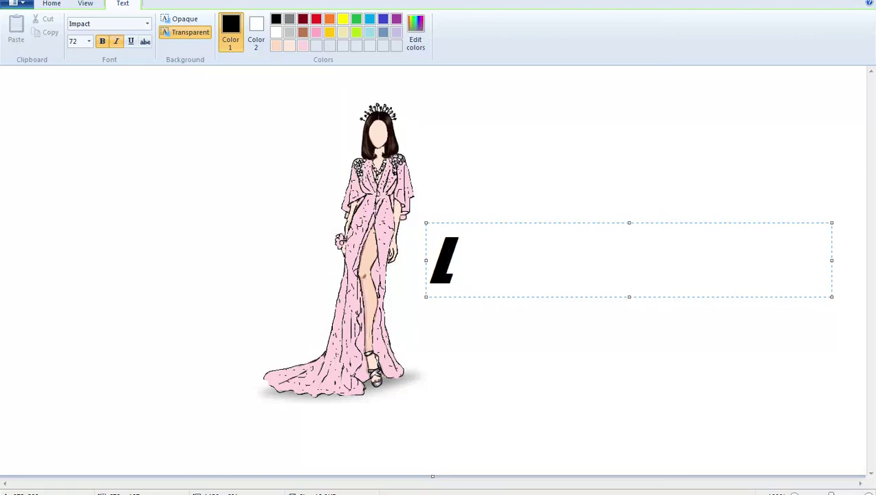
{"action": "type", "text": "IK"}
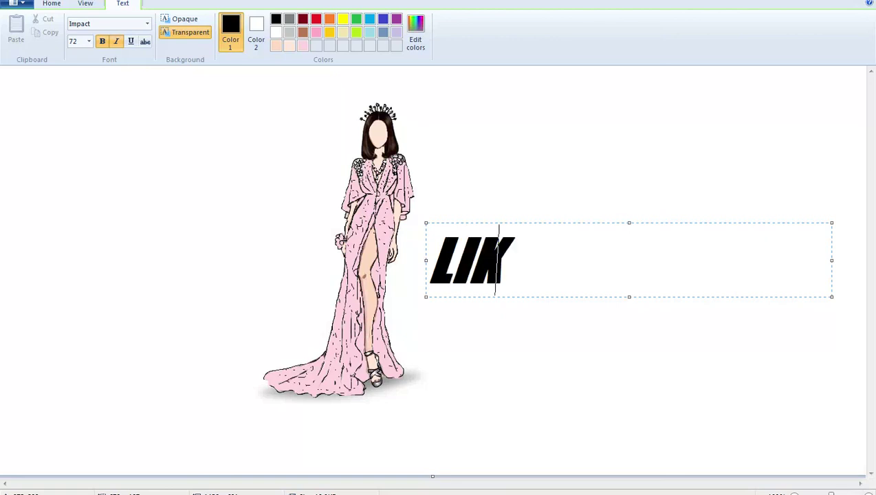
{"action": "type", "text": "E SHAR"}
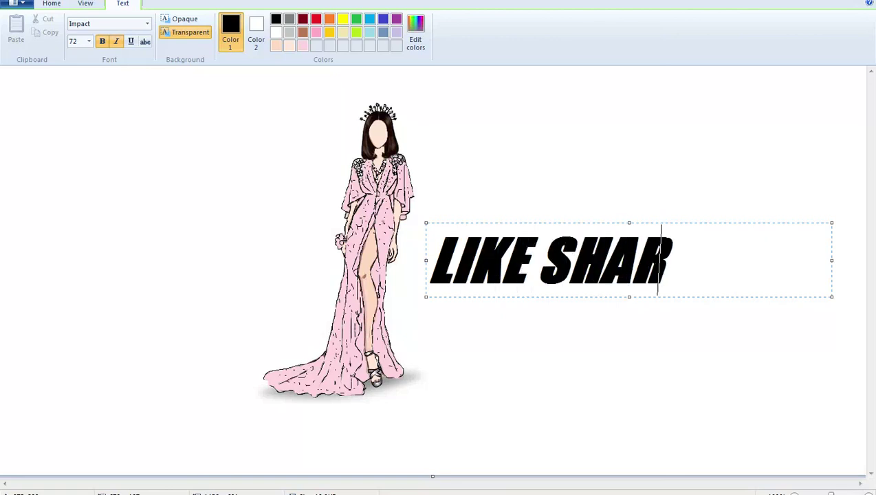
{"action": "type", "text": "E AND"}
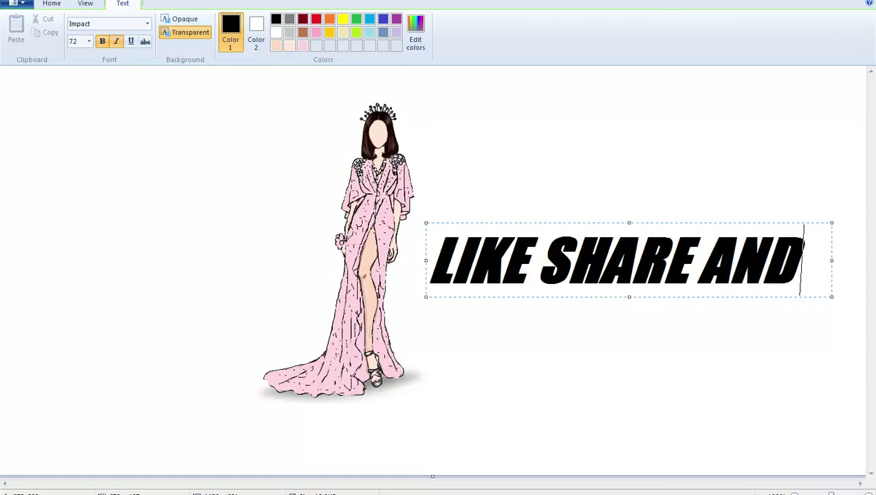
{"action": "type", "text": " SUBS"}
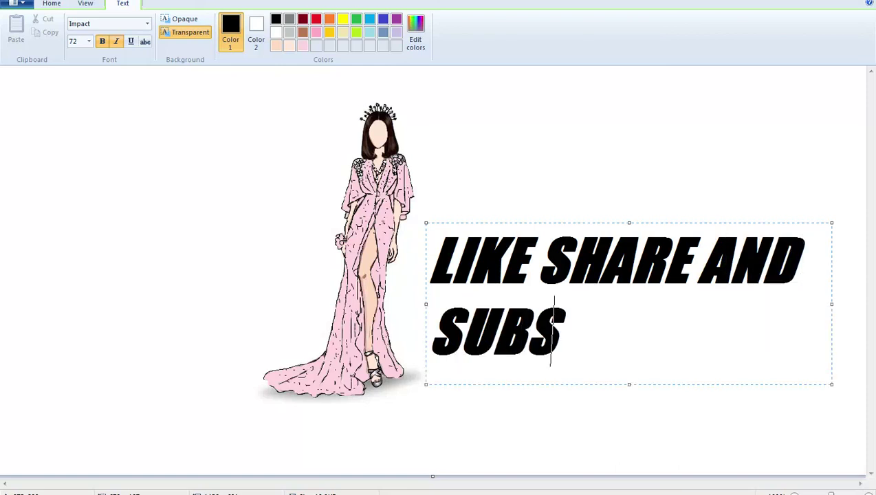
{"action": "type", "text": "C"}
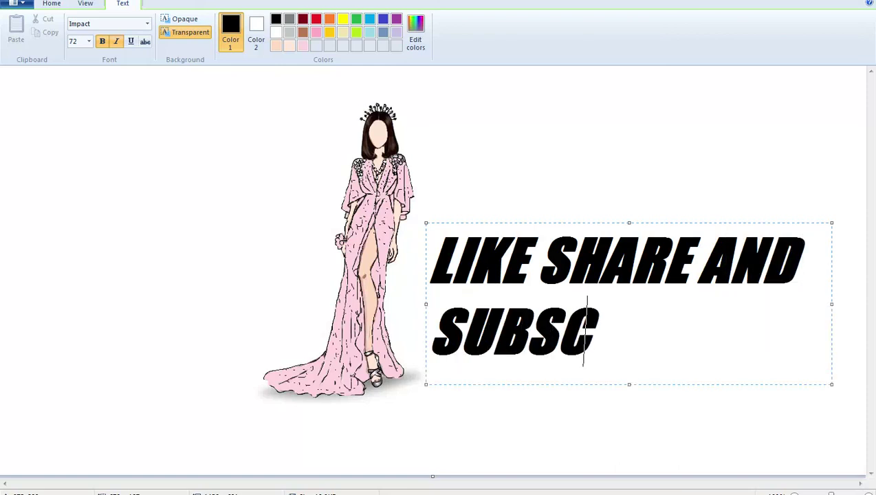
{"action": "type", "text": "RIBE M"}
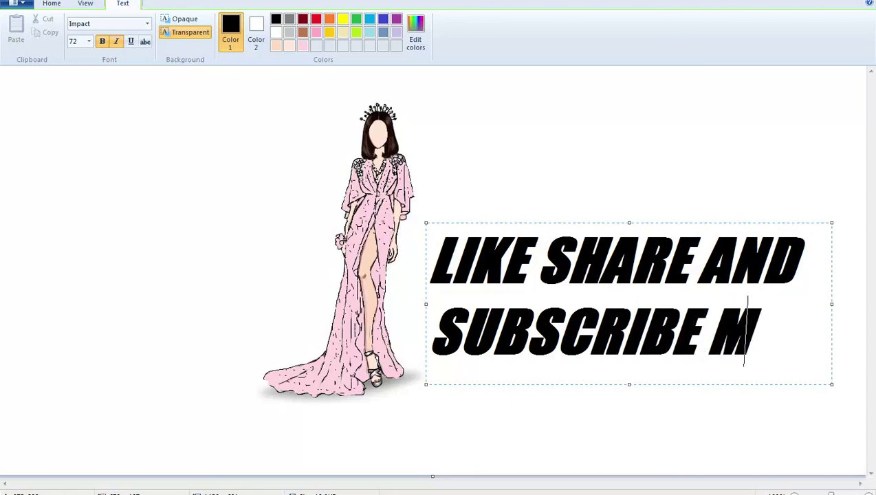
{"action": "type", "text": "Y C"}
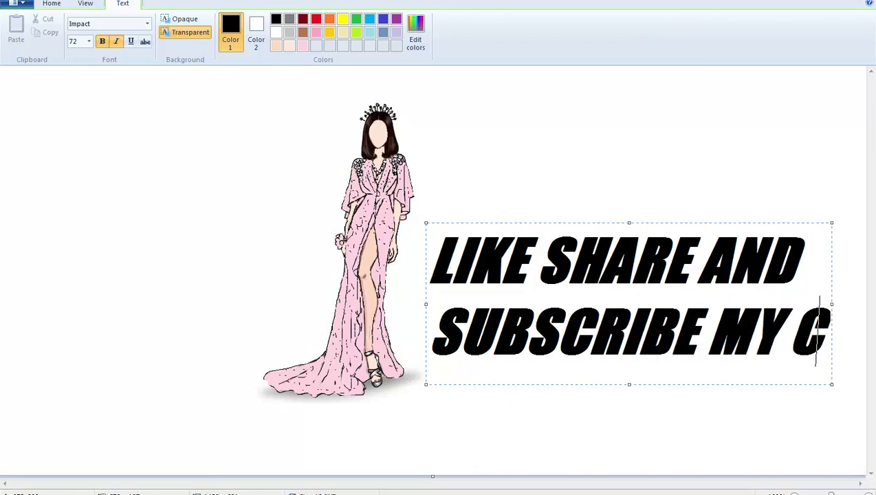
{"action": "type", "text": "HANNEL"}
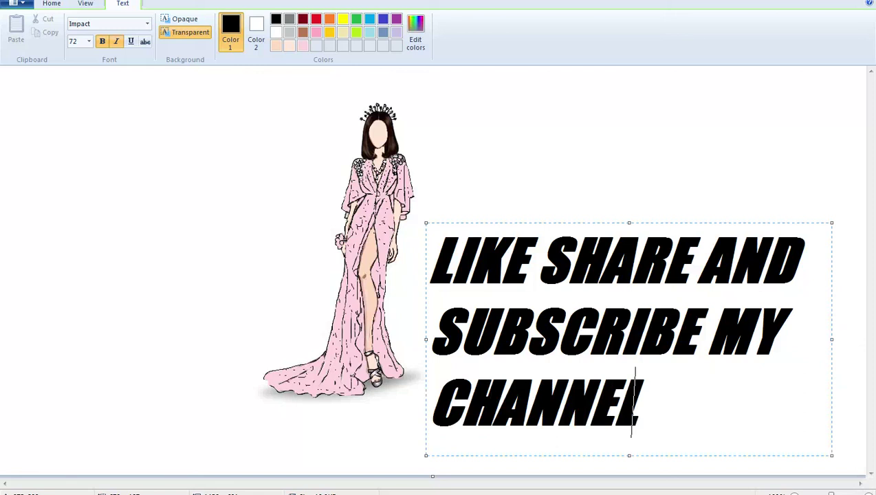